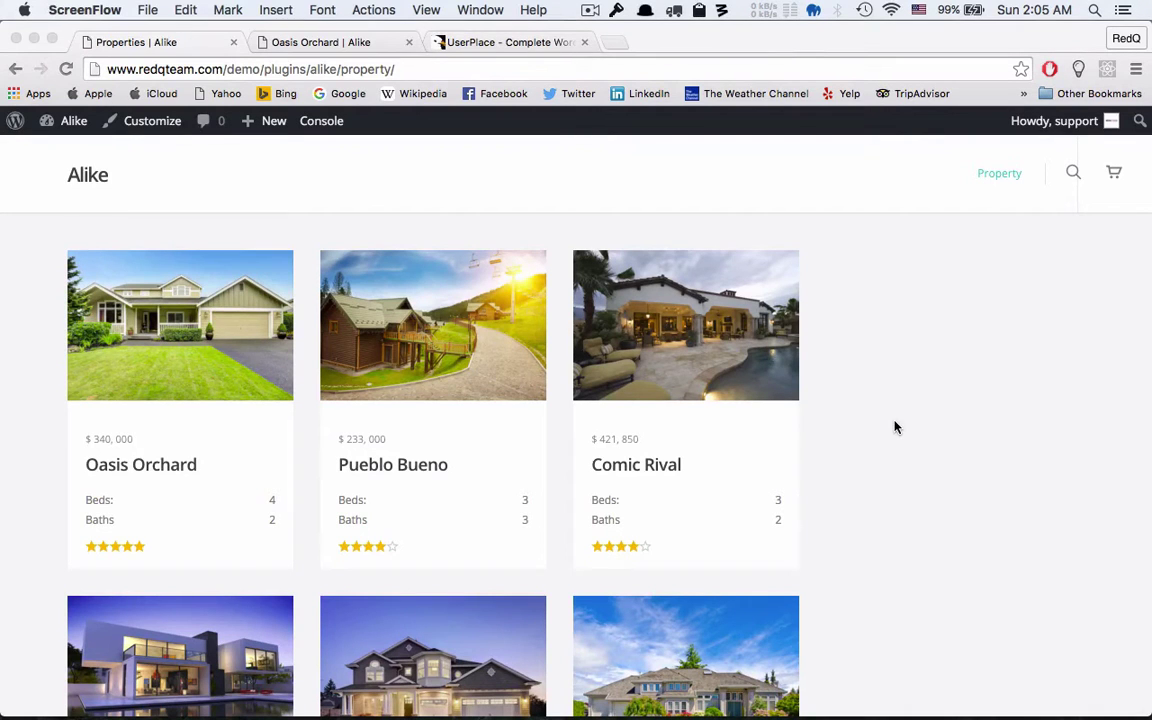
Scroll down through the currently open page and partway back up.
scroll(895, 427, down, 2)
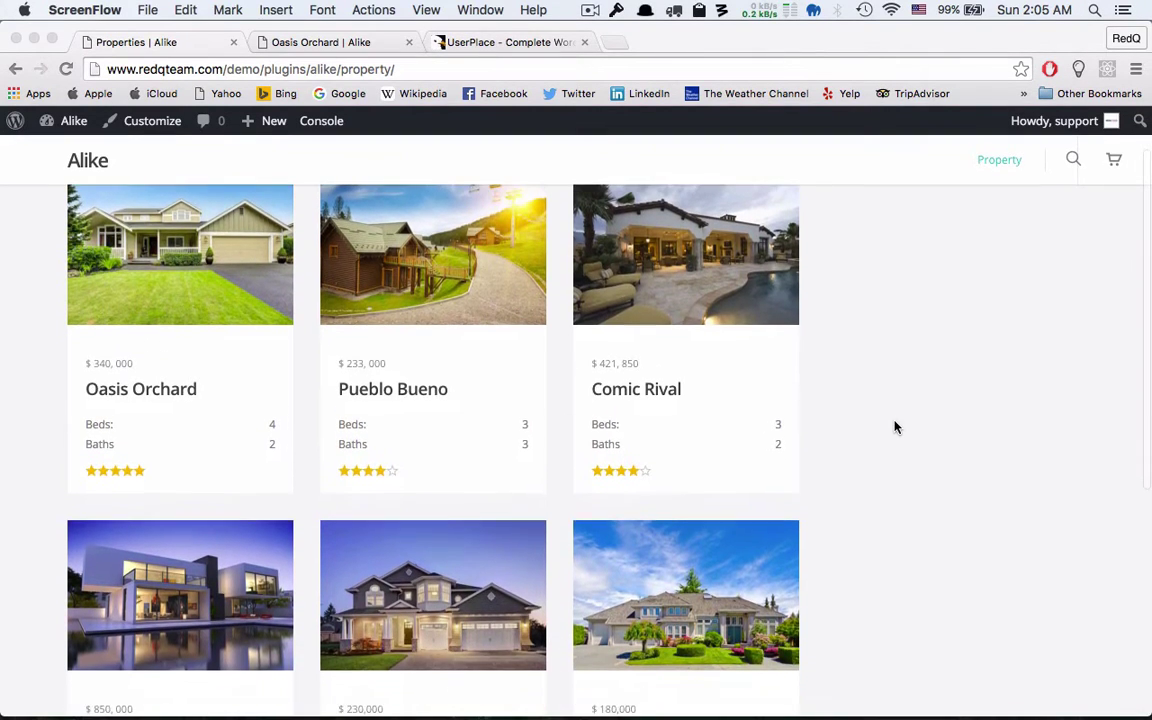
scroll(895, 427, down, 1)
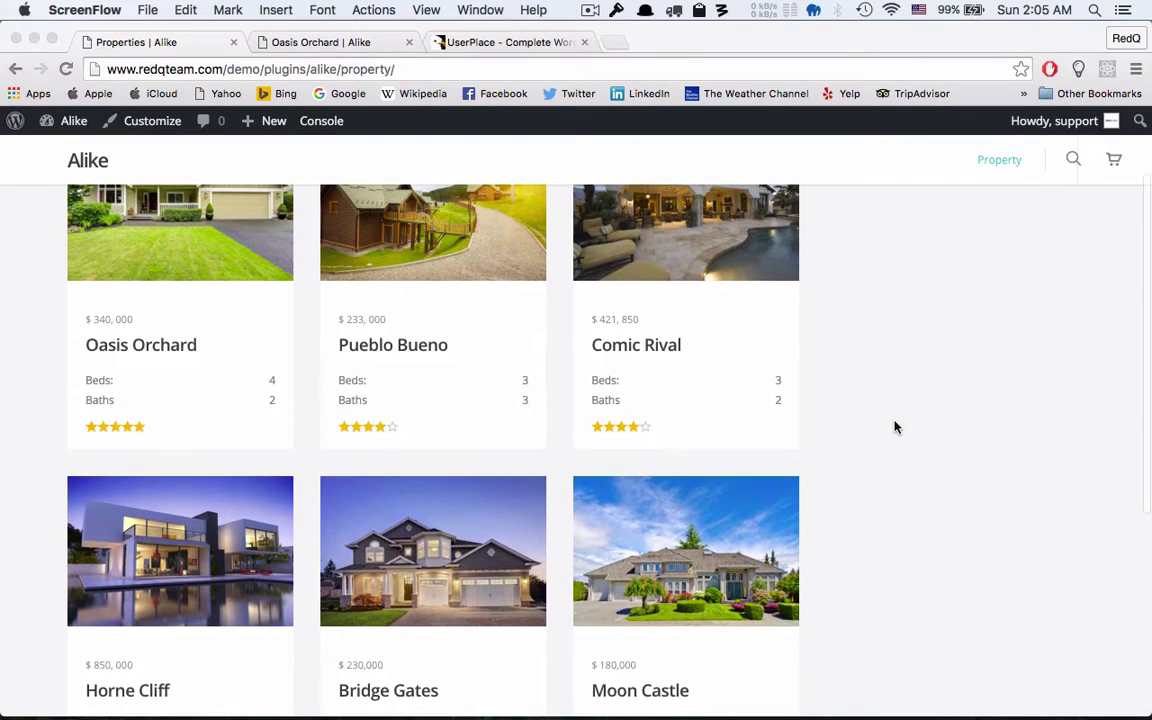
scroll(895, 427, down, 1)
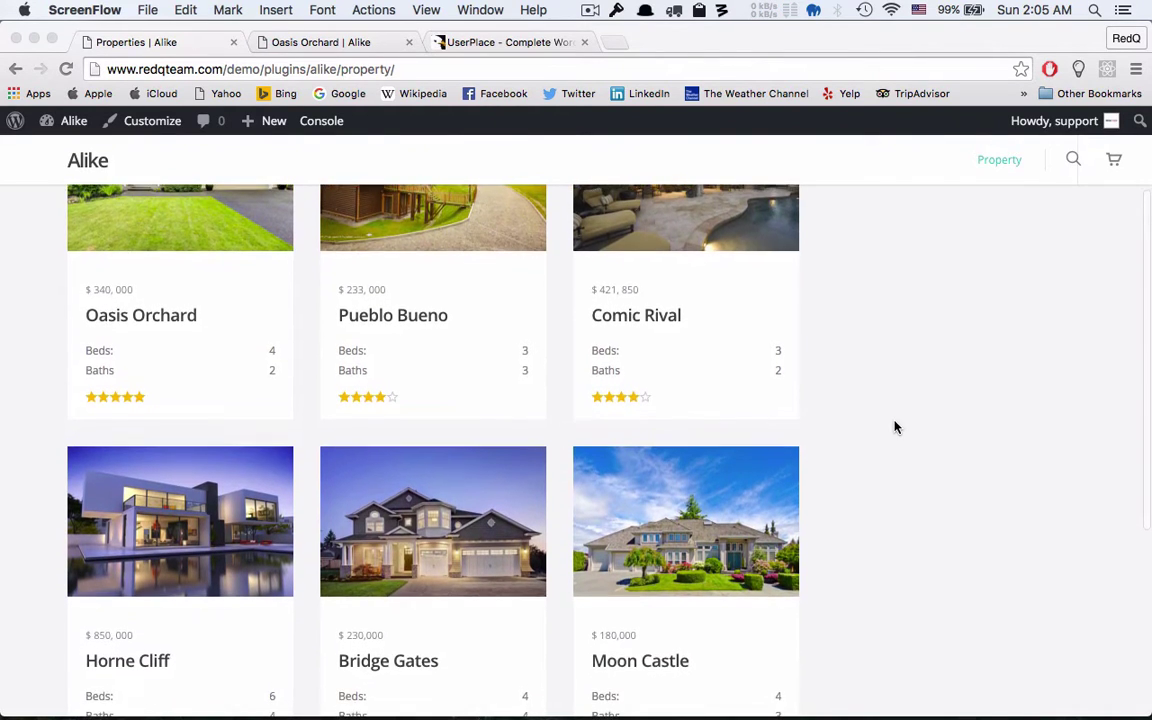
scroll(895, 427, down, 2)
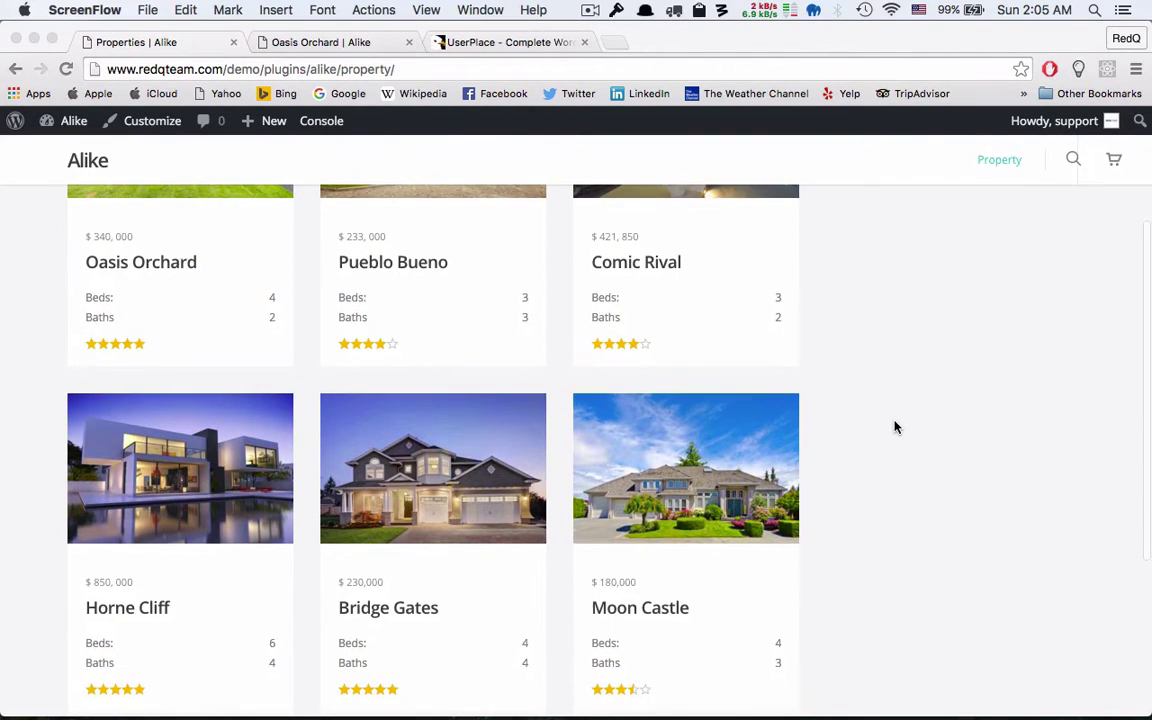
scroll(895, 427, down, 3)
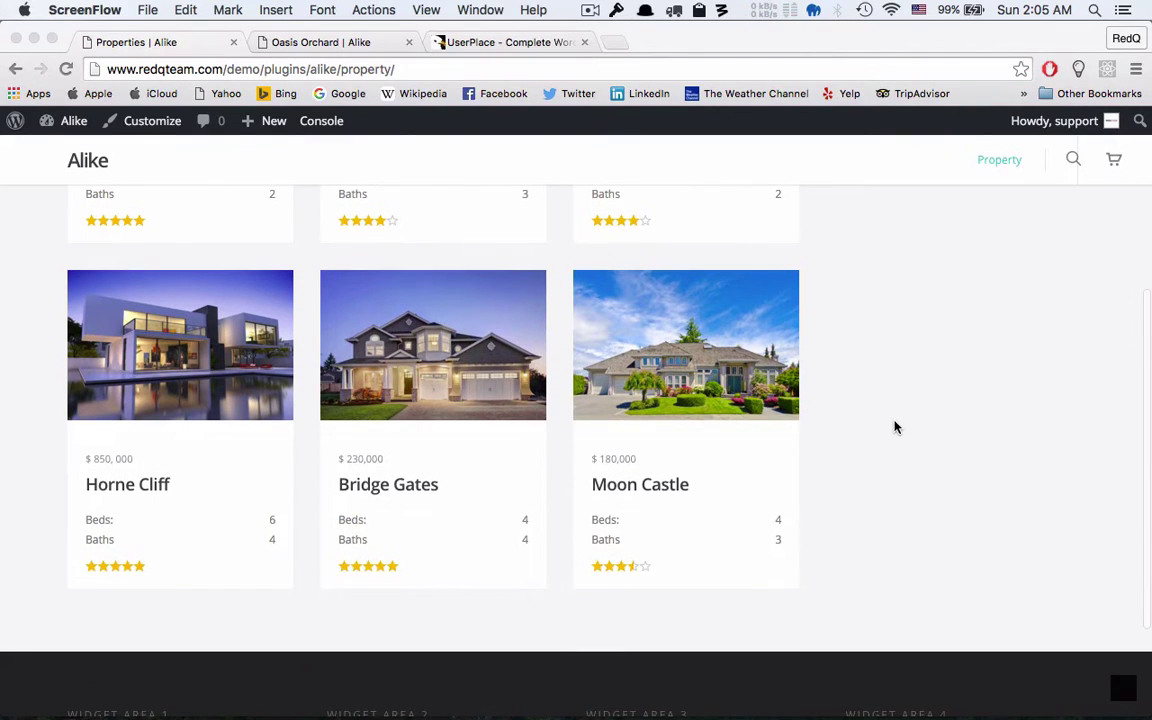
scroll(895, 427, down, 1)
scroll(895, 427, up, 5)
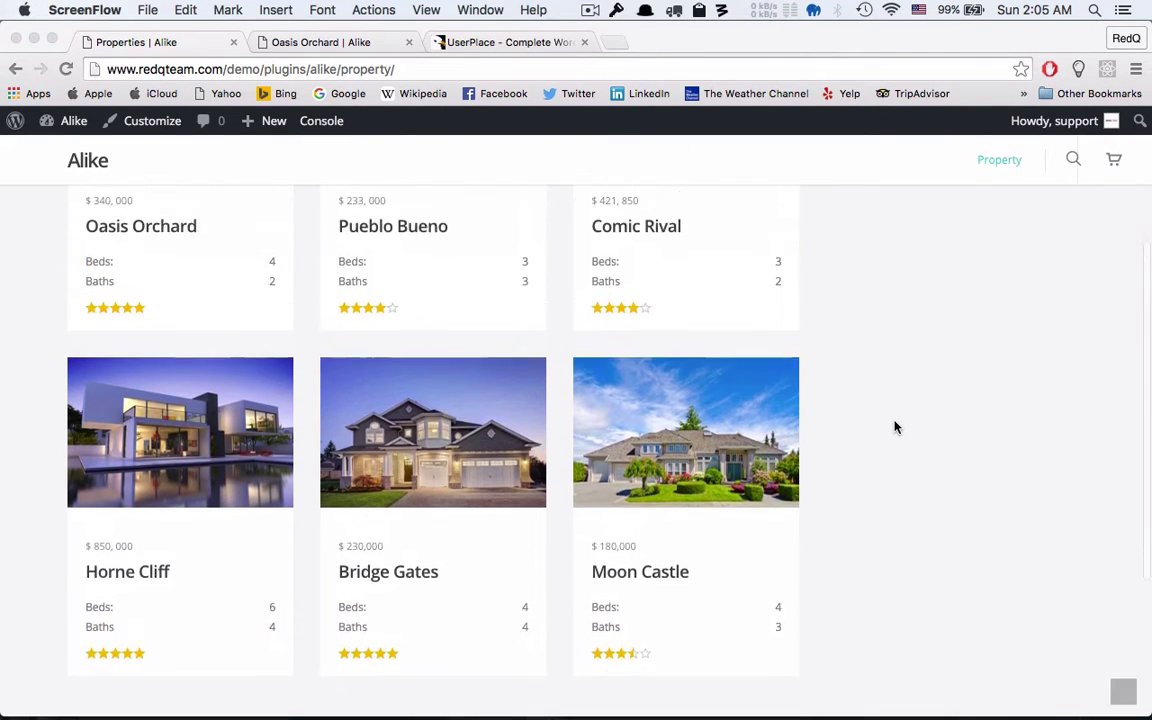
scroll(895, 427, up, 2)
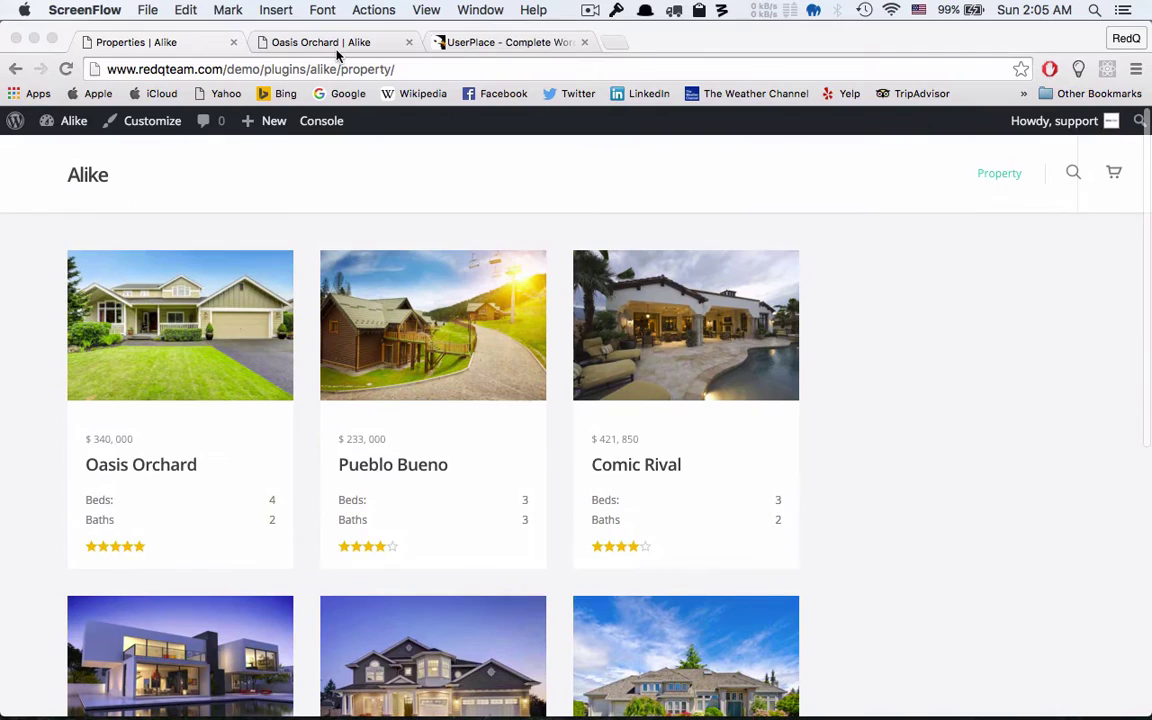
Review the Oasis Orchard property: $340,000, Melbourne bungalow, 4 beds, 2 baths, plus amenities.
click(320, 42)
scroll(357, 388, down, 10)
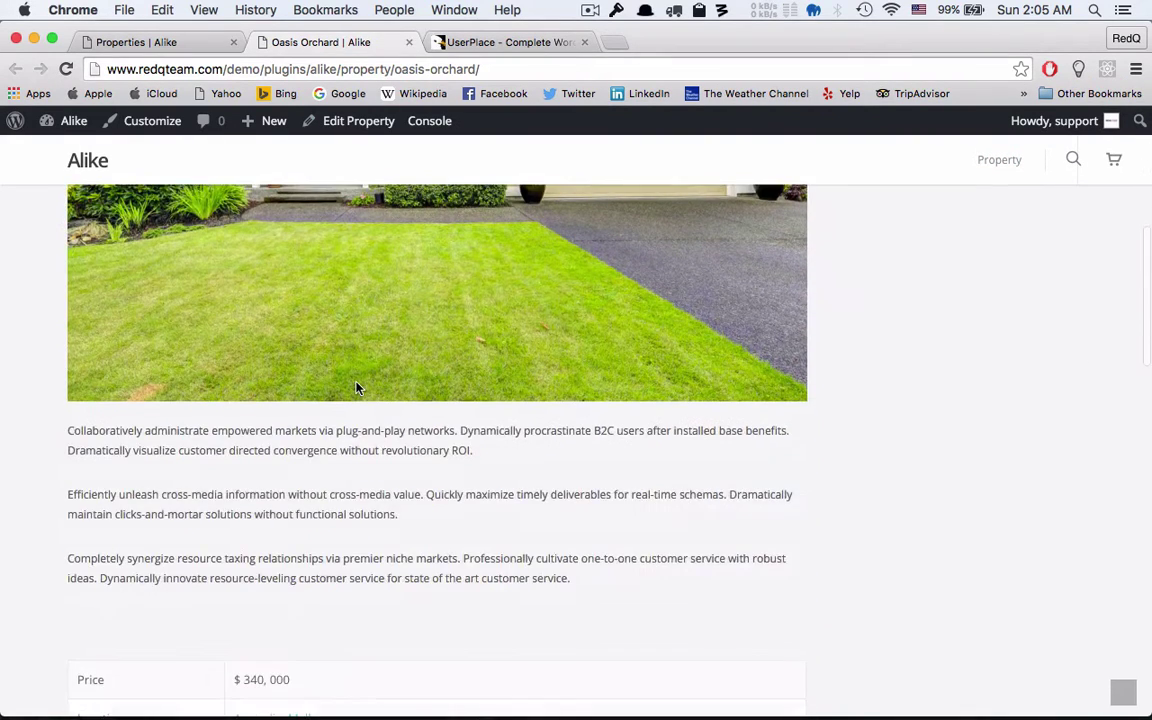
scroll(357, 388, down, 4)
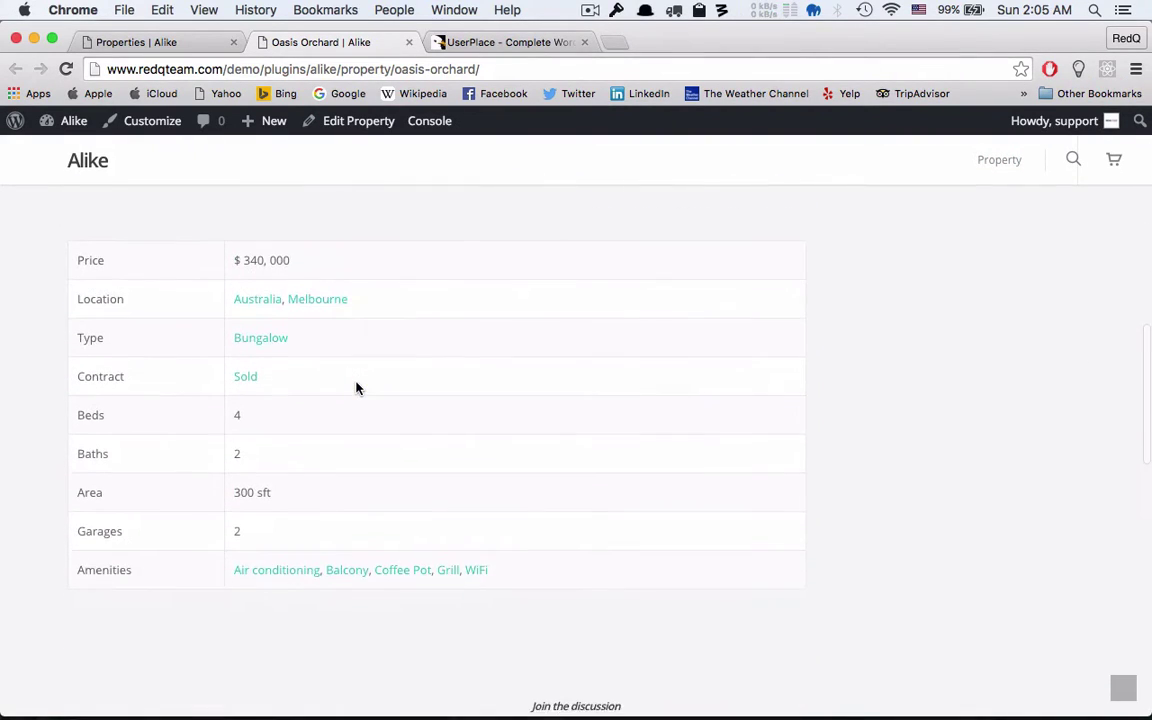
scroll(357, 388, down, 2)
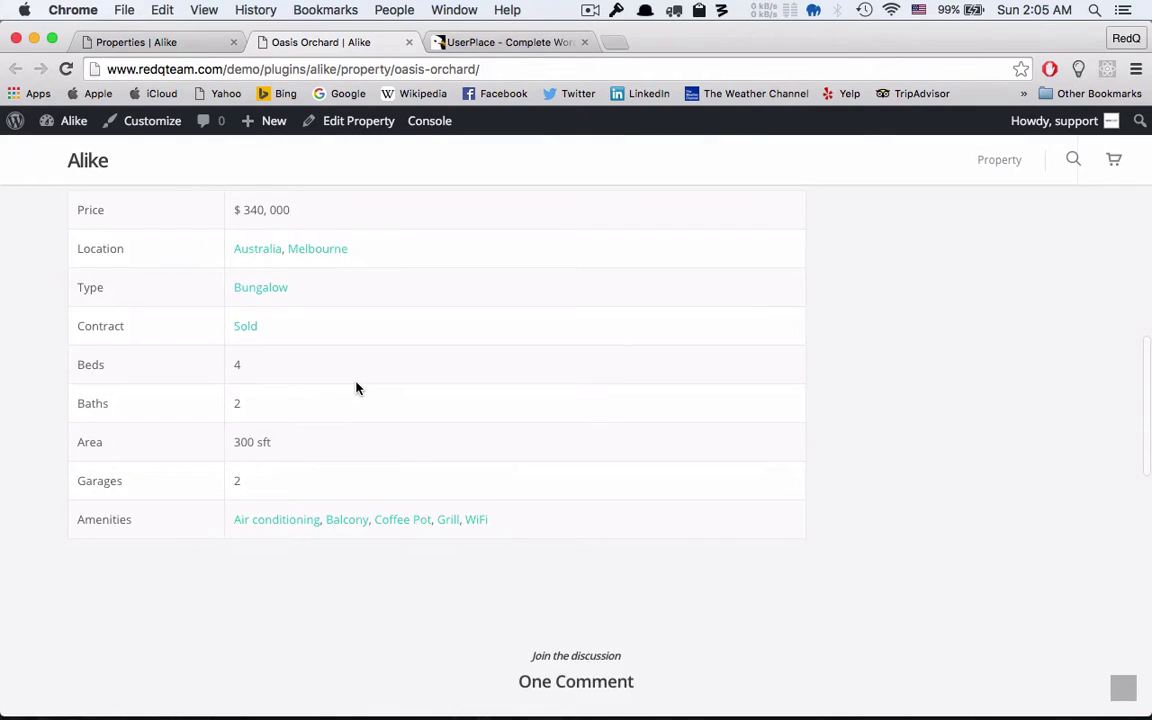
scroll(357, 388, down, 3)
scroll(357, 388, up, 6)
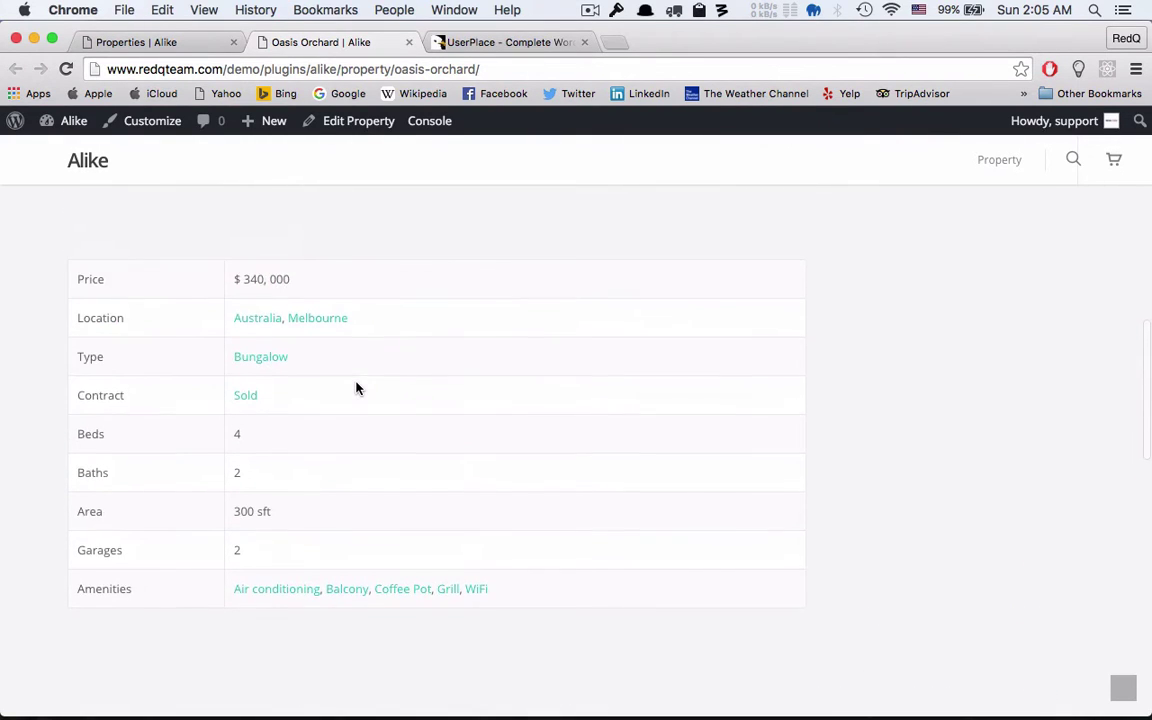
scroll(357, 388, up, 4)
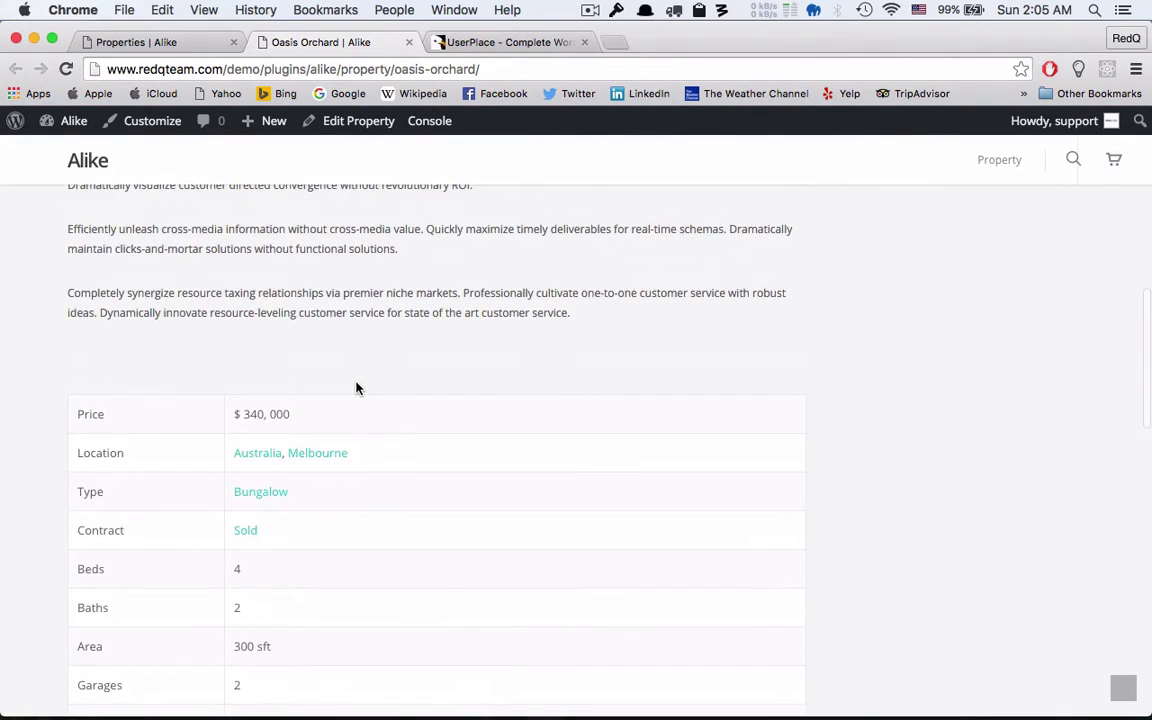
scroll(357, 388, up, 15)
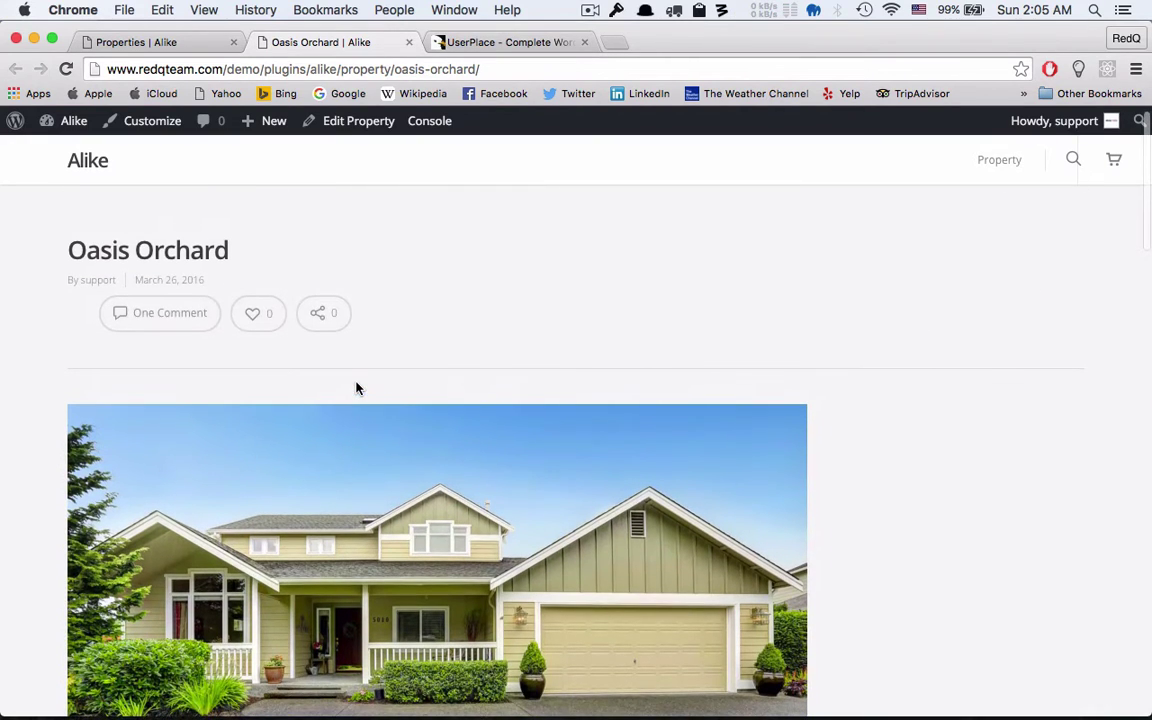
scroll(357, 388, up, 1)
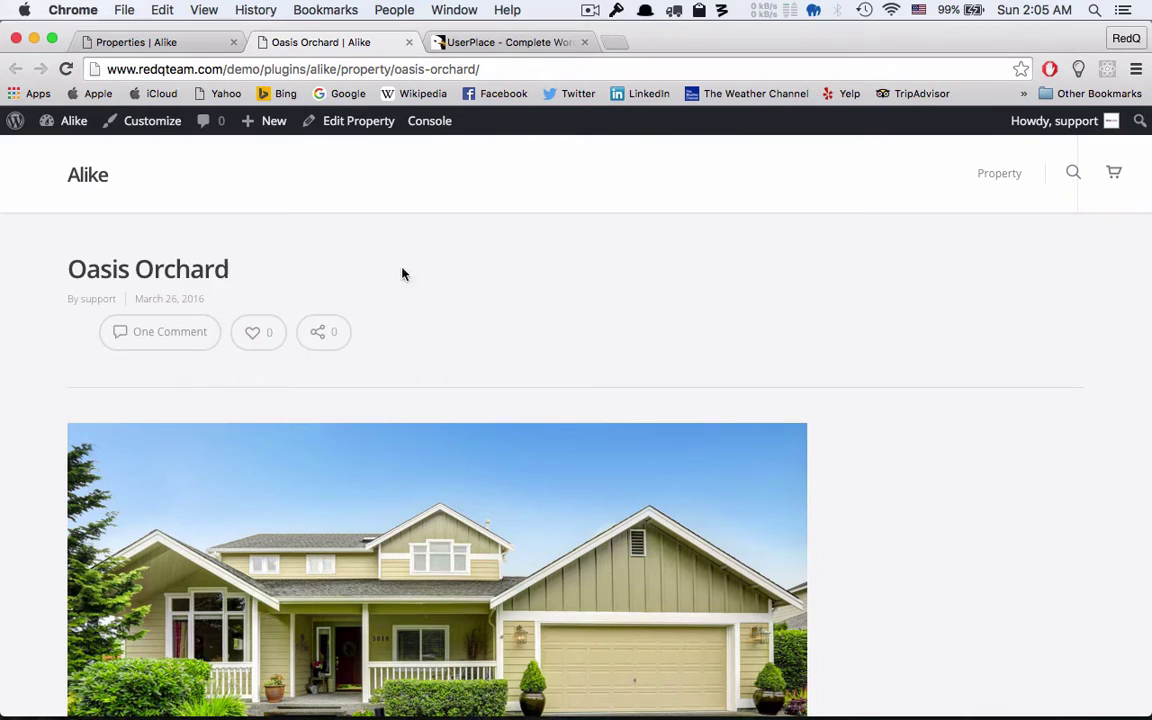
Skim the UserPlace item page on CodeCanyon, then close its tab.
click(450, 41)
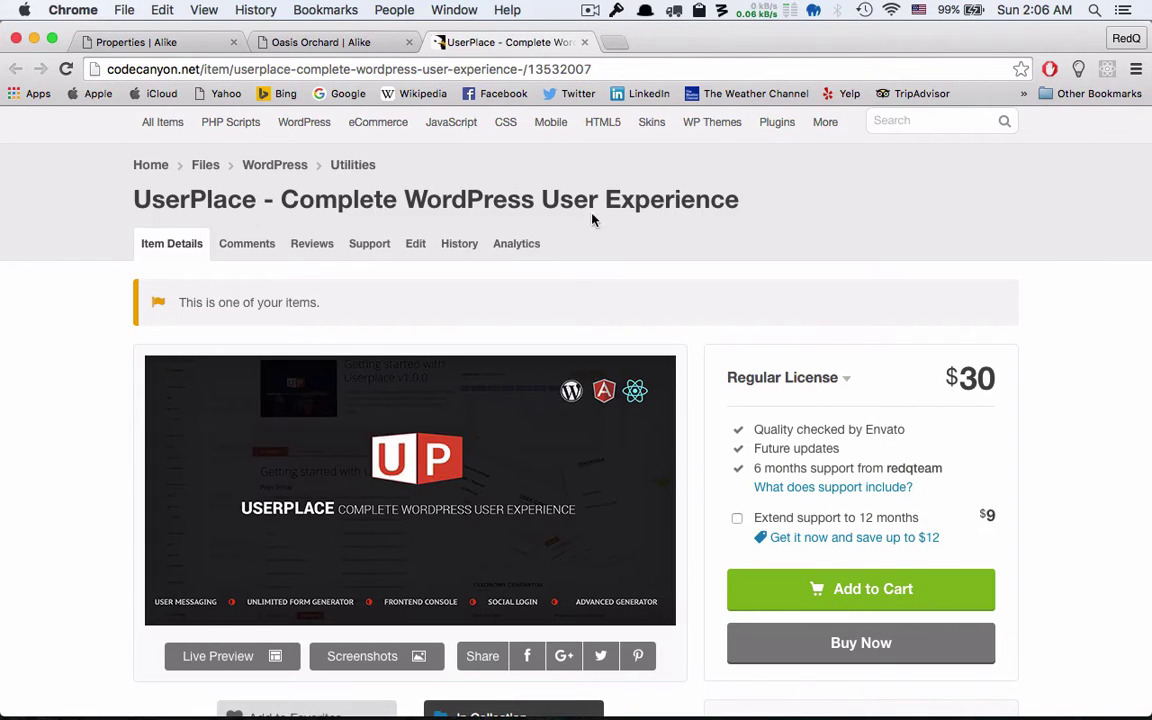
scroll(550, 273, down, 8)
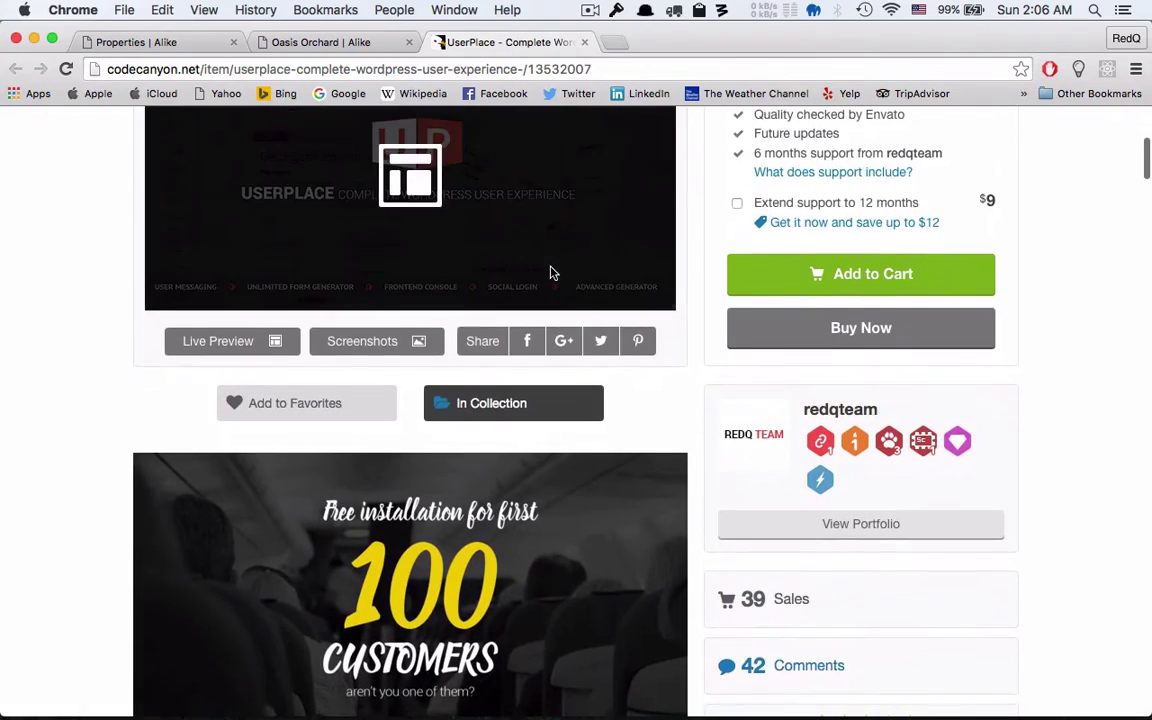
scroll(551, 273, down, 5)
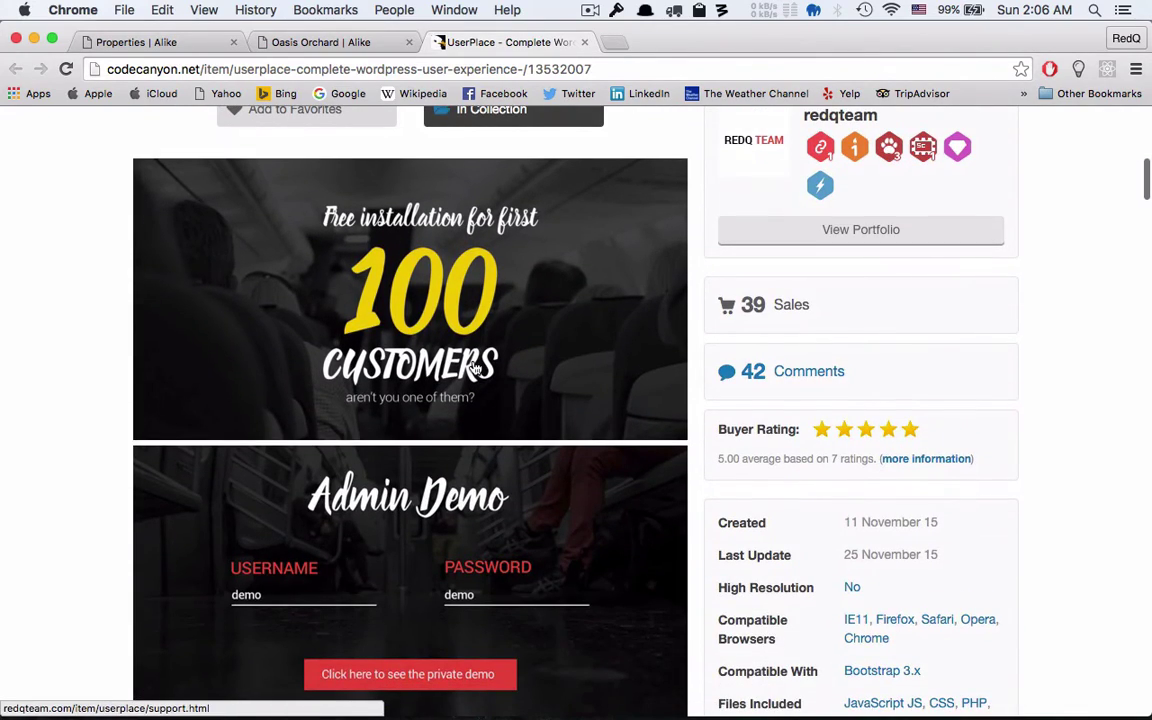
click(584, 42)
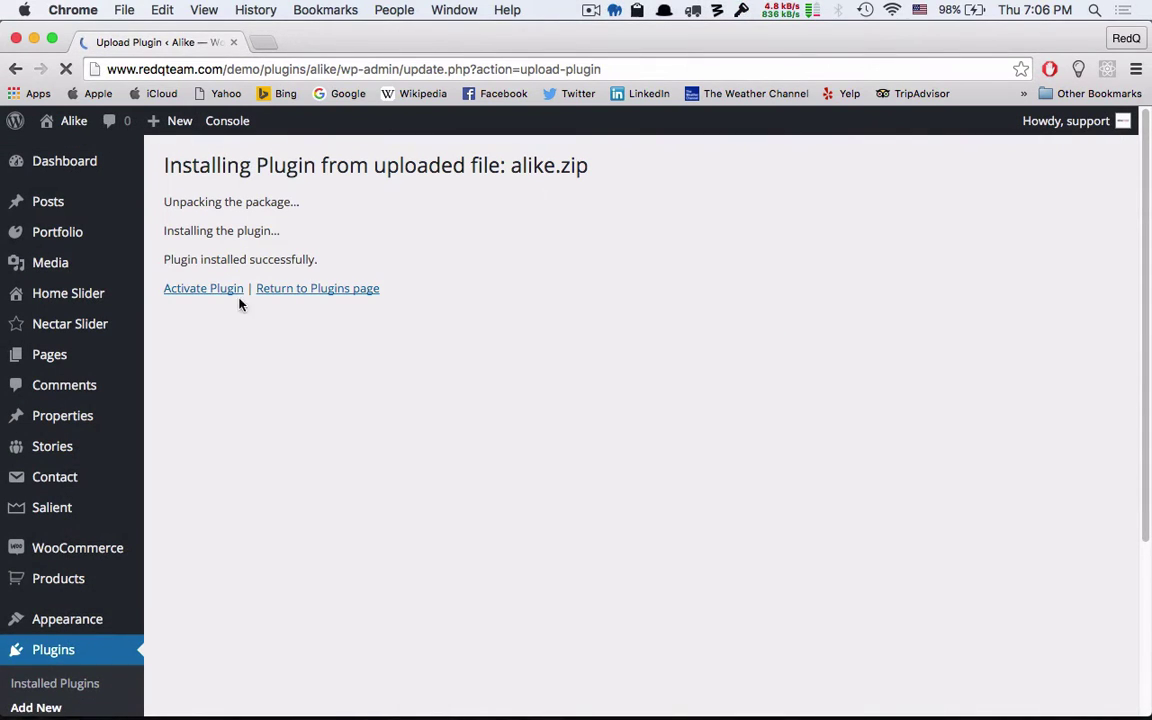
Activate the newly installed Alike plugin from the installation success screen.
click(221, 292)
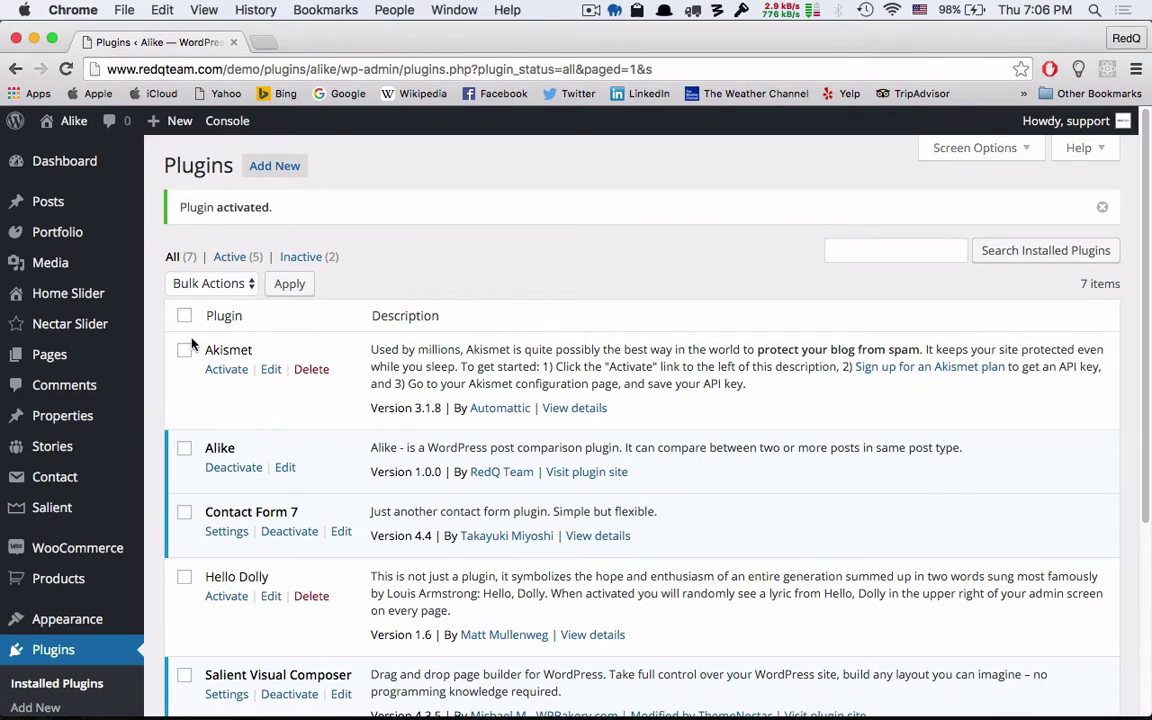
Edit the Alike Preview page from All Pages to see its [alike_preview] shortcode.
mouse_move(60, 354)
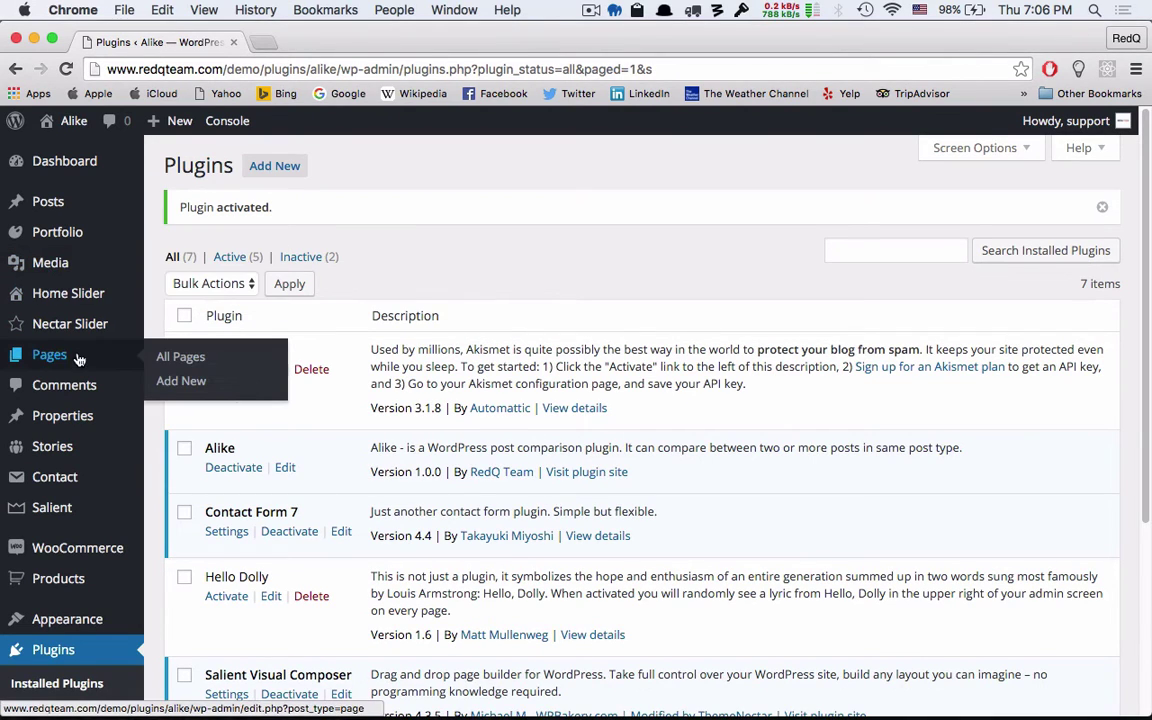
click(191, 362)
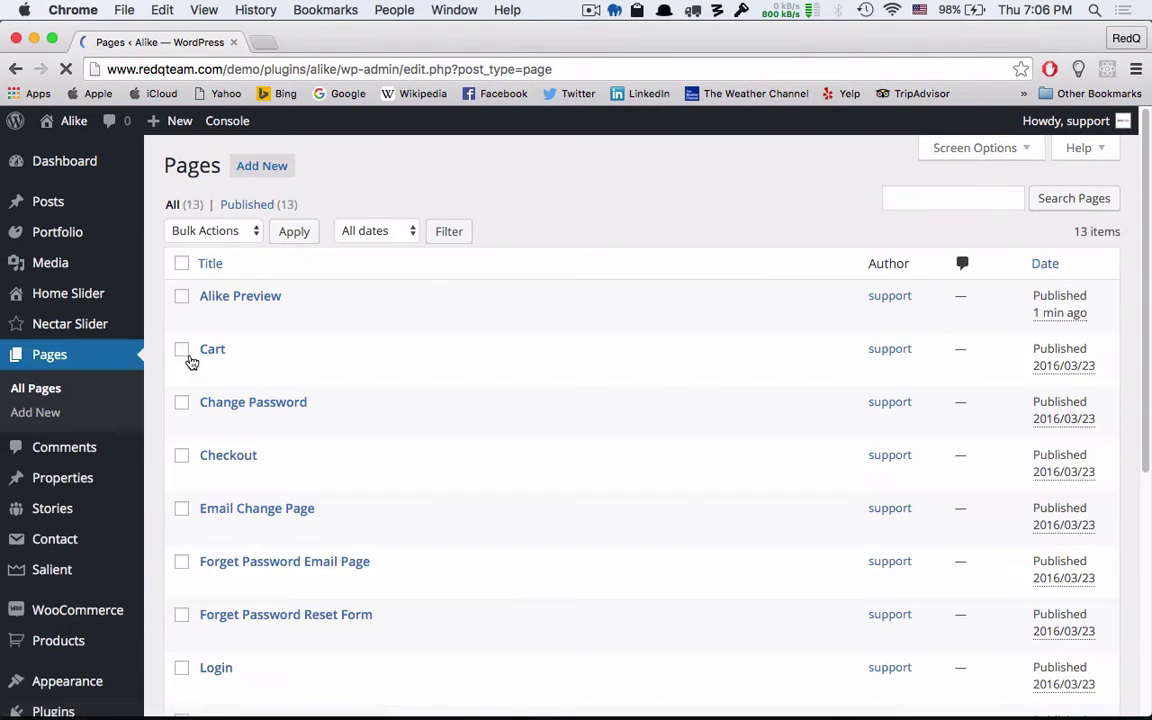
click(240, 298)
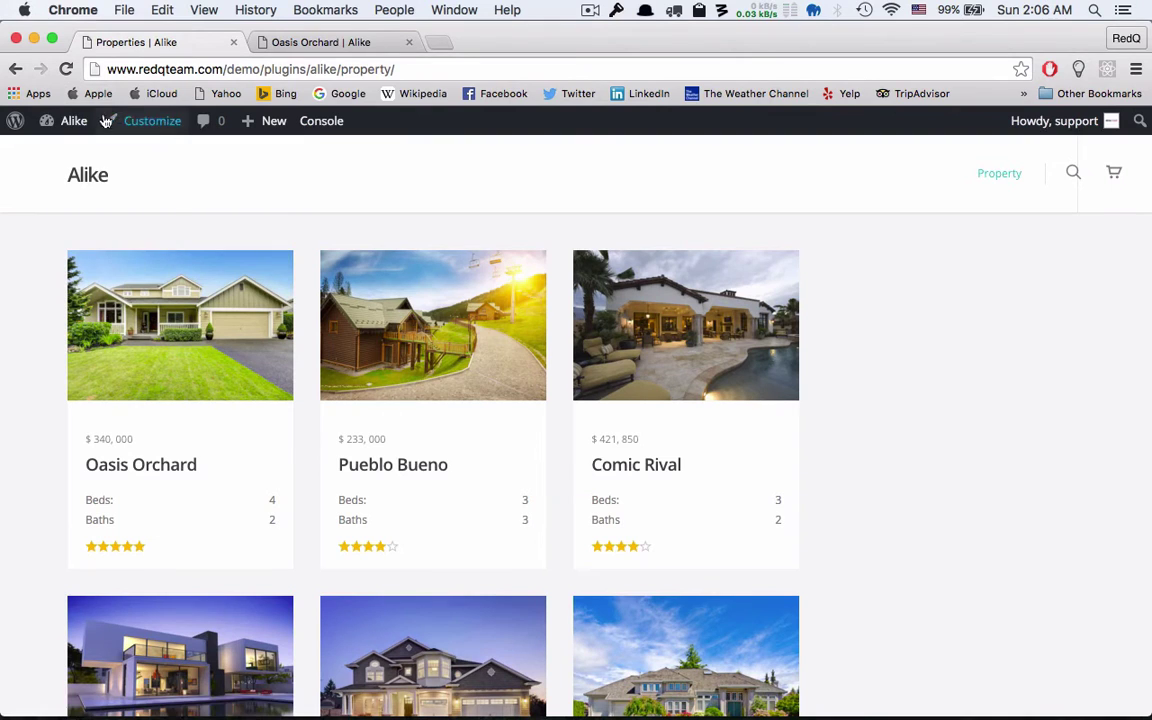
mouse_move(77, 123)
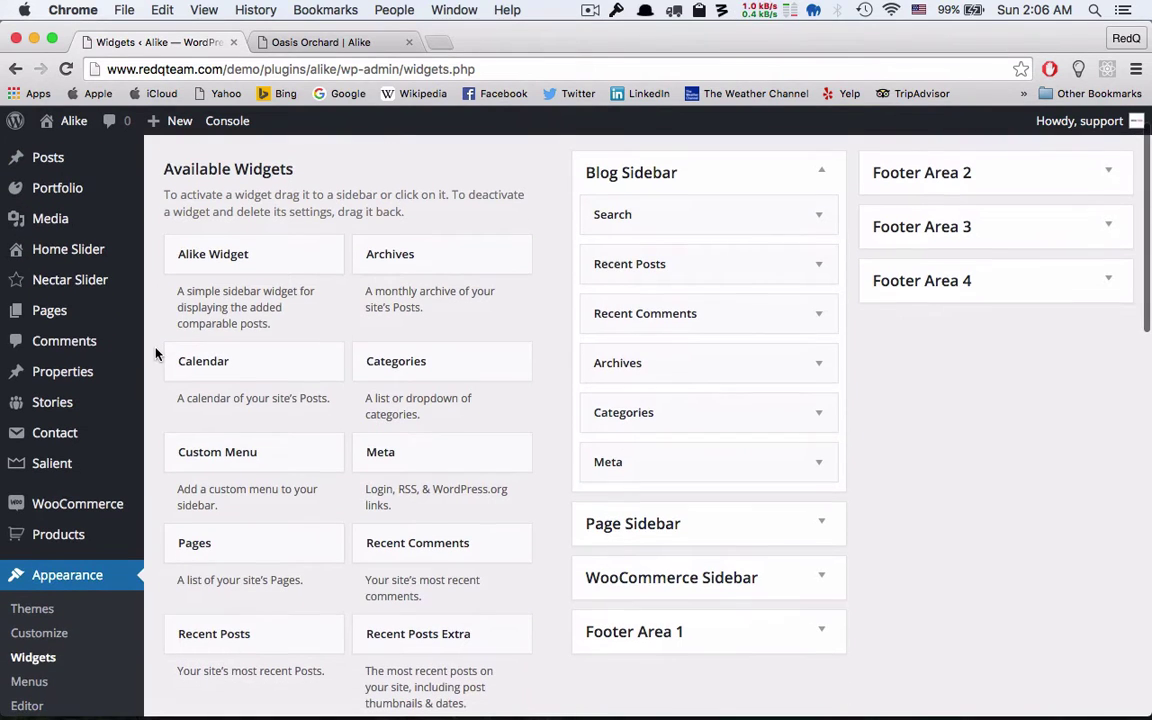
Add the Alike Widget to the Page Sidebar with Page ID Alike Preview and save it.
click(233, 276)
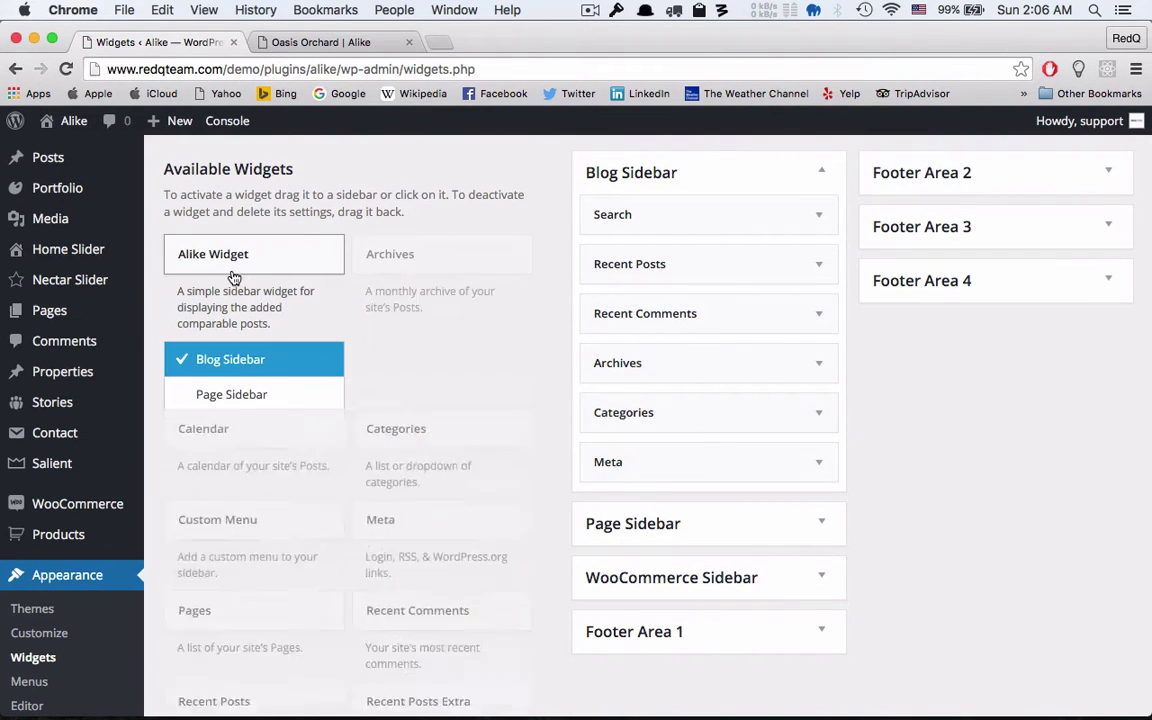
click(285, 398)
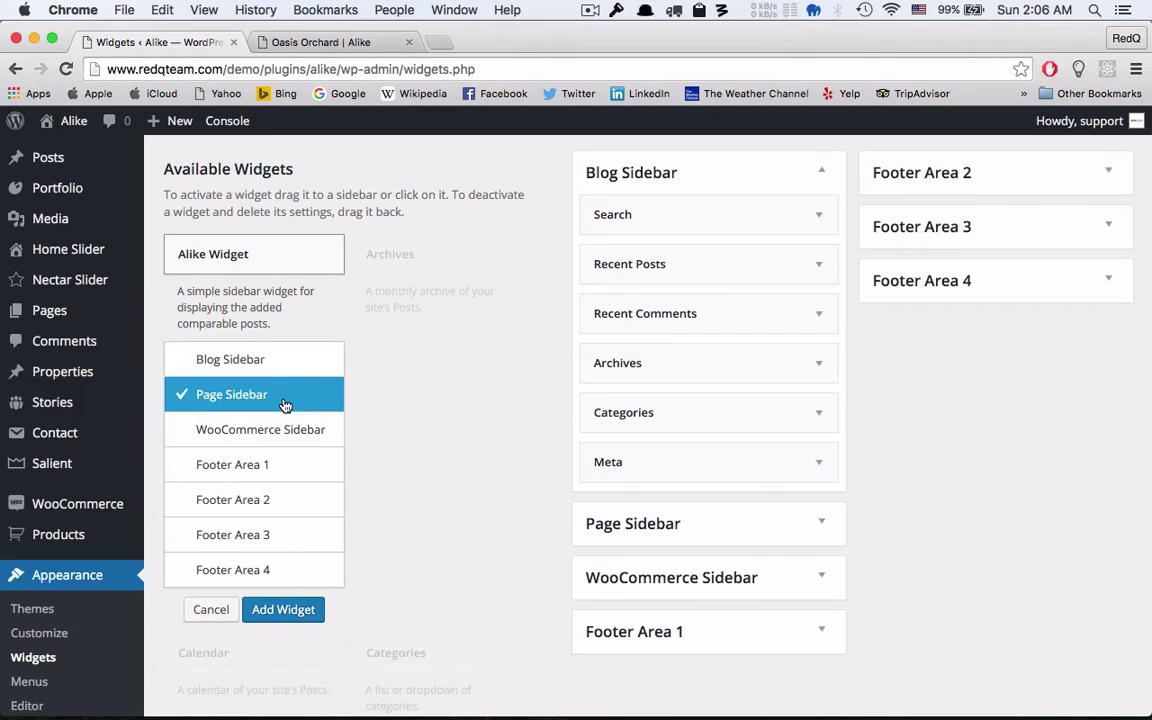
click(283, 609)
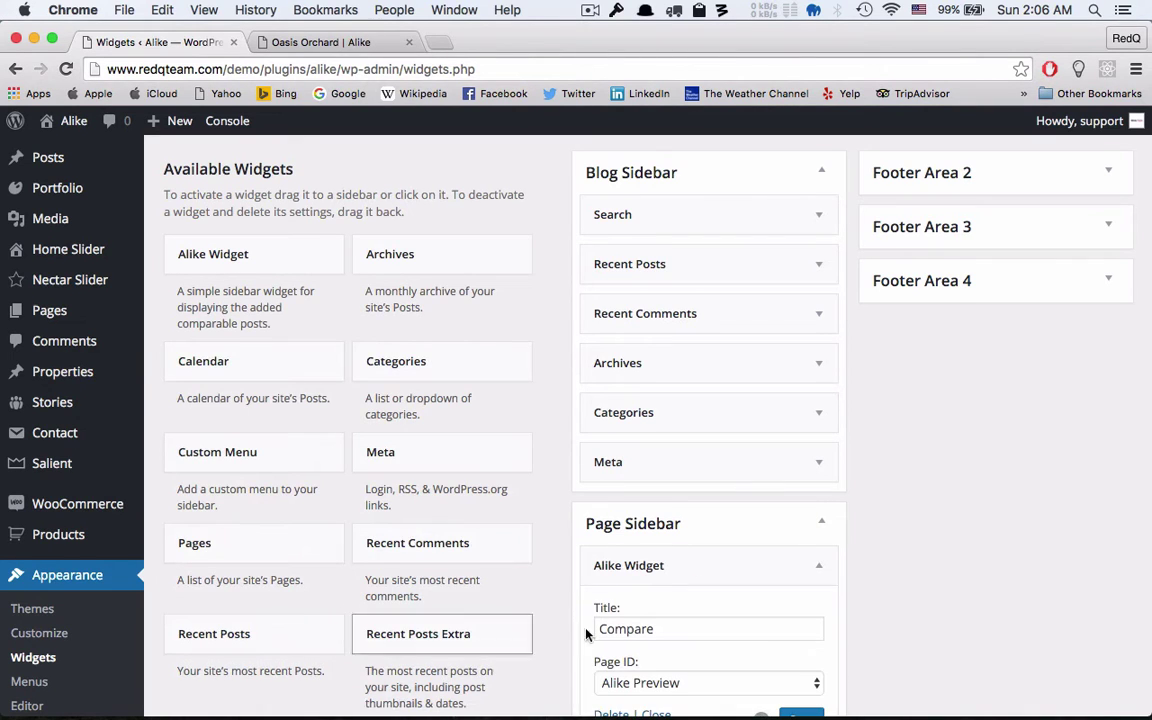
scroll(590, 610, down, 2)
click(670, 595)
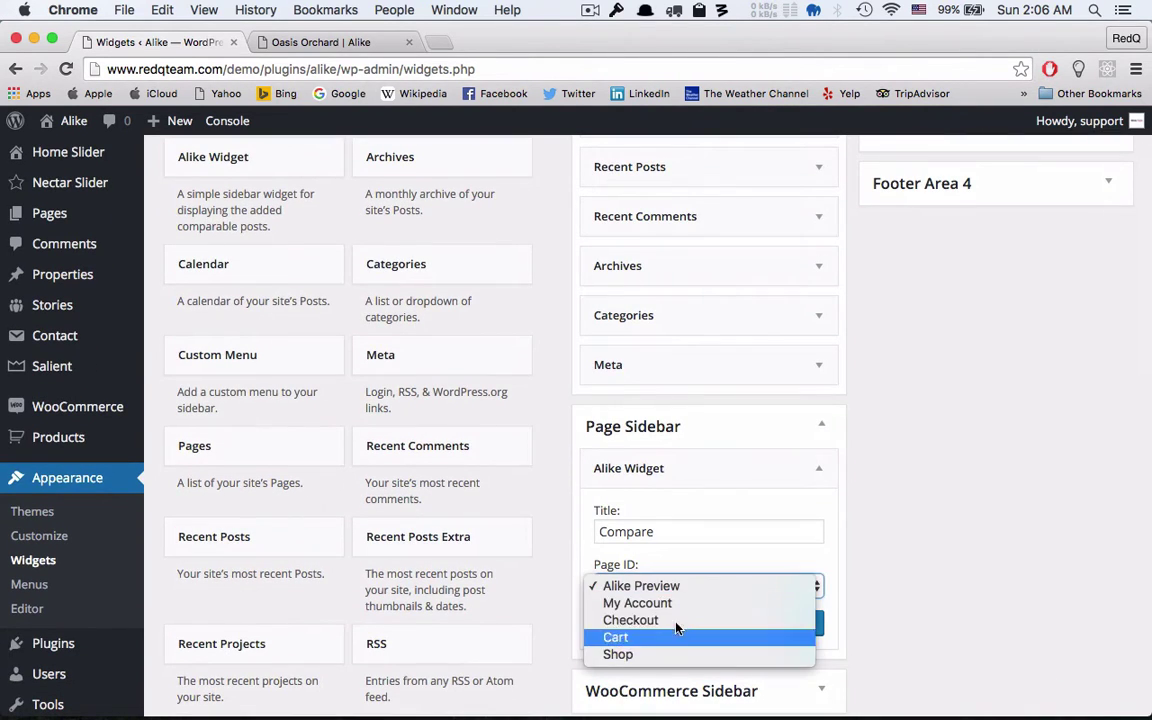
click(680, 586)
click(795, 623)
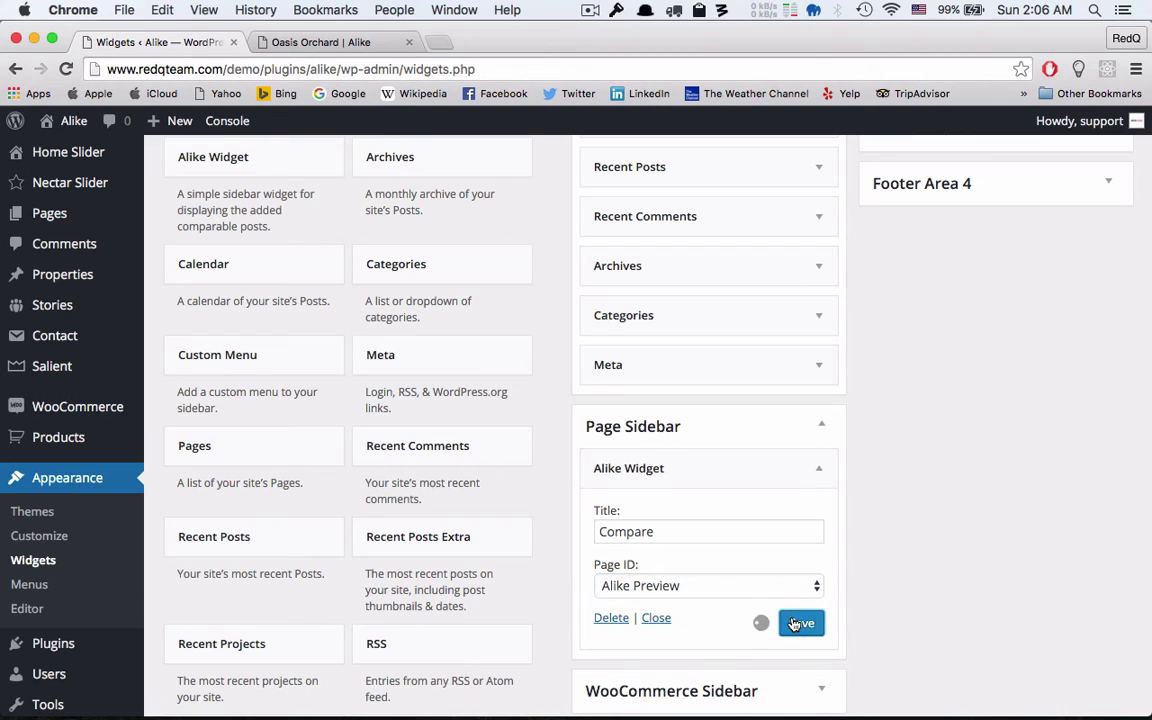
click(776, 470)
Check the site's Property listing for the empty Compare sidebar, then go back to Widgets.
click(328, 44)
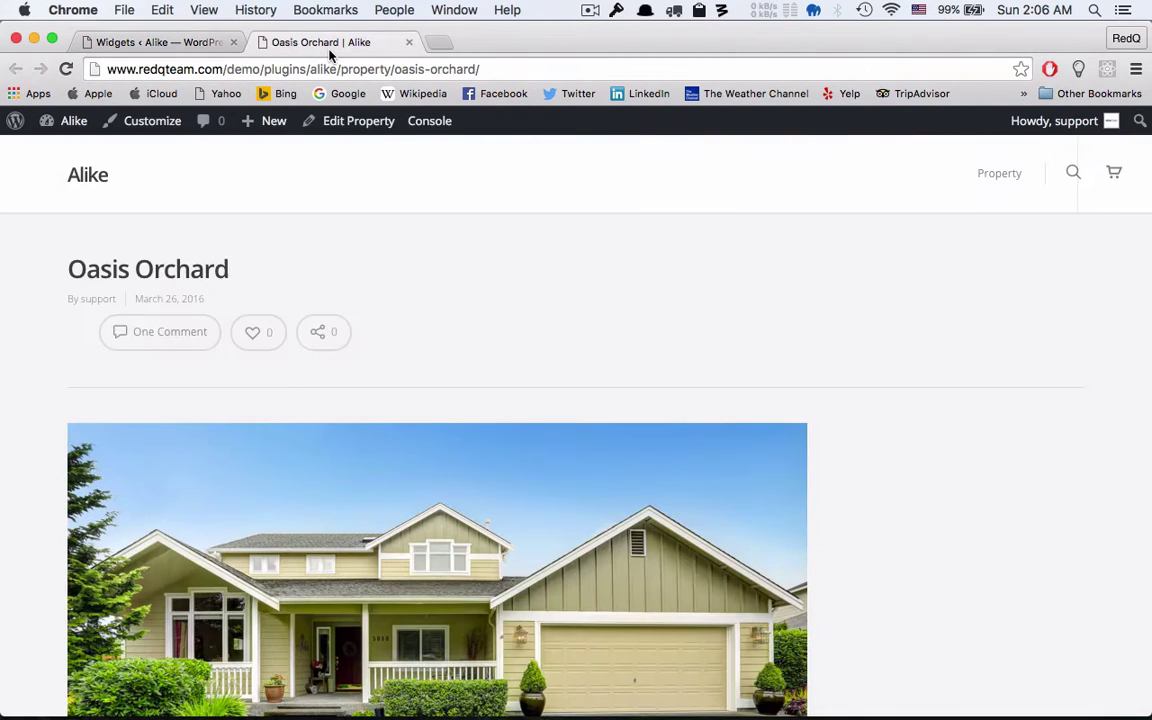
click(985, 177)
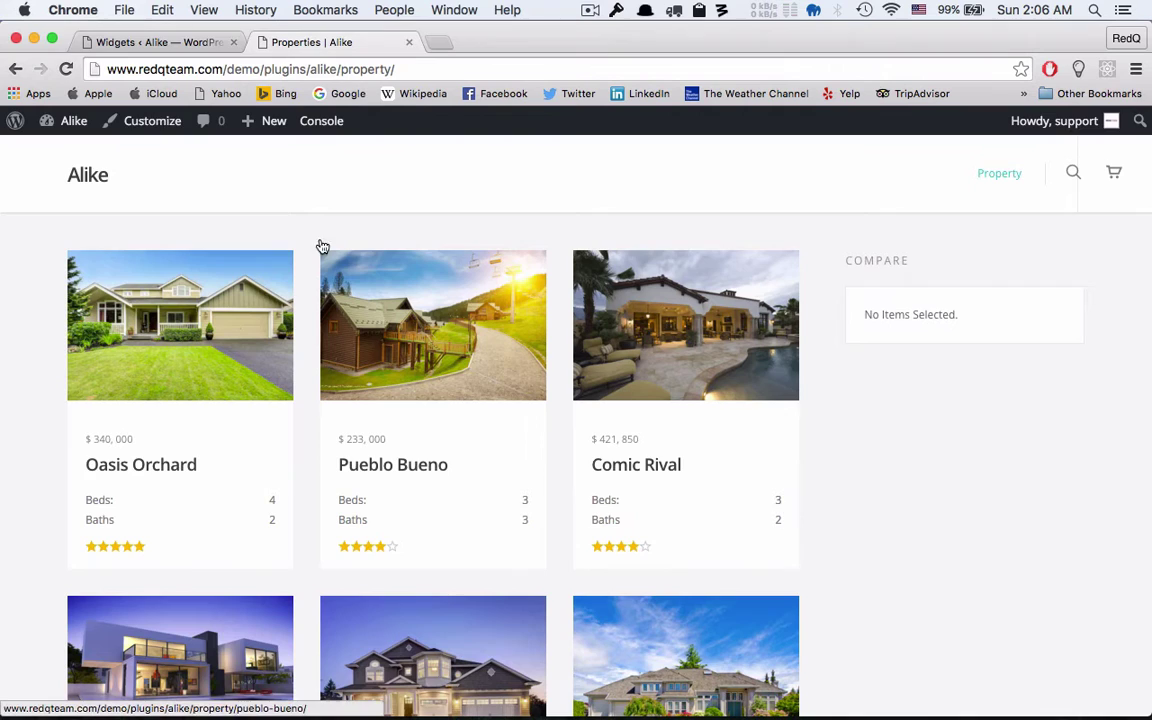
click(87, 43)
Append an [alike_link] paragraph to the Bridge Gates description and update the property.
mouse_move(50, 281)
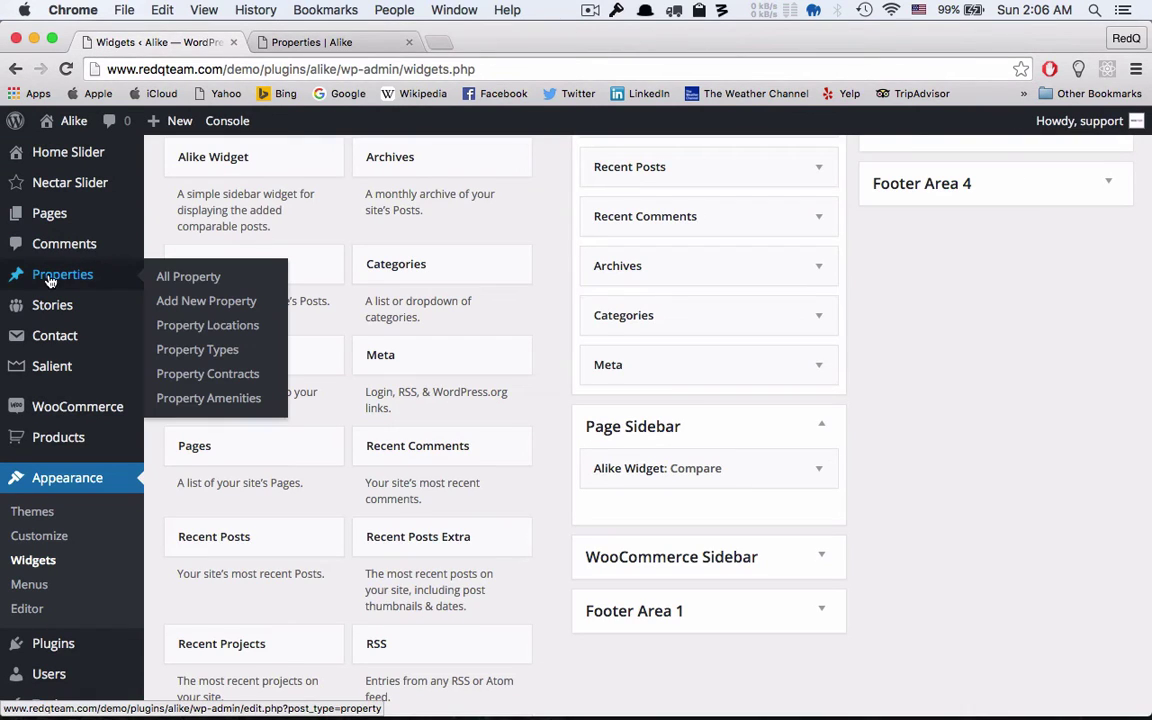
click(160, 278)
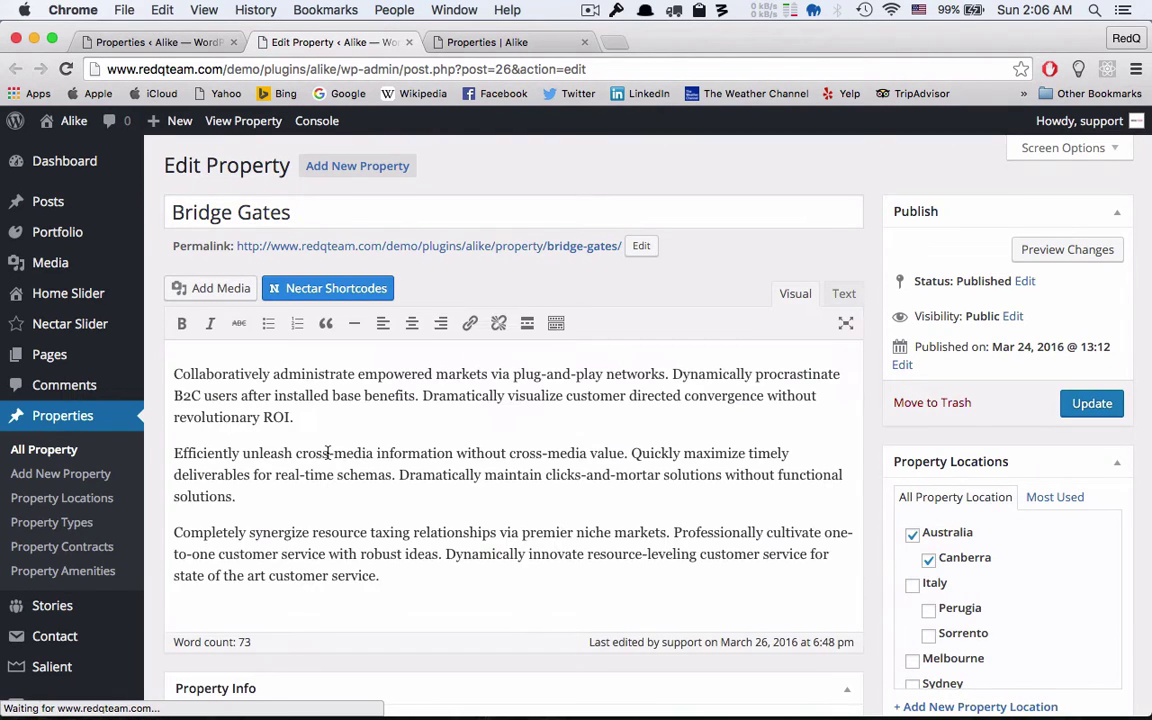
scroll(324, 450, down, 2)
key(Return)
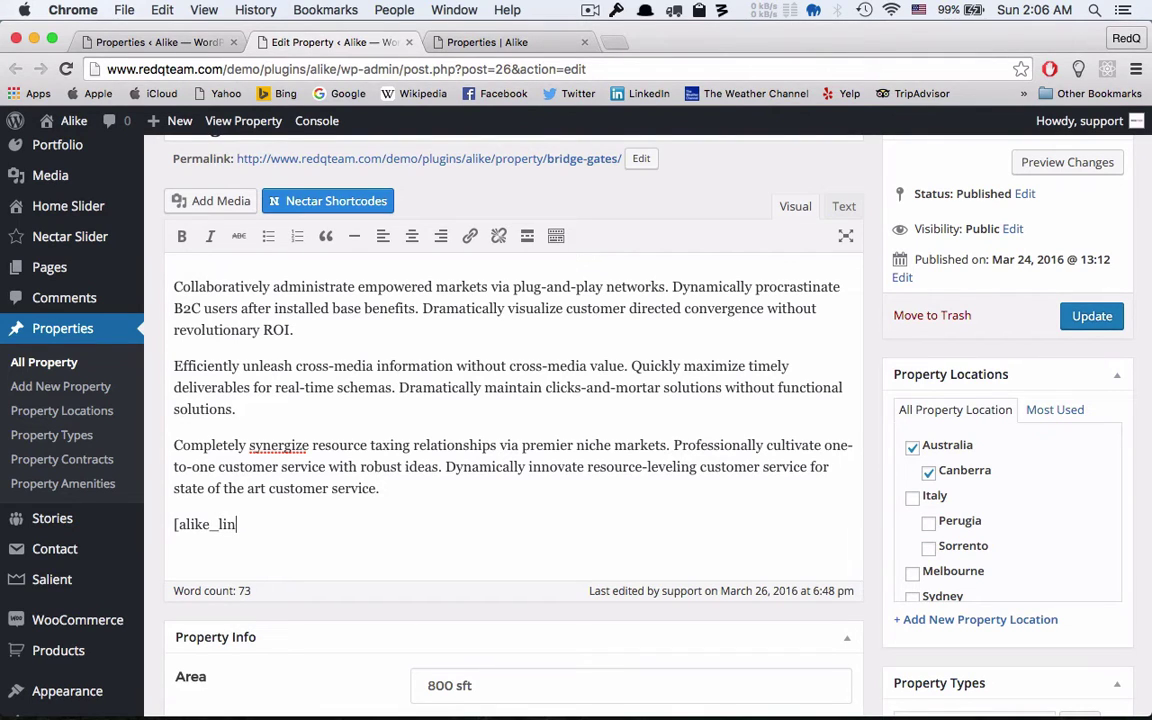
text([alike_link])
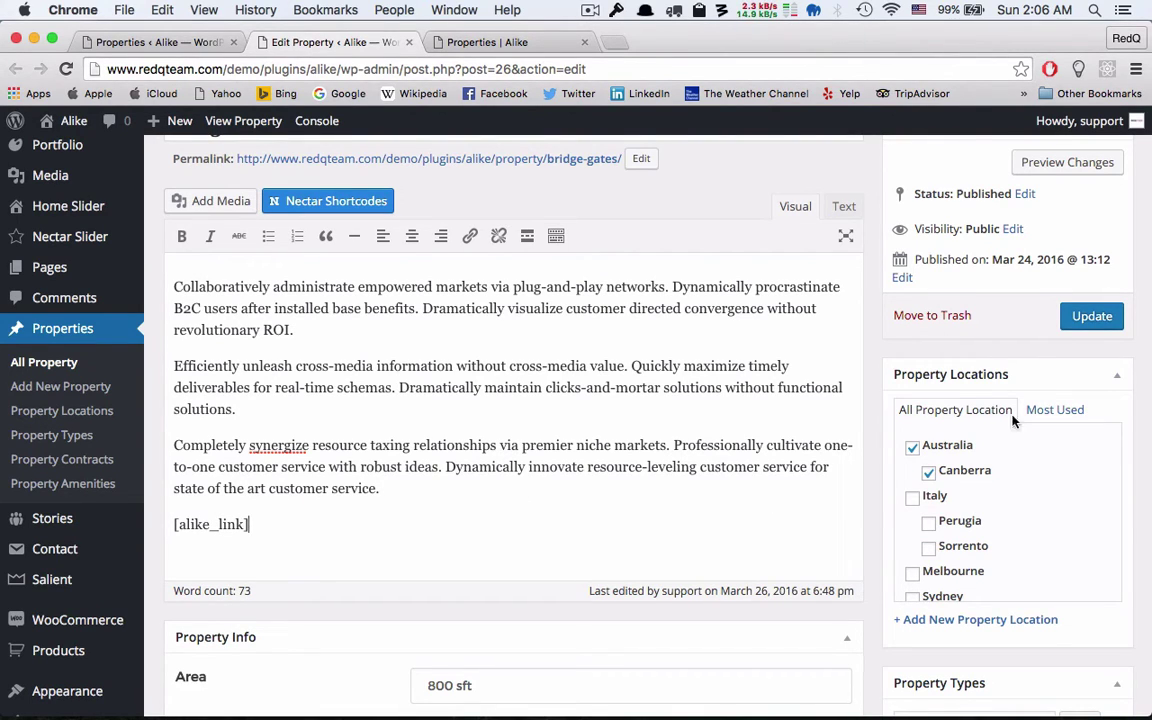
click(1105, 317)
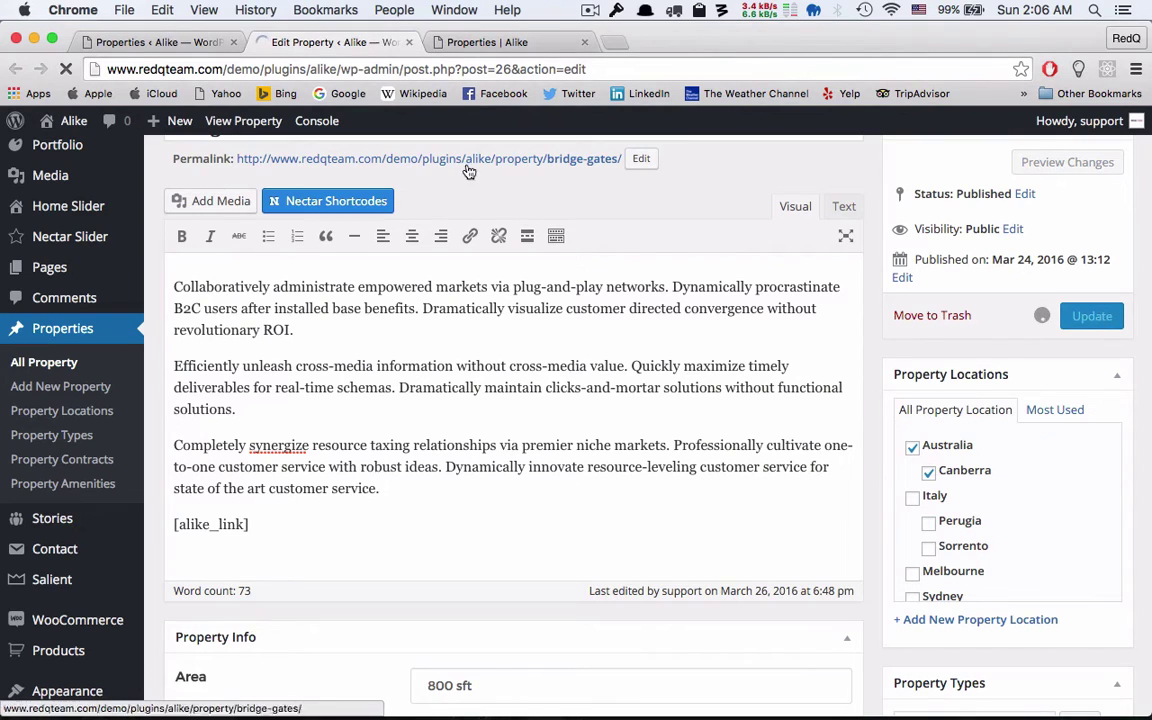
scroll(445, 254, up, 2)
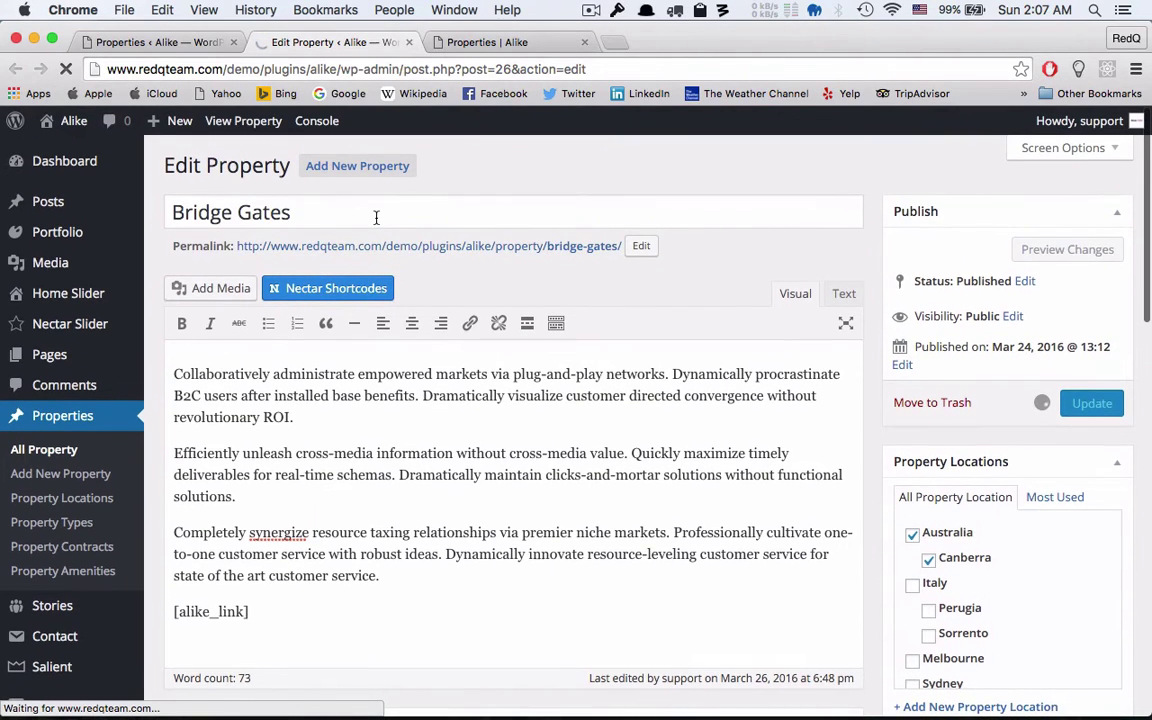
Open the live Bridge Gates page in a new tab and add it to Compare.
right_click(247, 128)
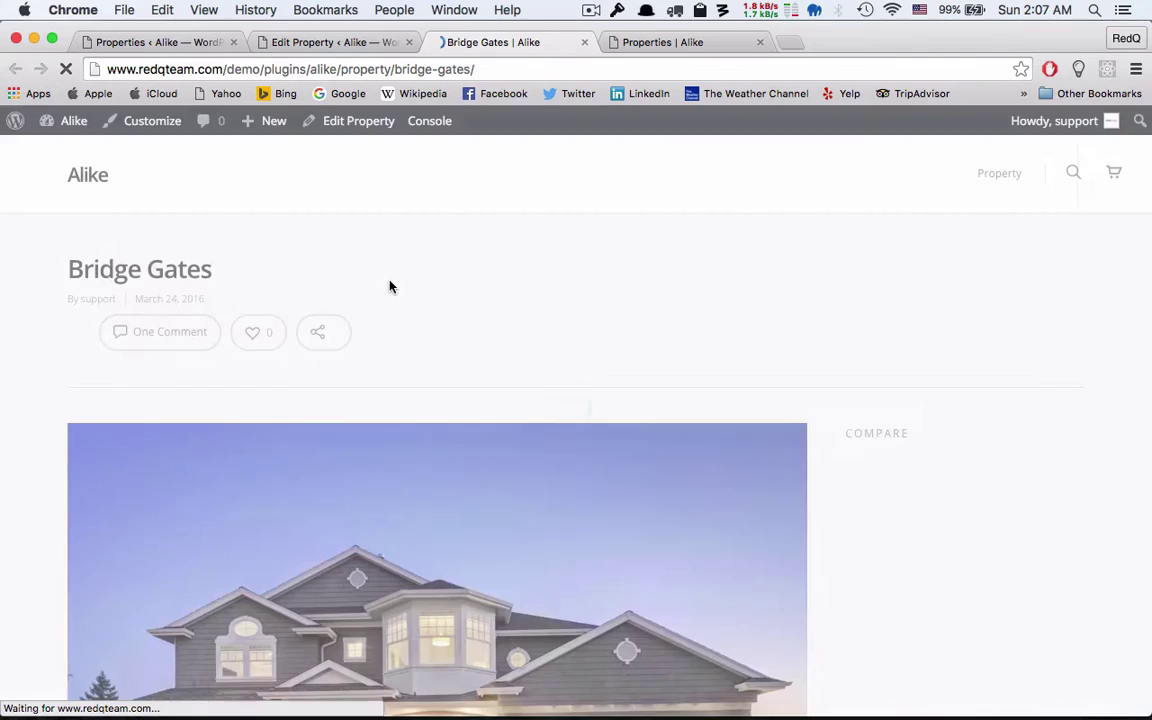
scroll(390, 287, down, 10)
scroll(390, 287, down, 2)
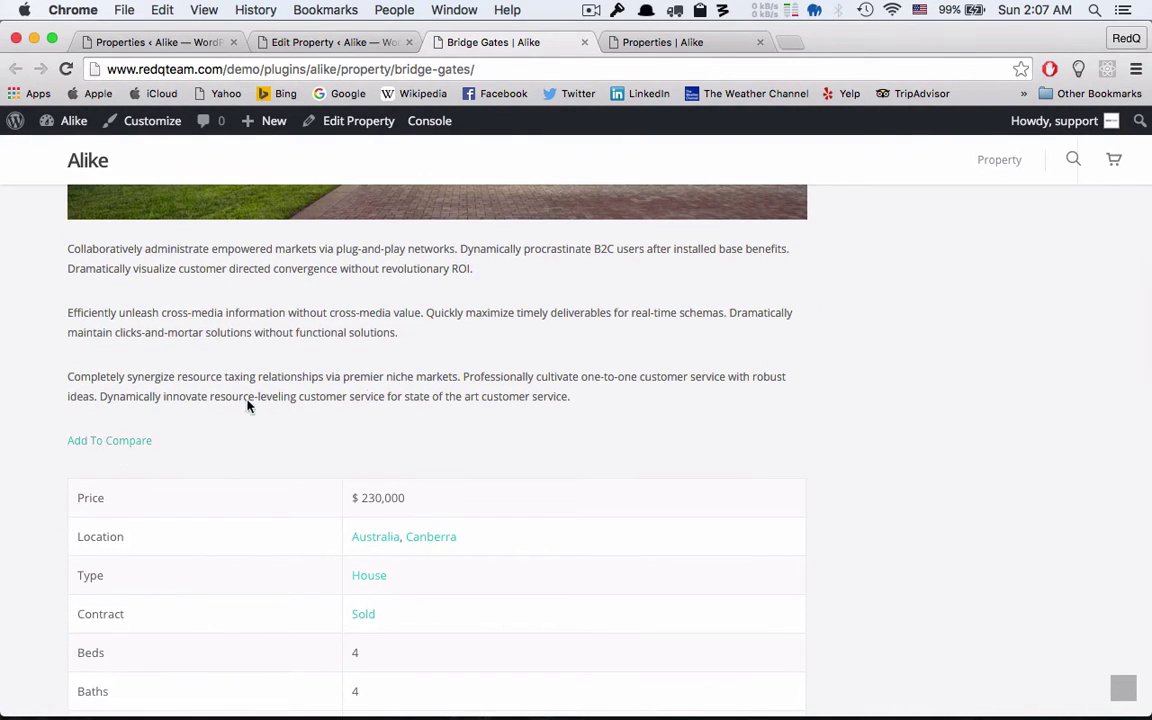
scroll(386, 381, up, 15)
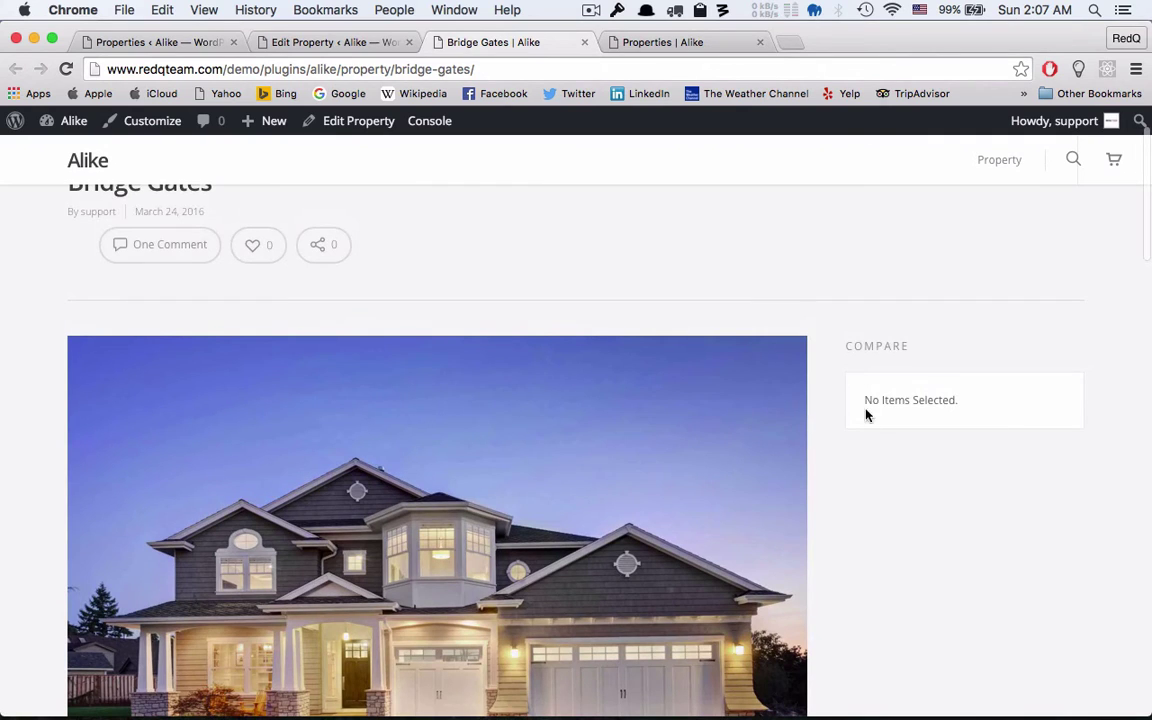
scroll(773, 430, down, 2)
scroll(458, 550, down, 15)
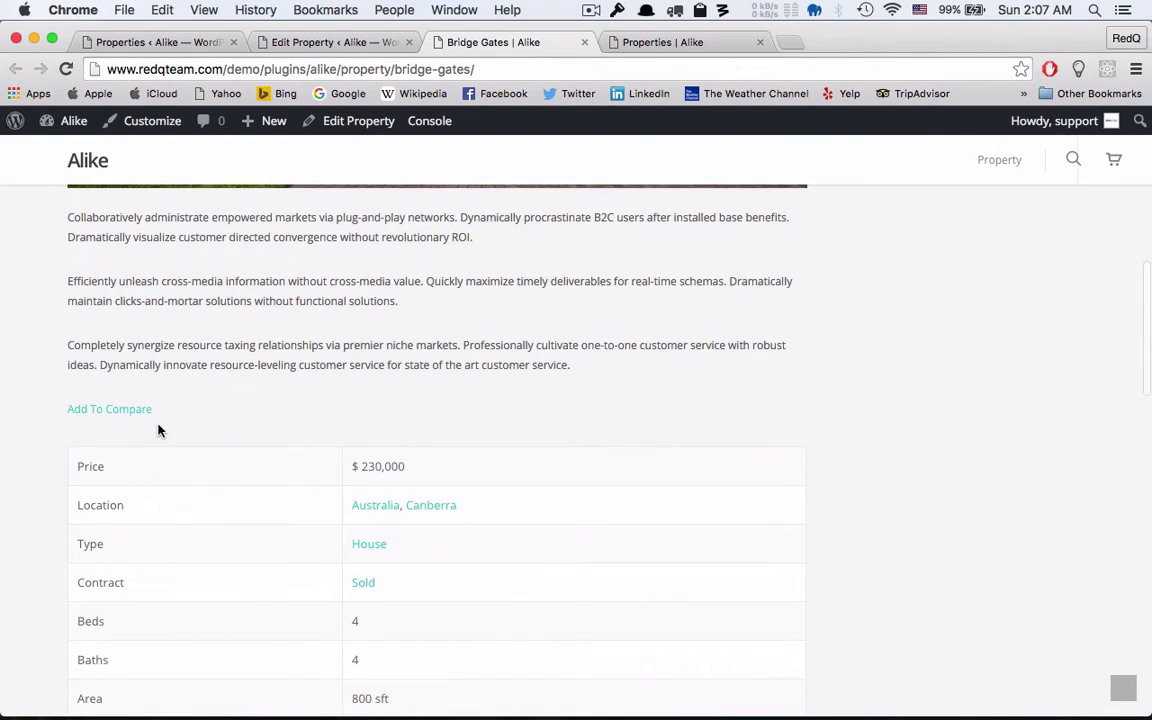
click(148, 412)
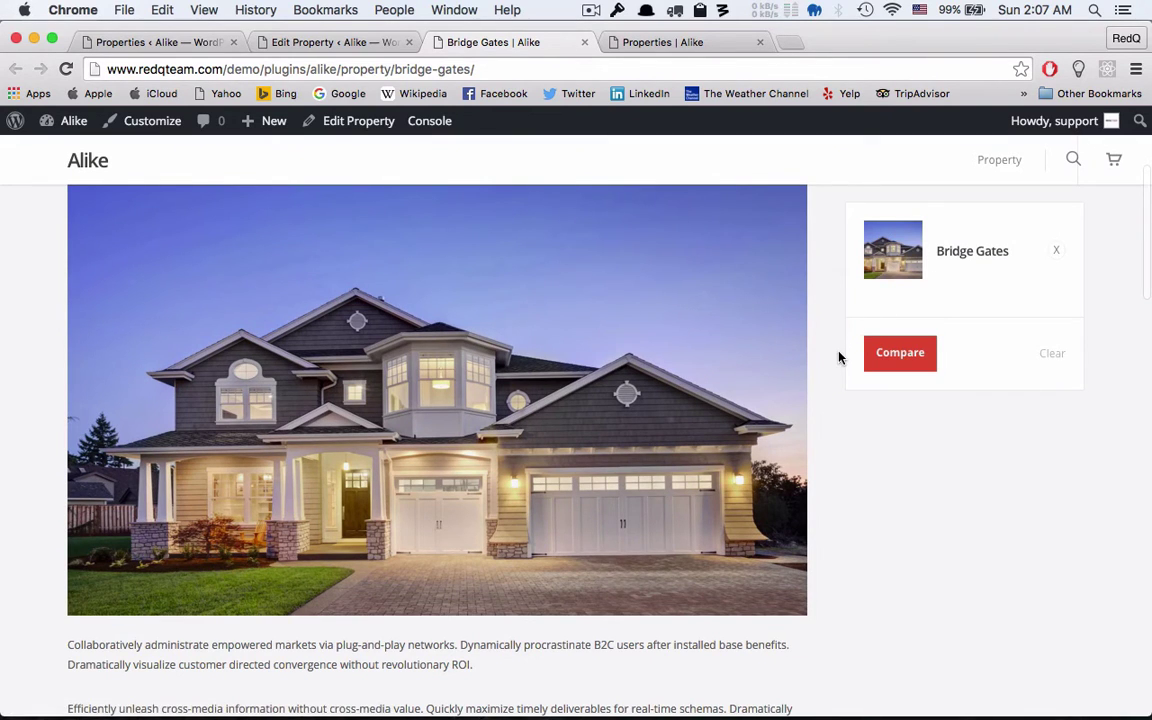
scroll(840, 415, up, 2)
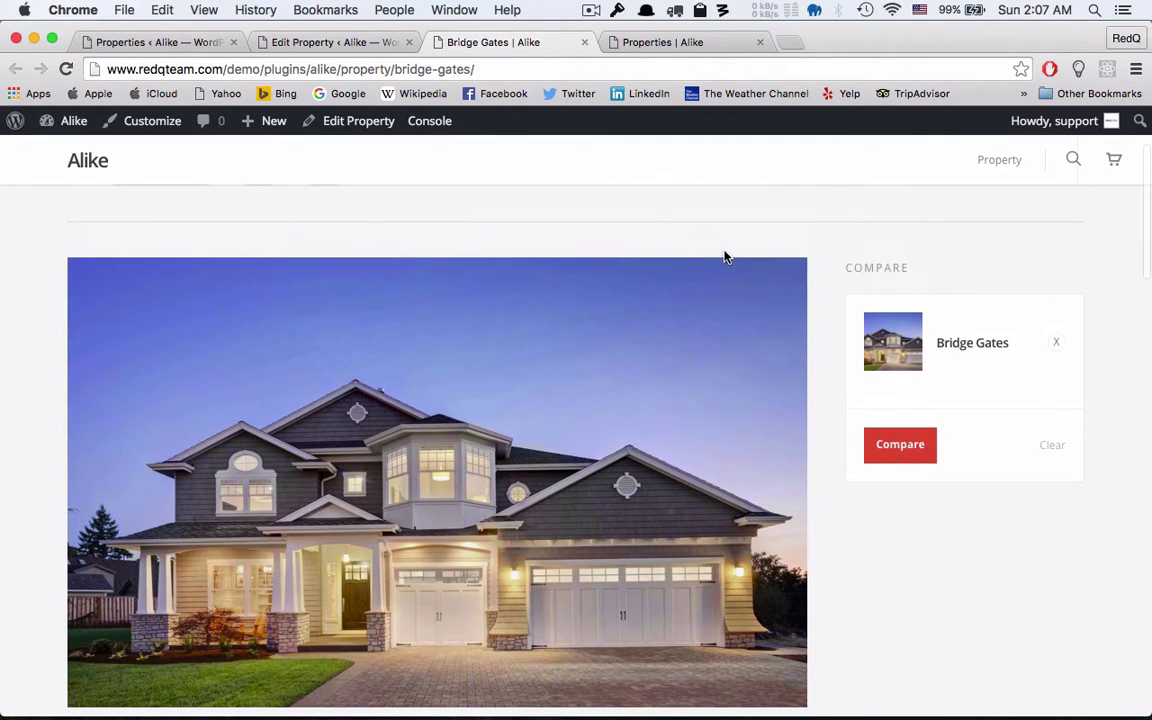
Uncomment the Add to compare echo line 25 in property.php, save it, and return to Chrome.
mouse_move(678, 713)
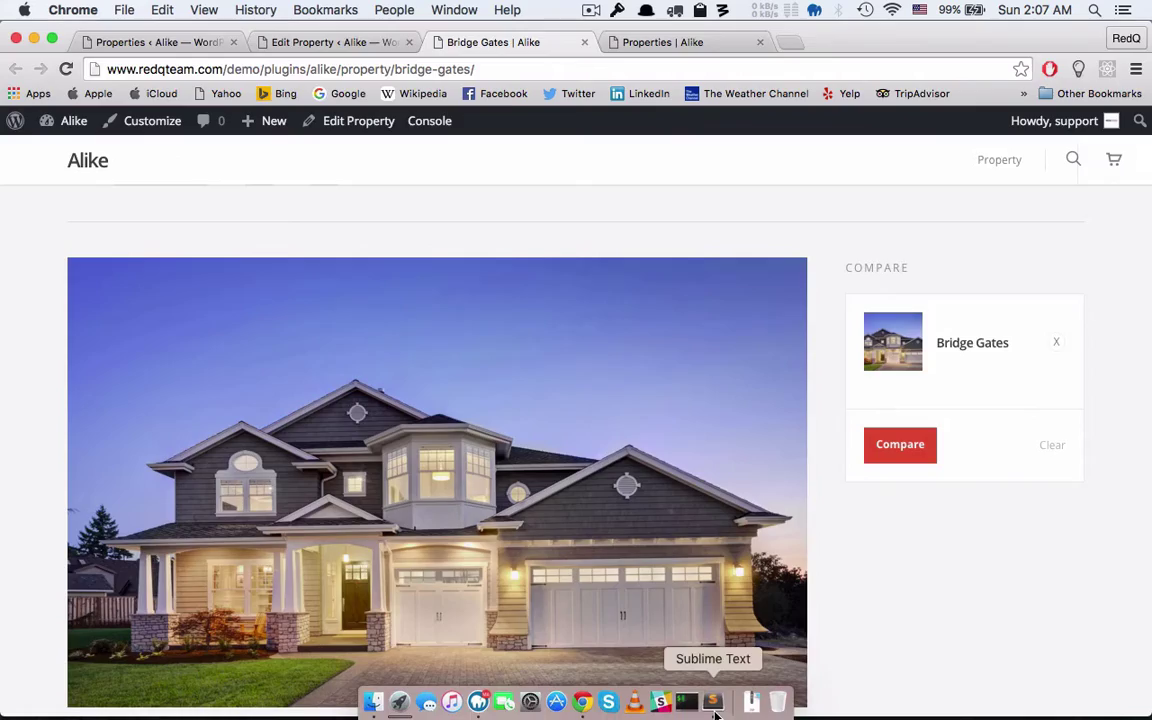
click(705, 698)
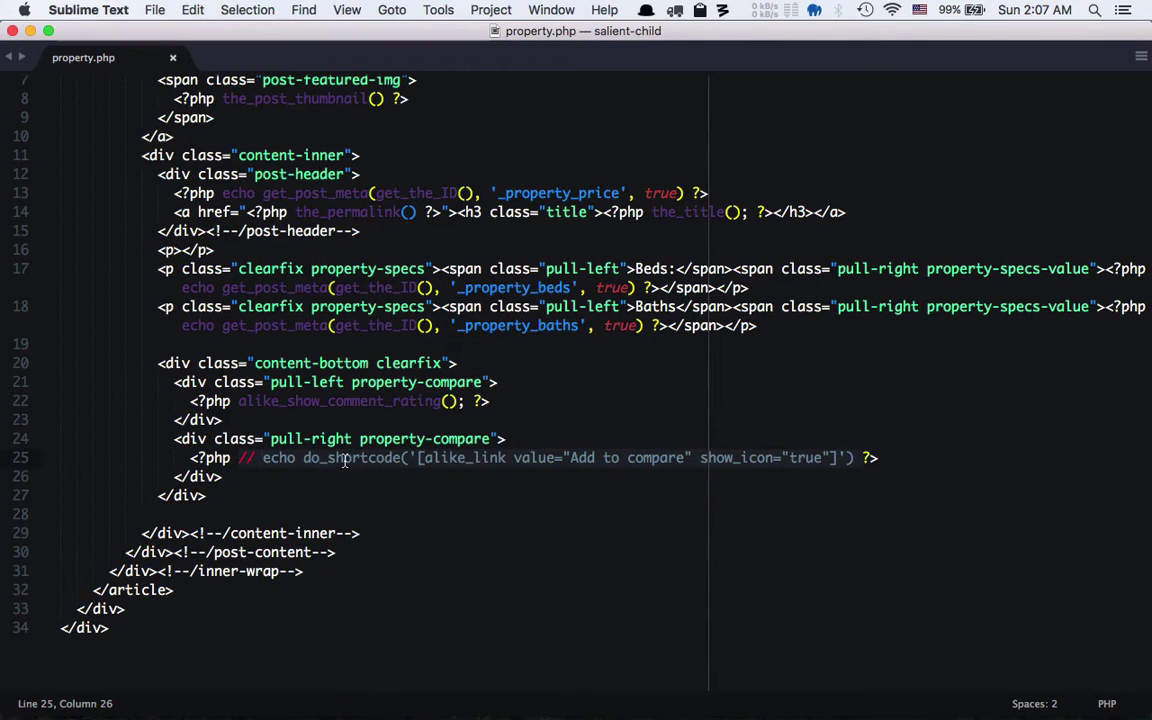
key(BackSpace)
key(BackSpace)
key(BackSpace)
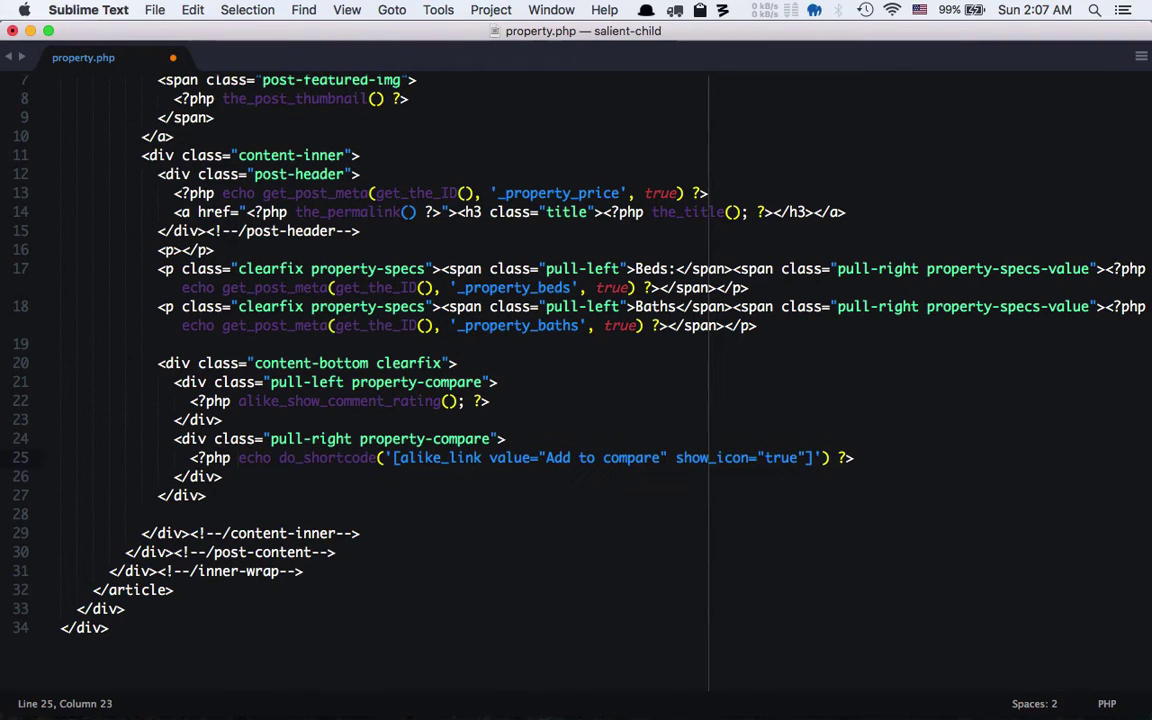
key(super+s)
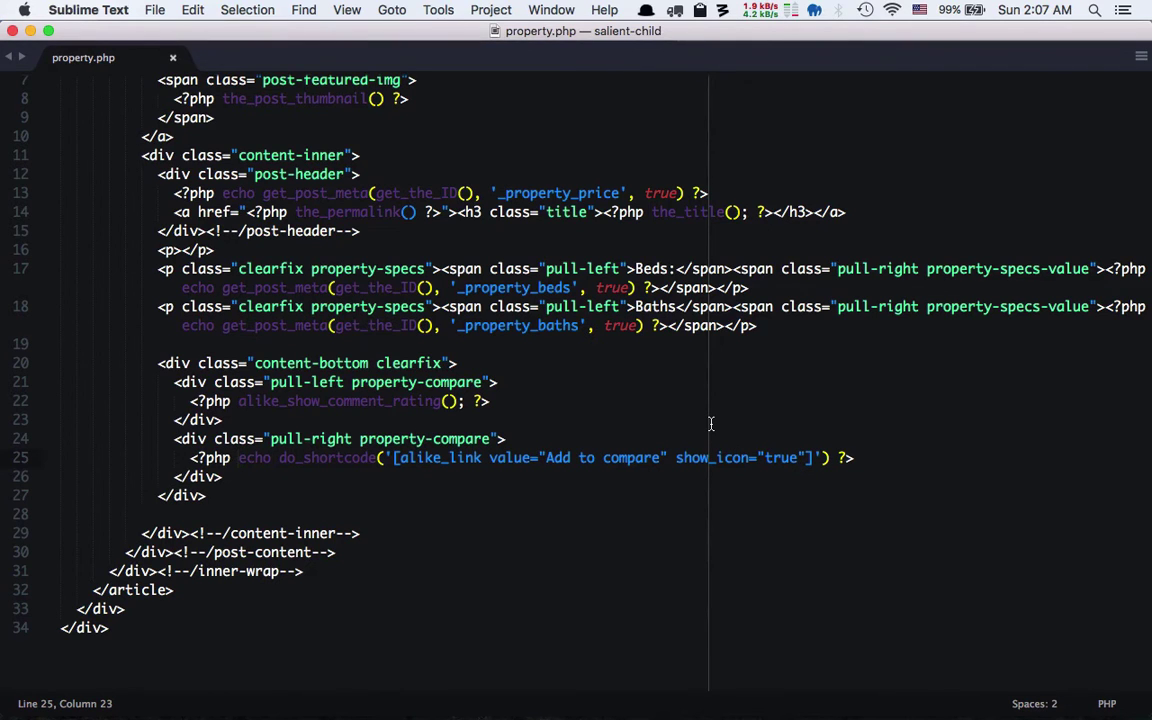
key(super+Tab)
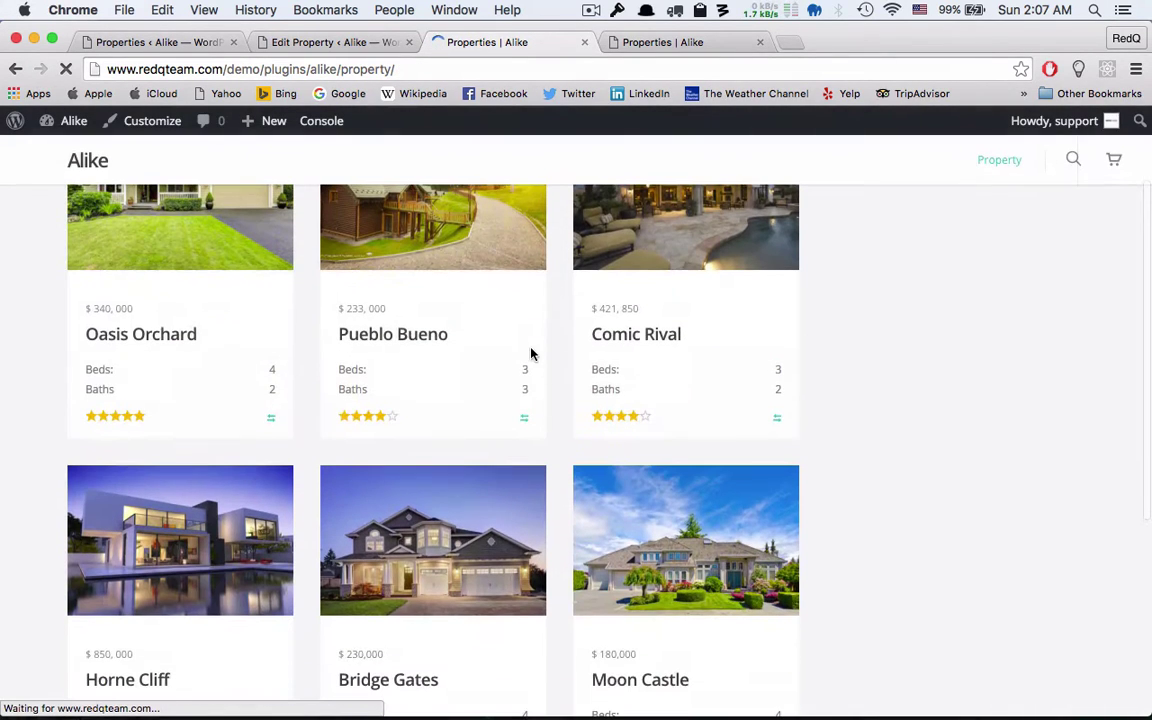
Add Pueblo Bueno and Comic Rival to the comparison from the Property listing.
click(525, 420)
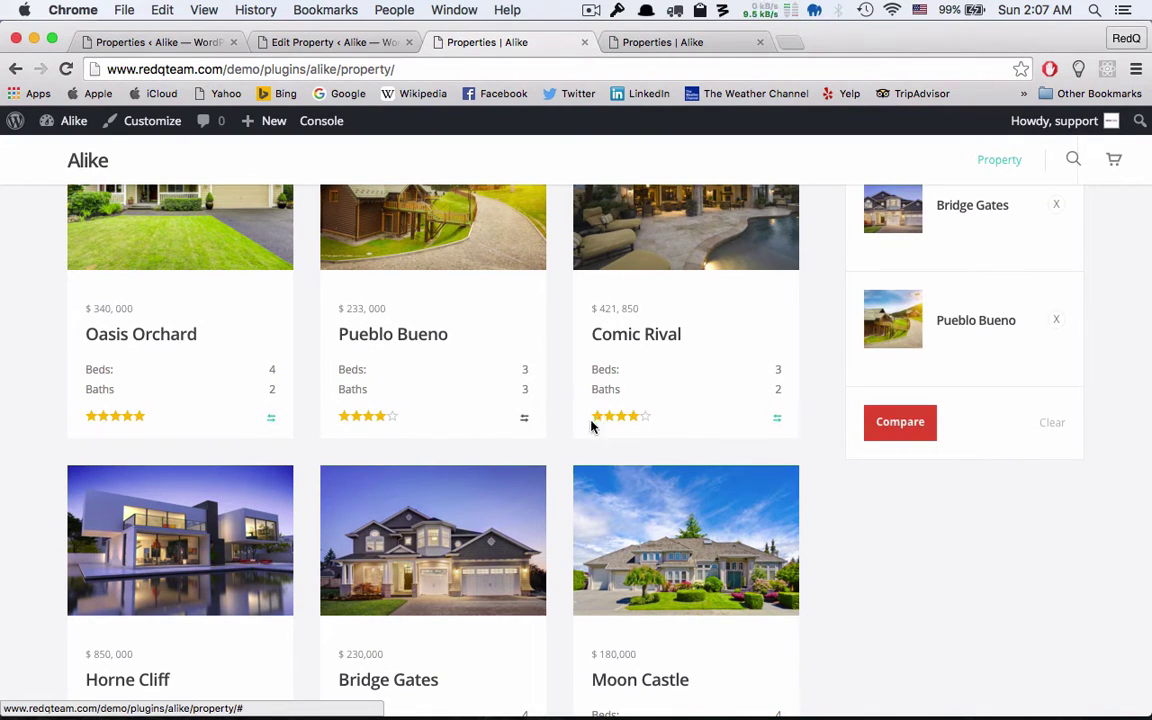
click(778, 420)
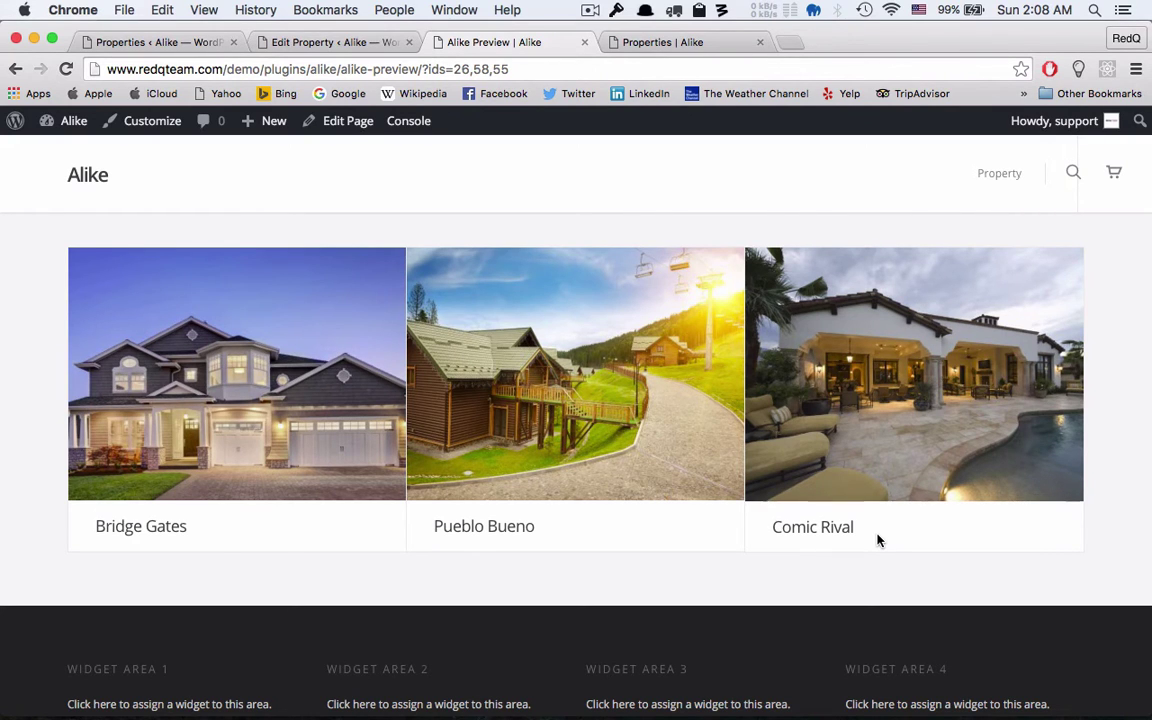
Return to the Bridge Gates property editing page and scroll down.
click(262, 43)
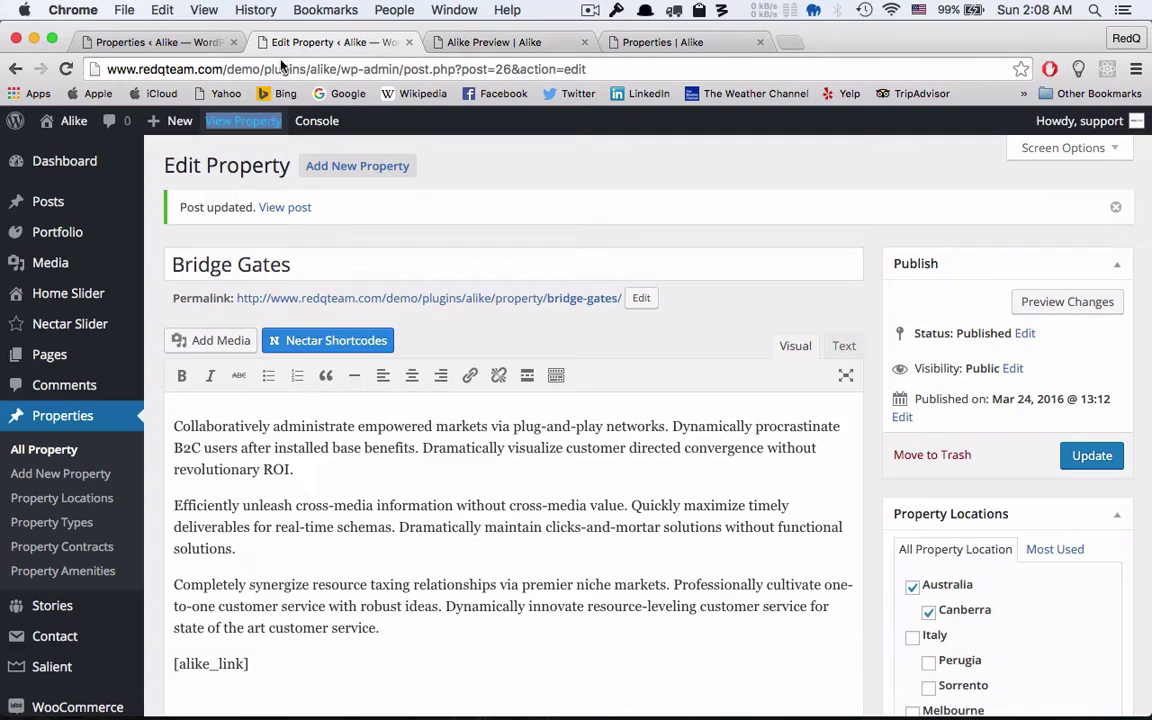
scroll(143, 324, down, 5)
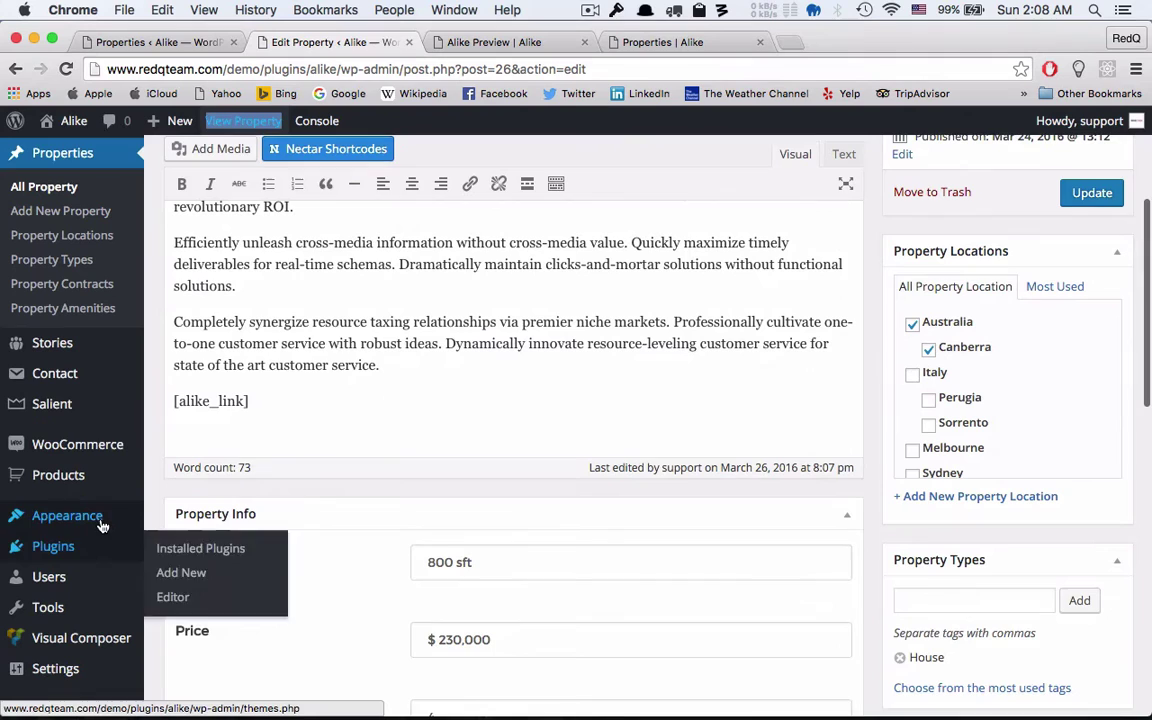
scroll(77, 630, down, 3)
Check the Alike Settings table skins and 400×300 thumbnail size, then go to the main Alike page.
mouse_move(92, 580)
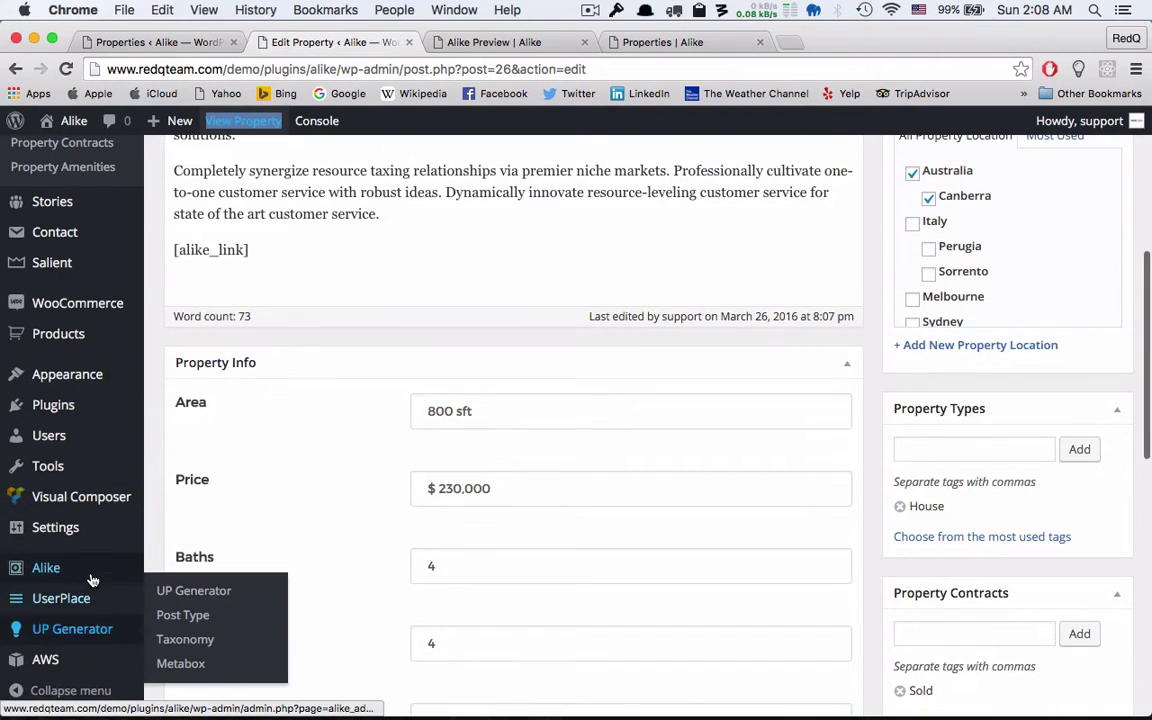
click(164, 596)
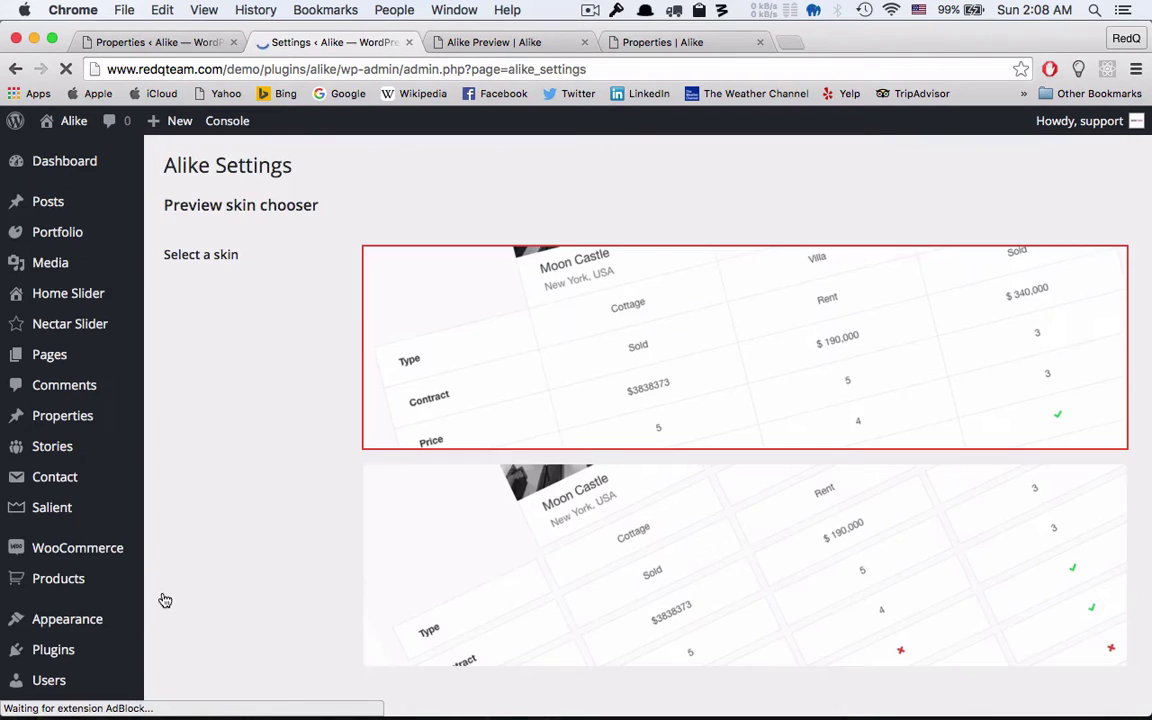
scroll(285, 490, down, 2)
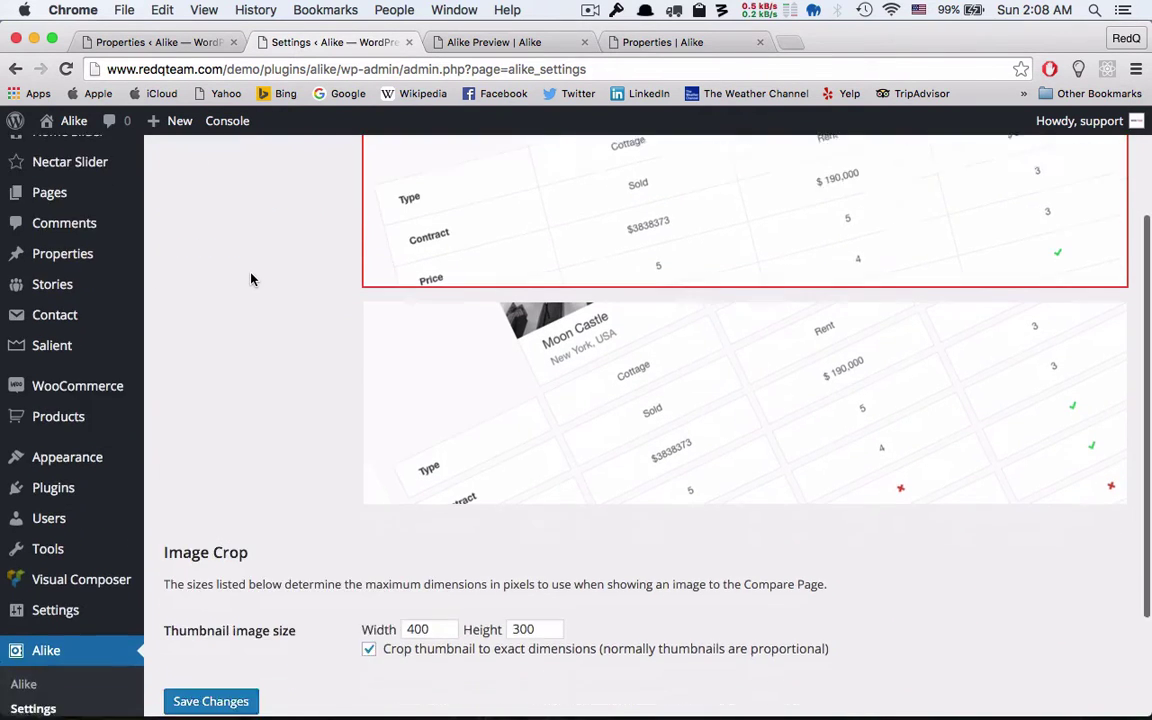
scroll(251, 279, down, 2)
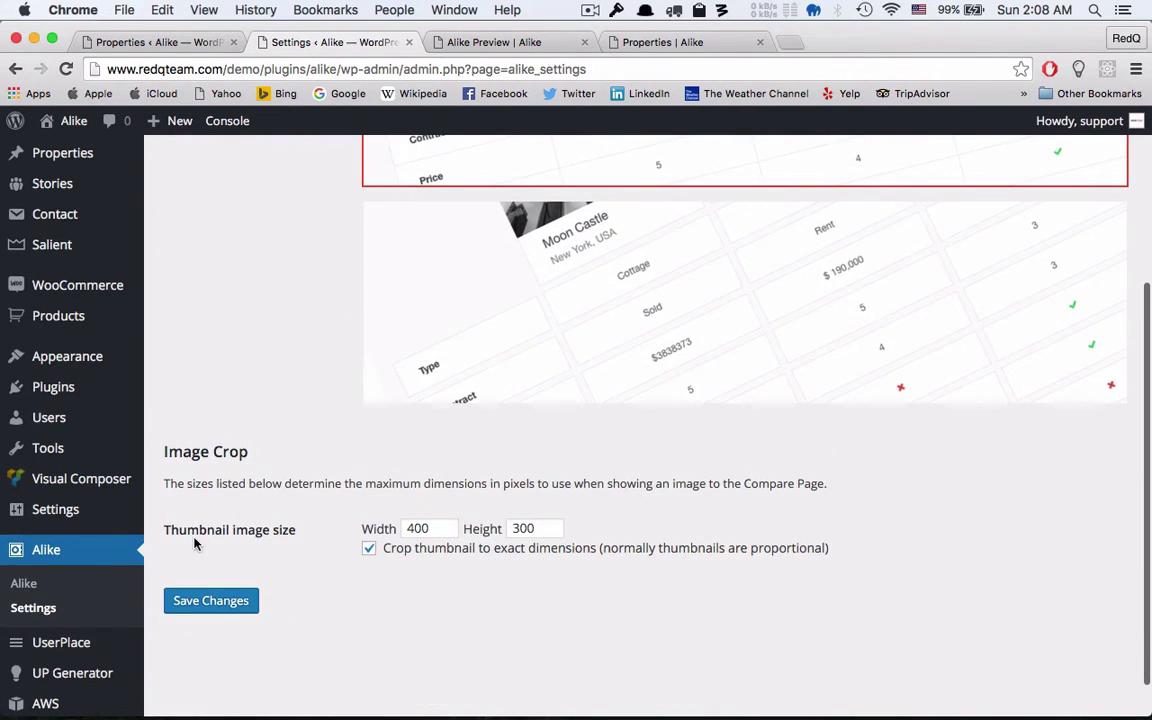
click(52, 581)
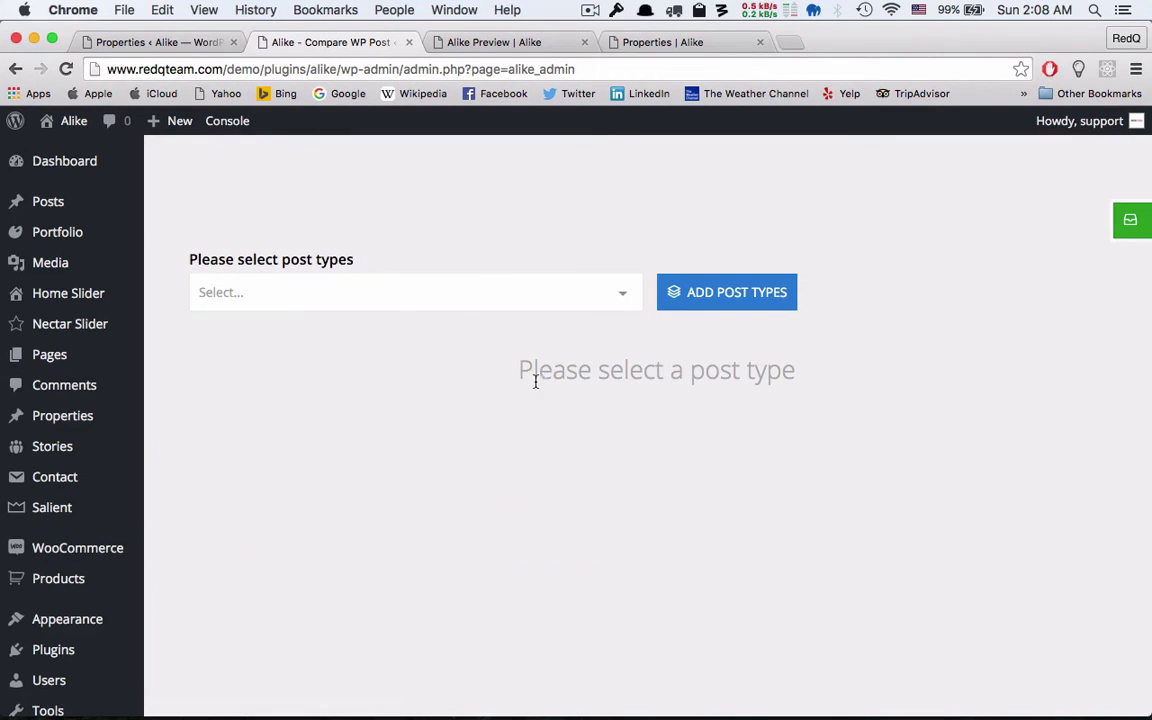
Add the property post type to Alike and expand its Taxonomies and Meta field groups.
click(622, 297)
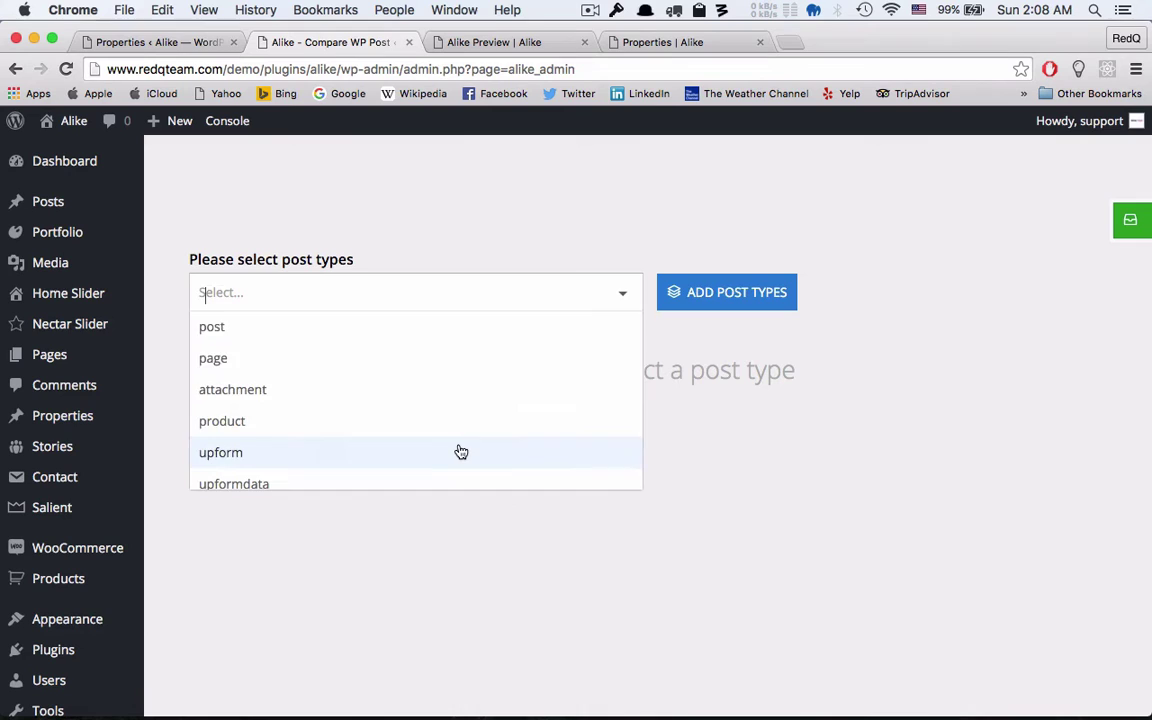
scroll(458, 450, down, 2)
click(430, 452)
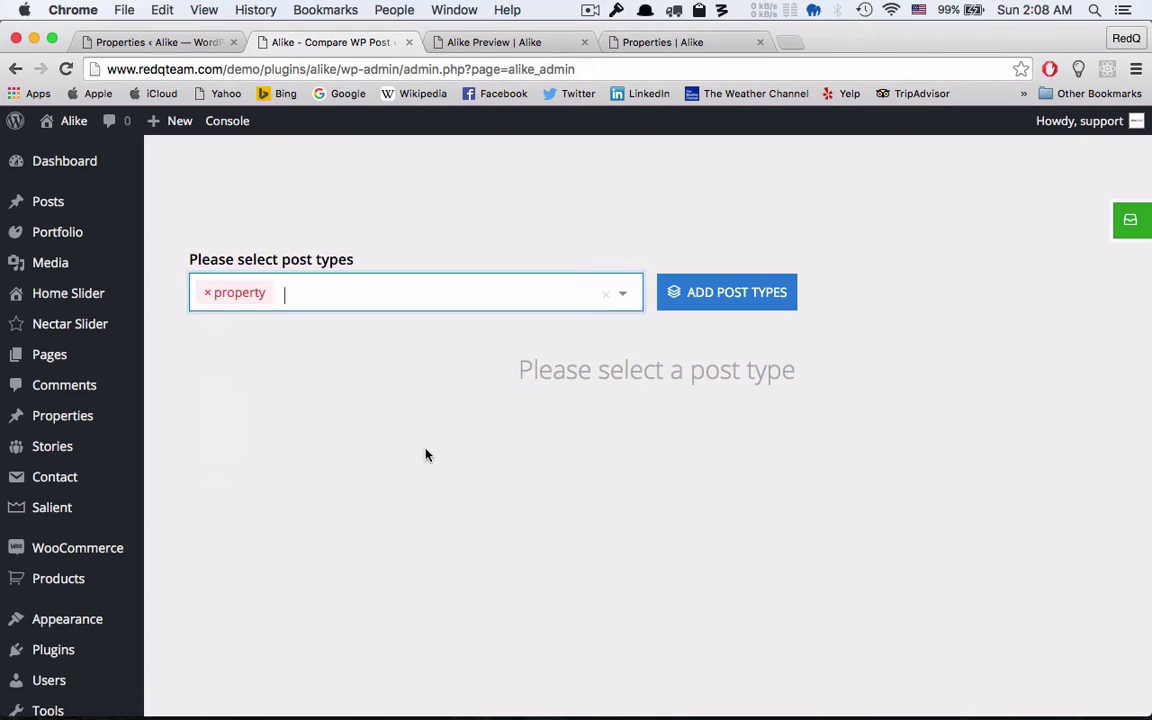
click(716, 304)
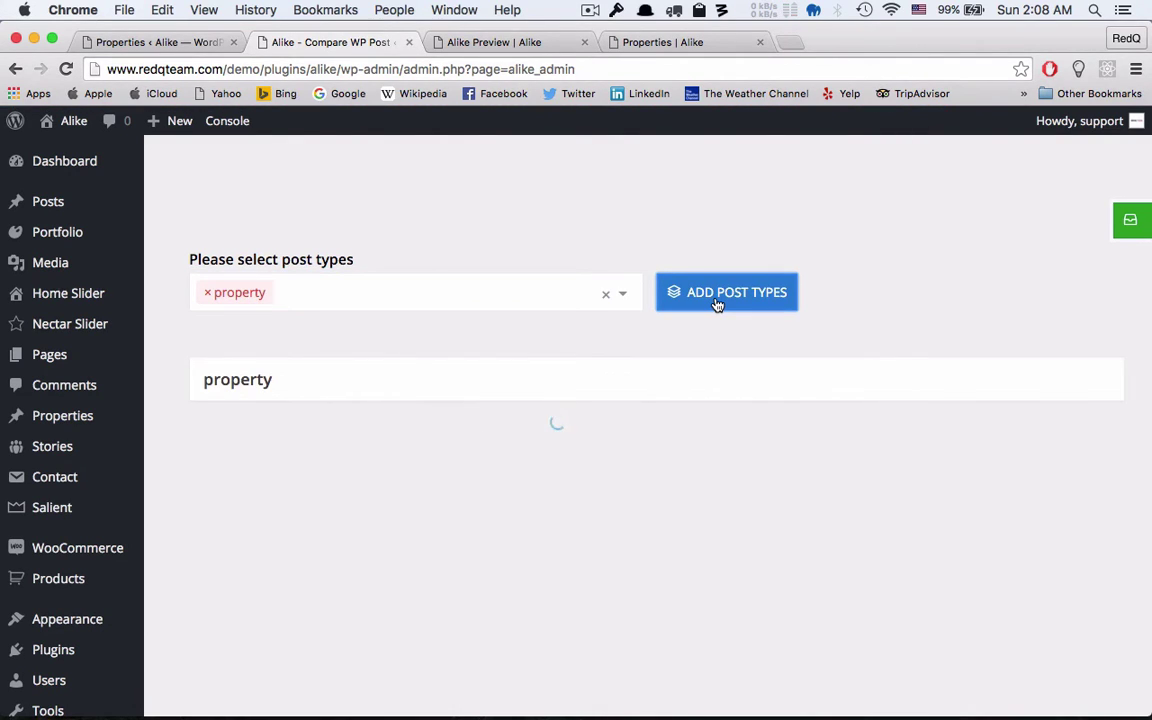
click(505, 389)
scroll(501, 388, down, 2)
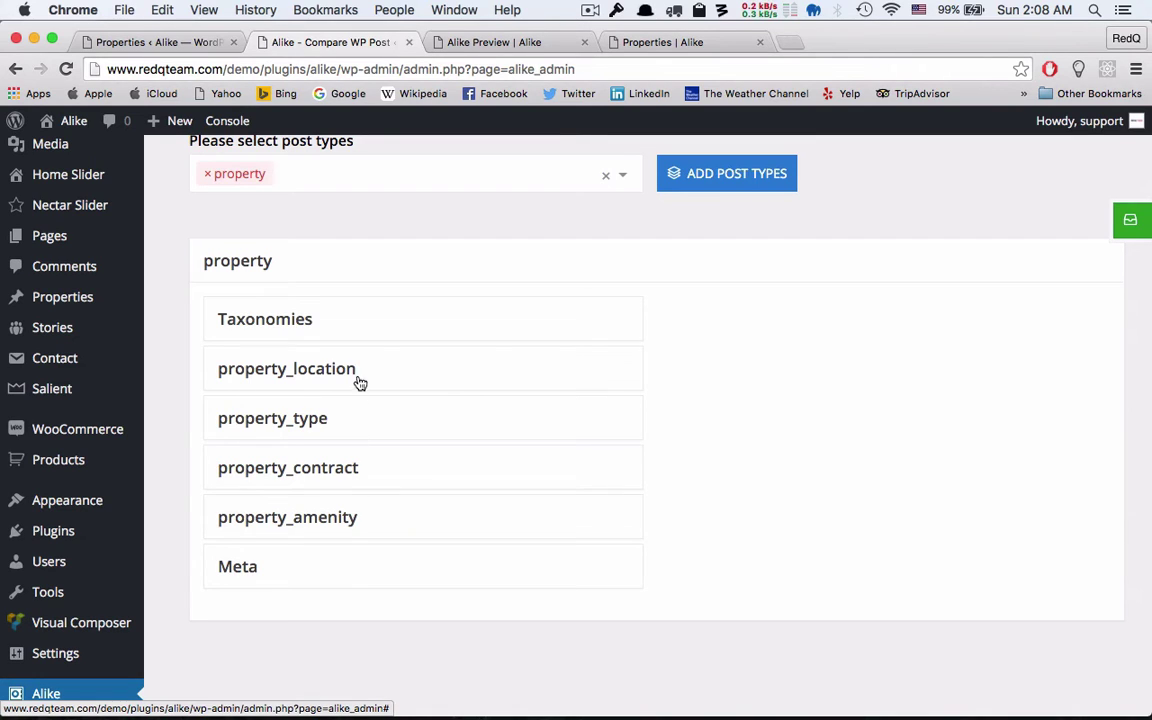
Tick the property_location, property_type and property_contract taxonomies as comparison fields.
click(367, 338)
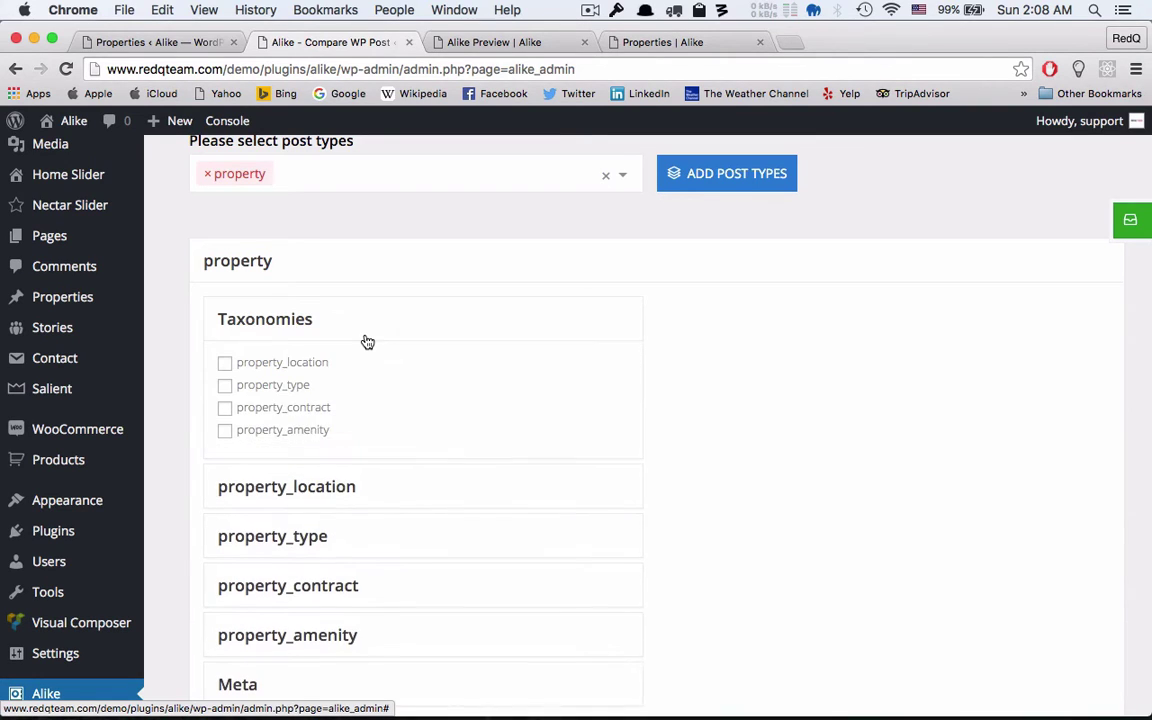
click(269, 368)
scroll(386, 455, down, 2)
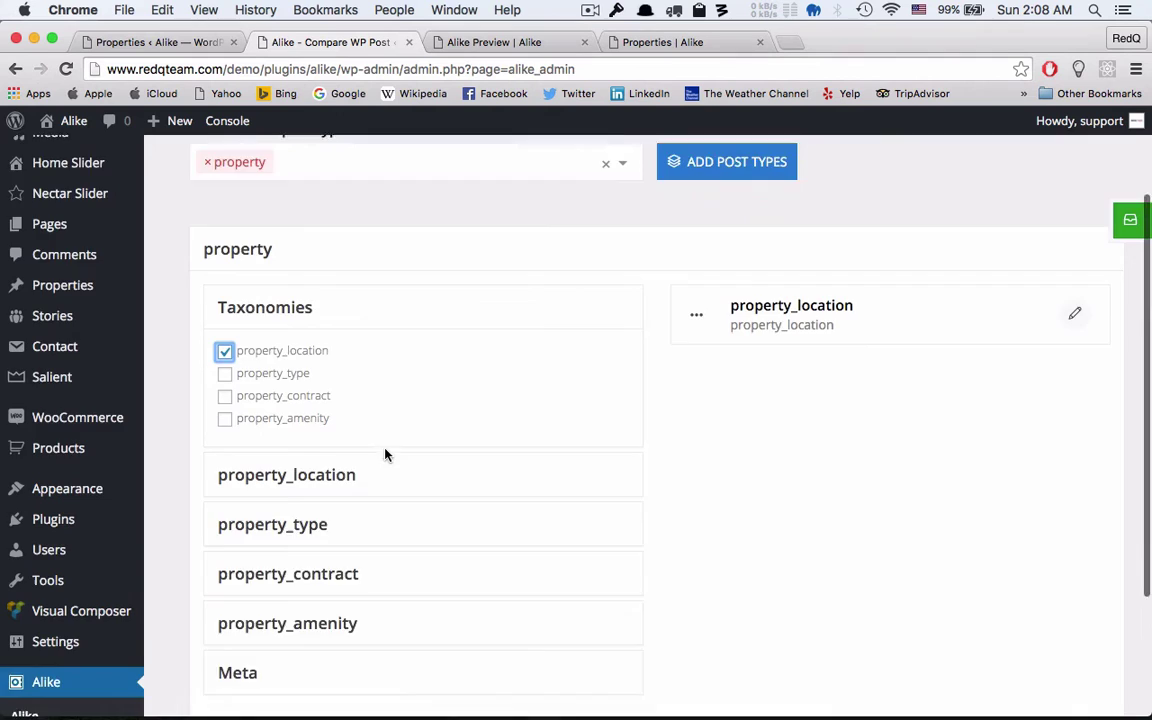
click(295, 585)
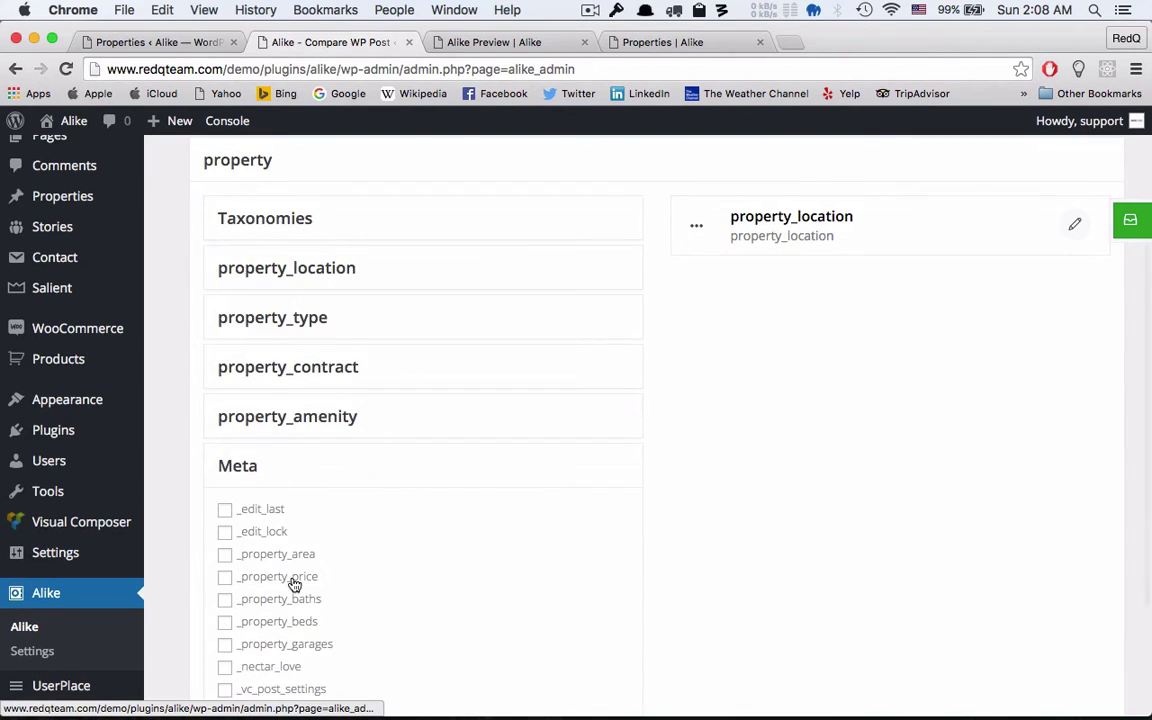
scroll(296, 584, down, 2)
scroll(311, 510, up, 2)
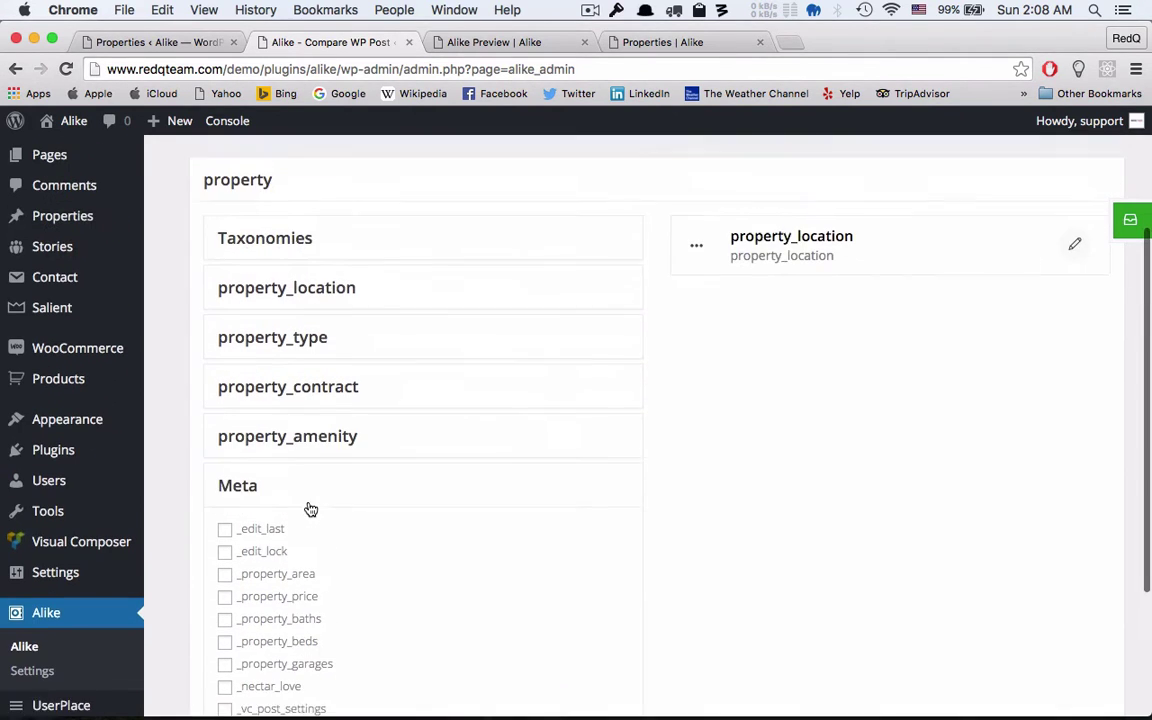
click(303, 241)
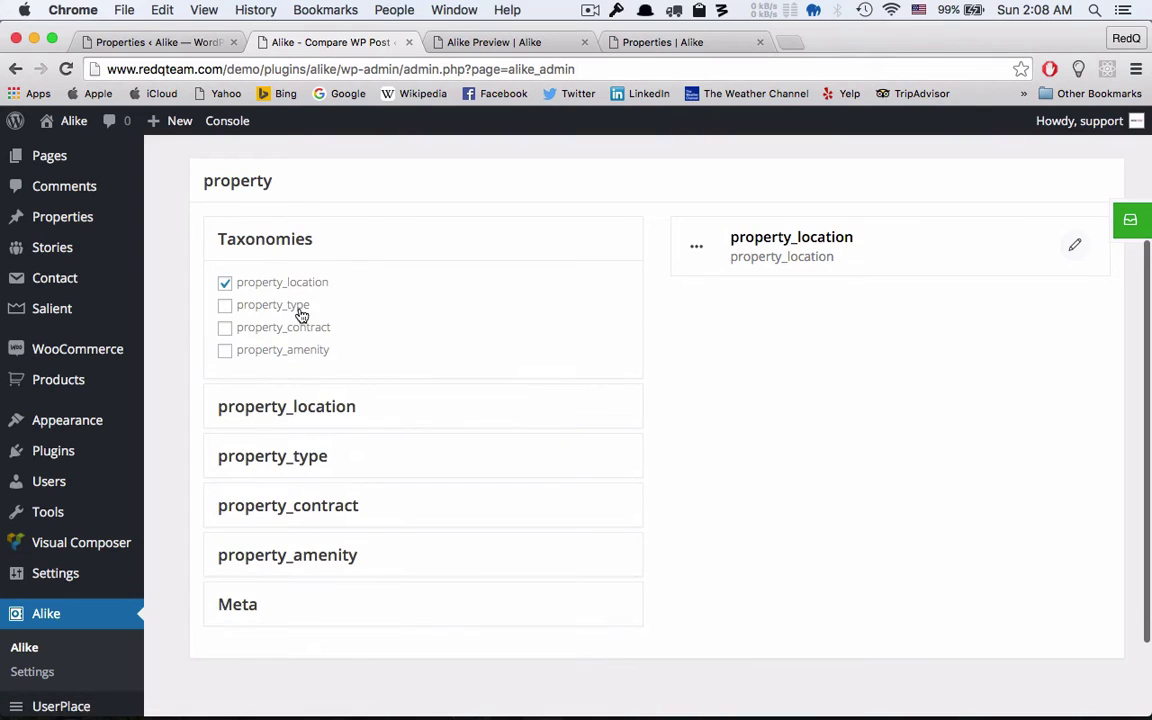
click(302, 305)
click(303, 330)
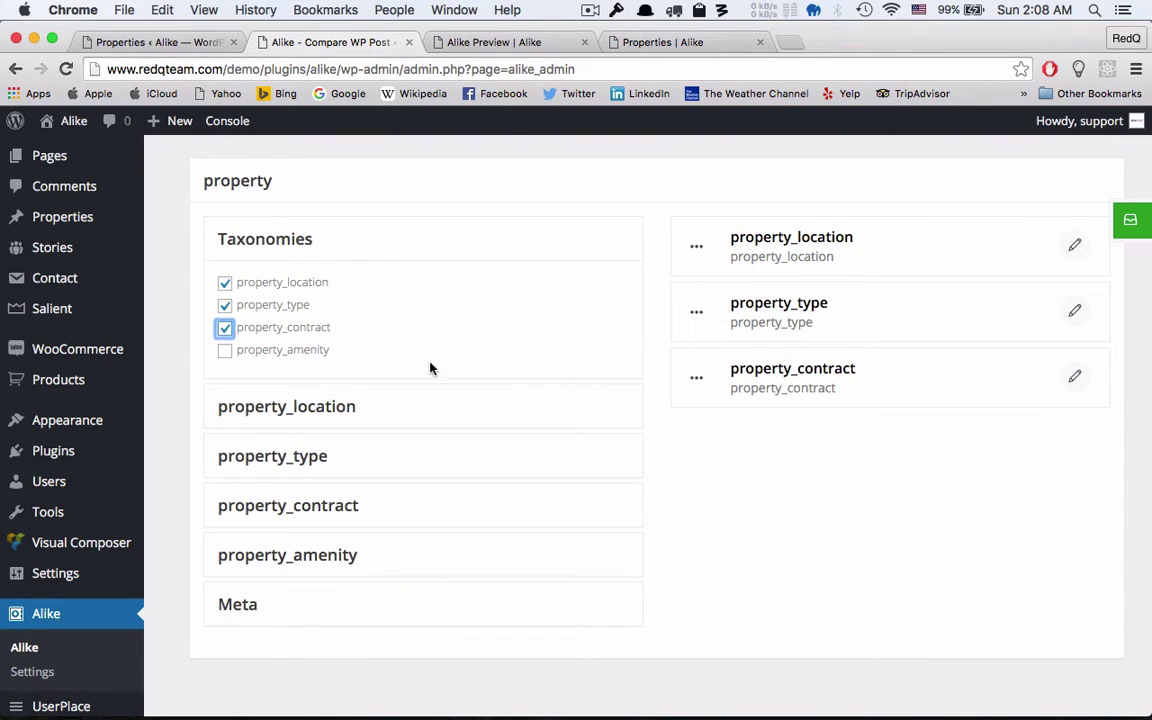
scroll(459, 513, down, 1)
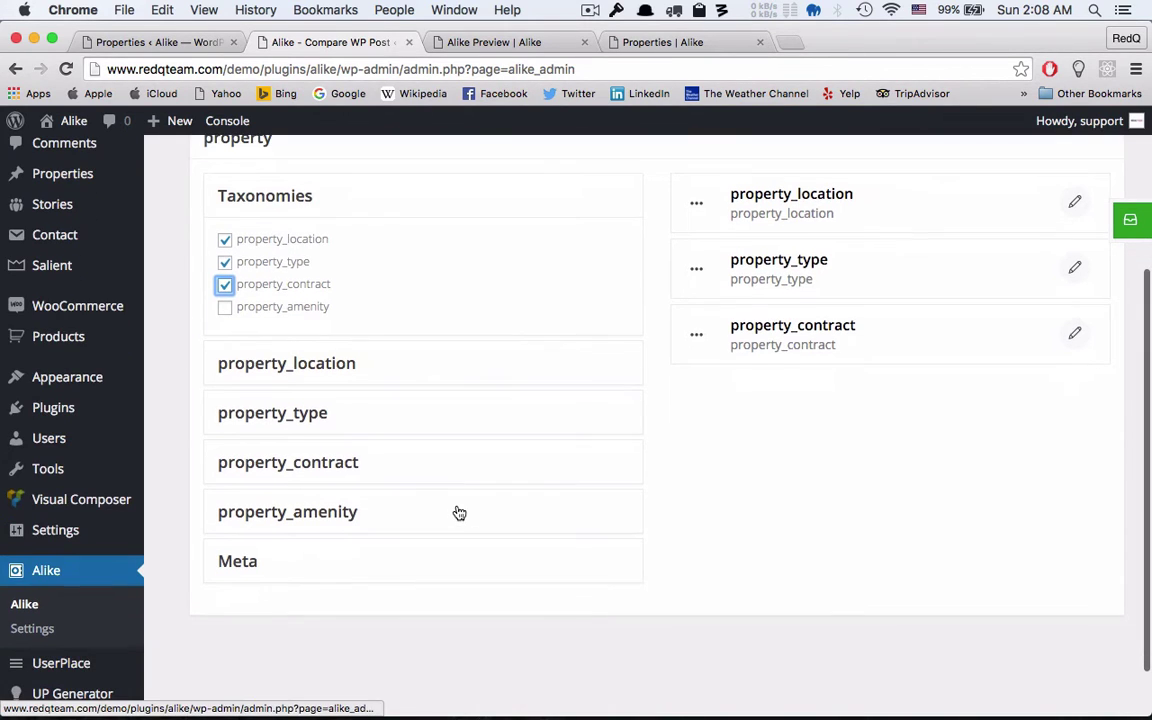
click(278, 572)
scroll(280, 560, down, 1)
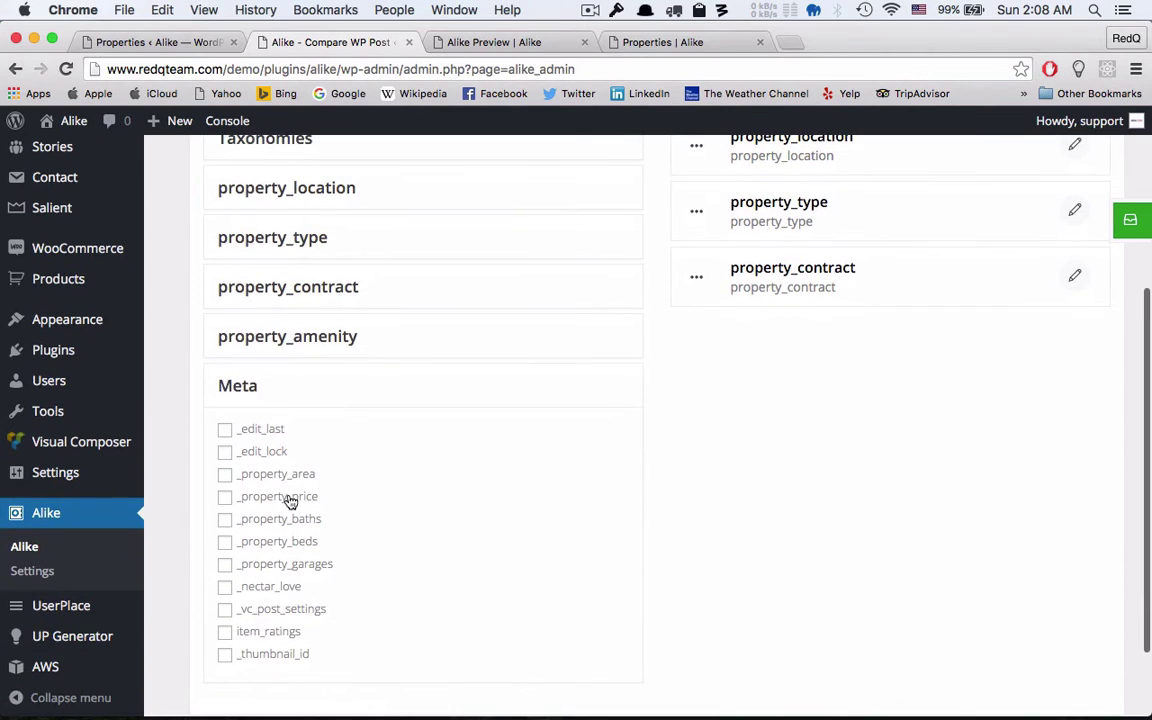
Tick the price, area, baths, beds, garages and item_ratings meta fields.
click(289, 499)
click(281, 482)
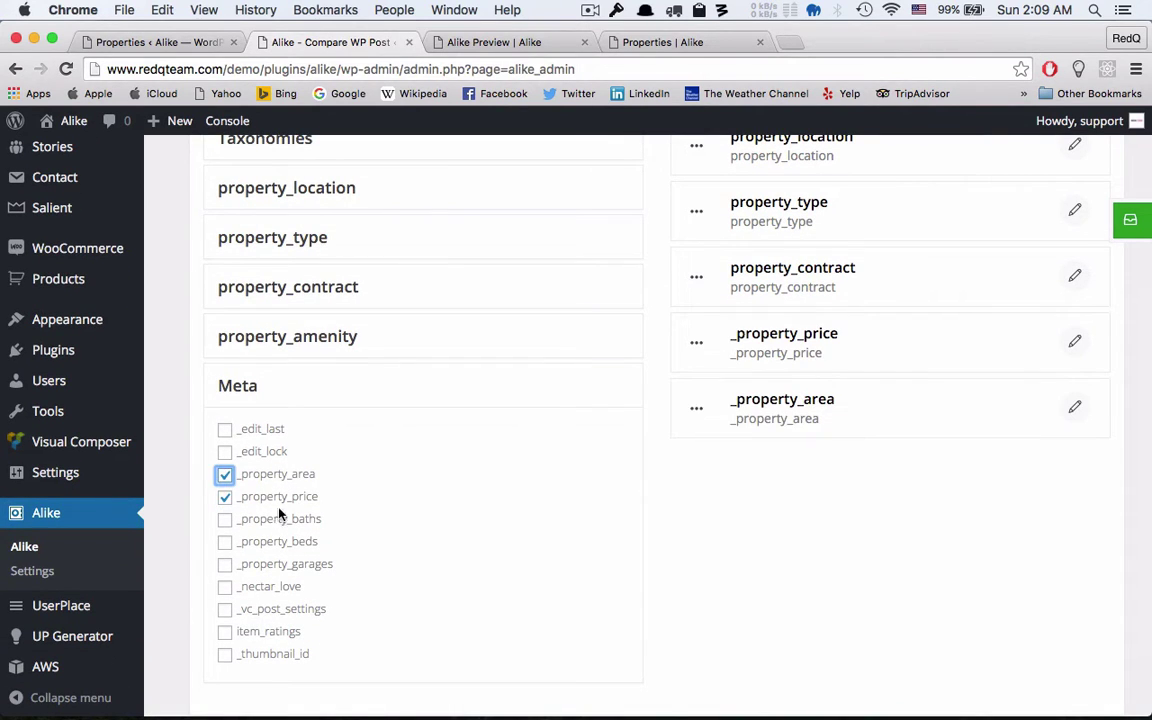
click(281, 519)
click(280, 544)
click(281, 566)
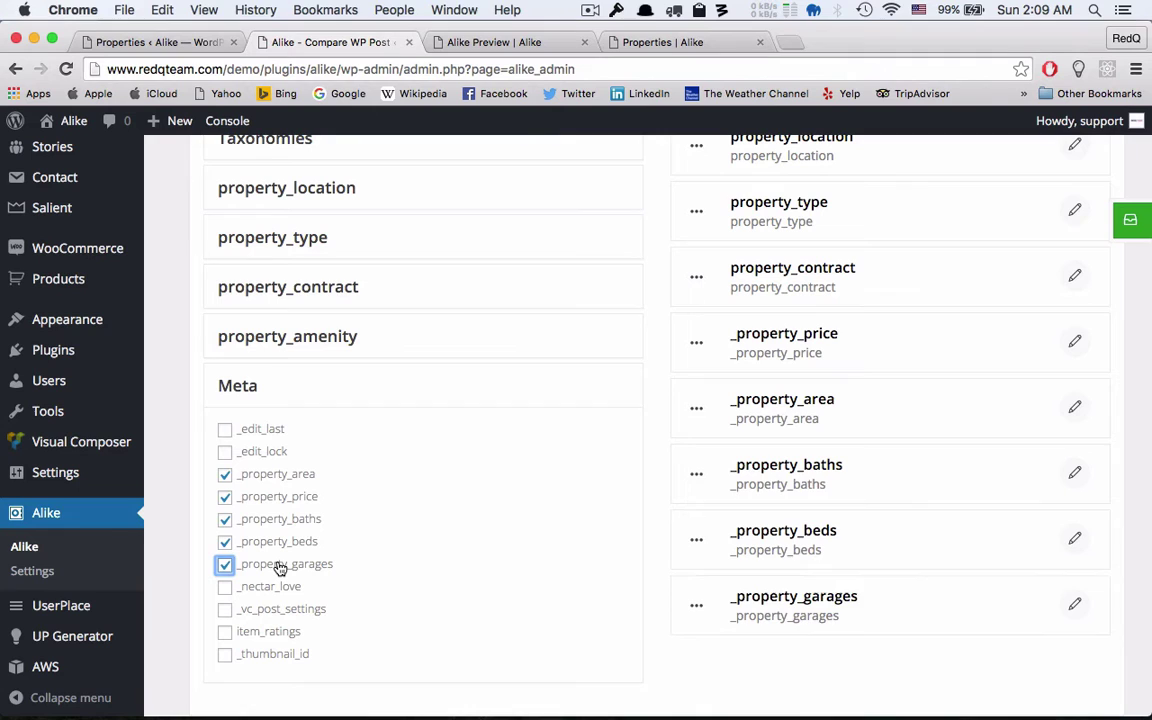
click(290, 634)
Tick all ten amenities, from Air conditioning to WiFi, save the fields, and open the preview.
scroll(508, 572, up, 1)
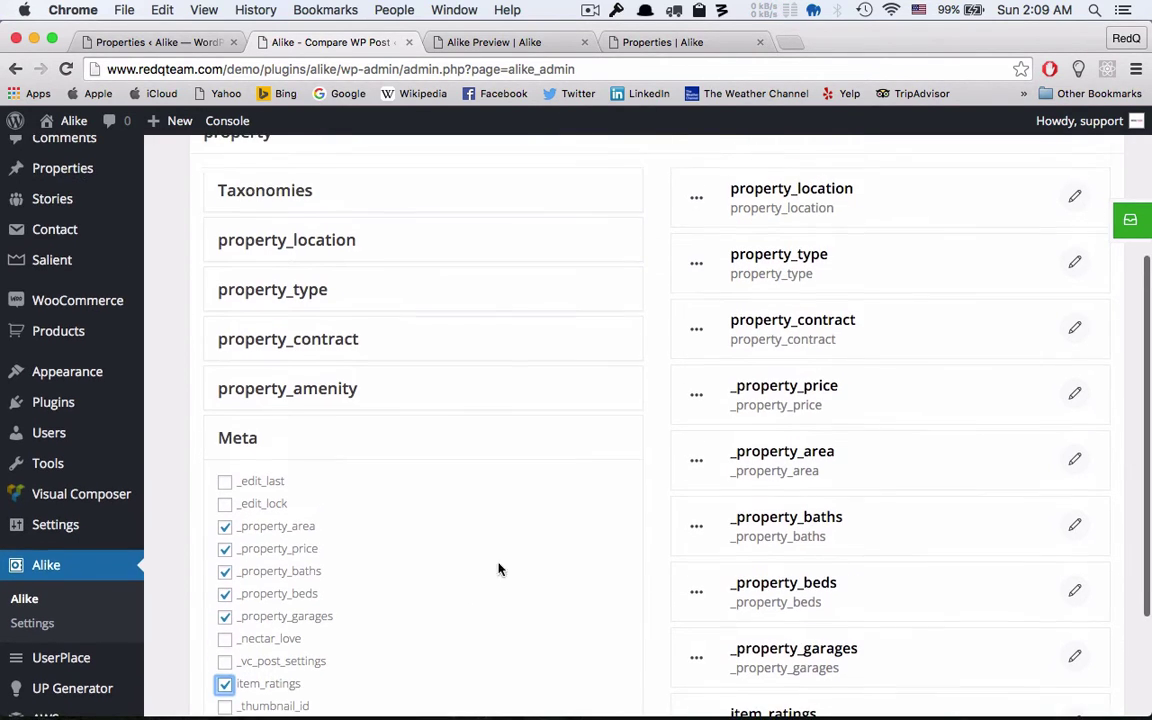
click(320, 386)
scroll(320, 386, down, 1)
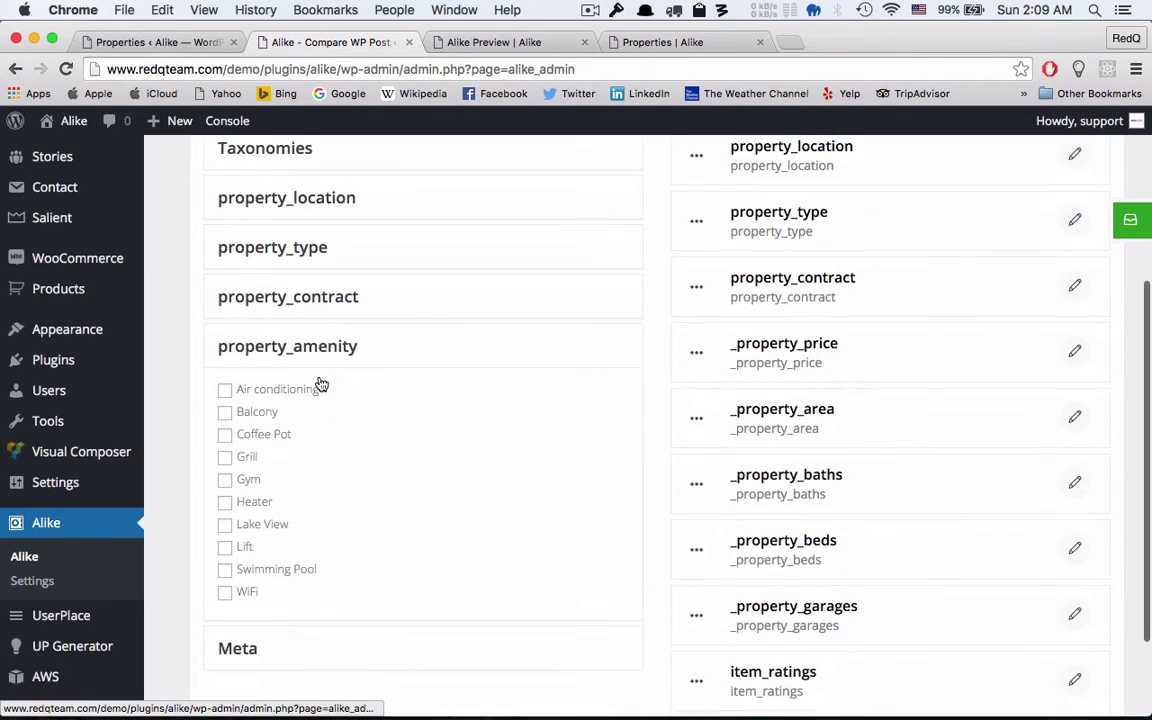
click(290, 383)
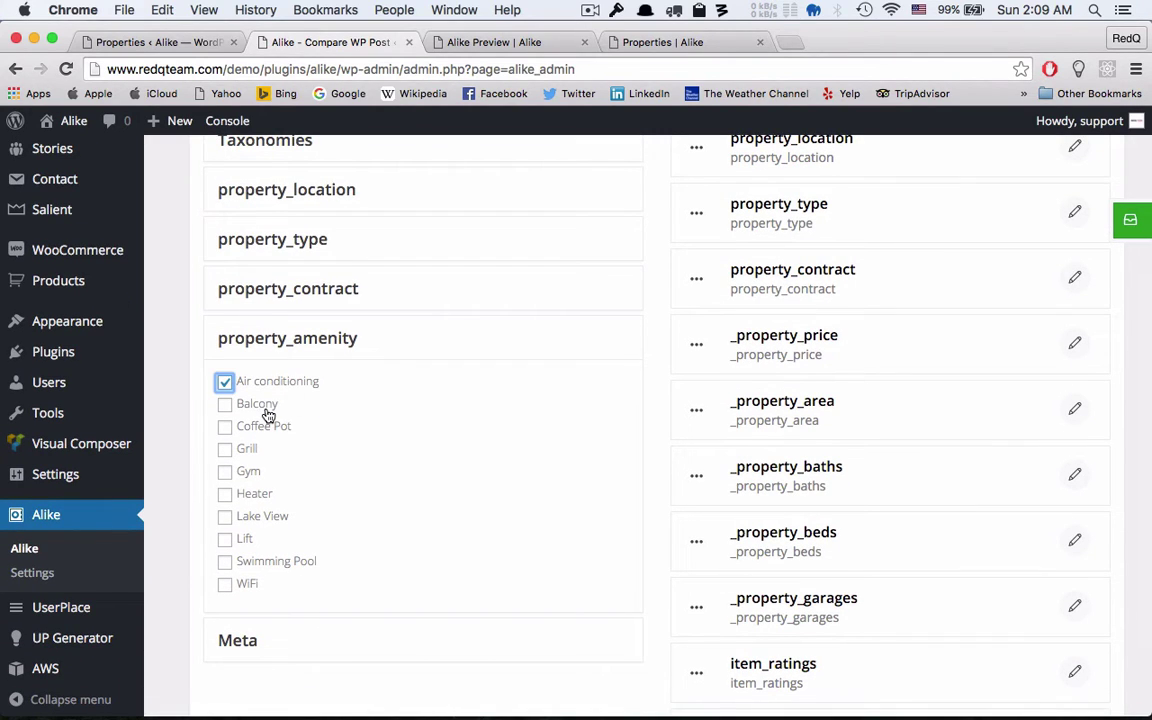
click(262, 405)
click(268, 427)
click(252, 450)
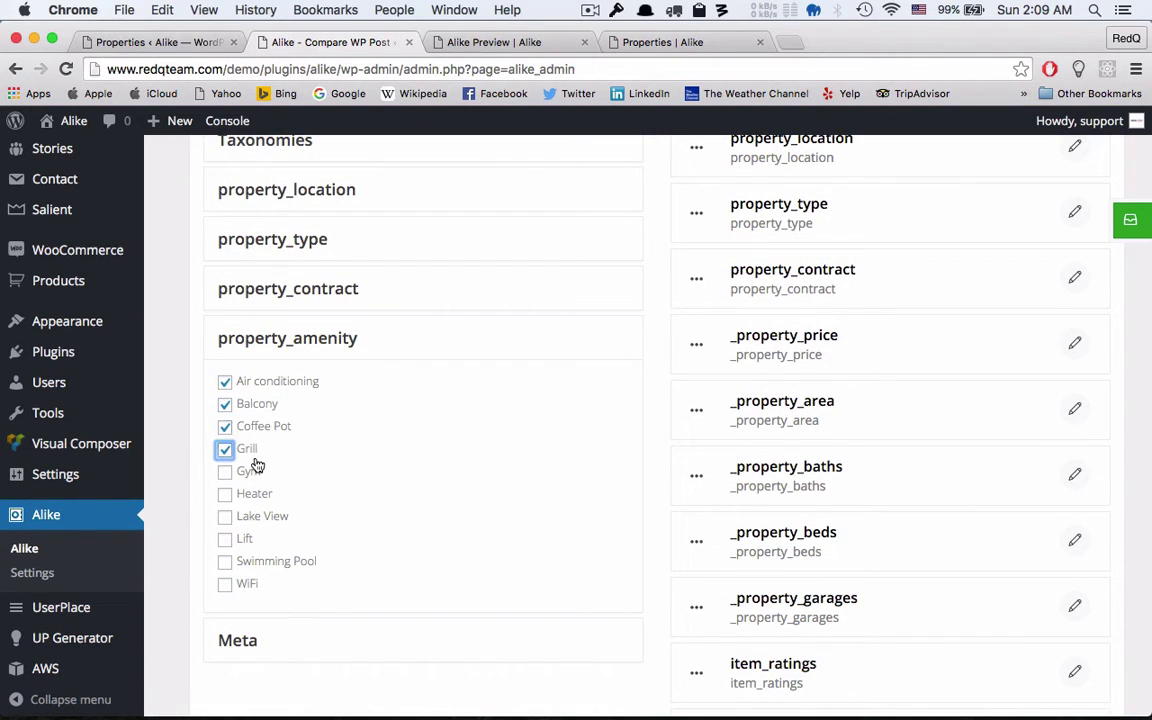
click(254, 472)
click(254, 494)
click(258, 518)
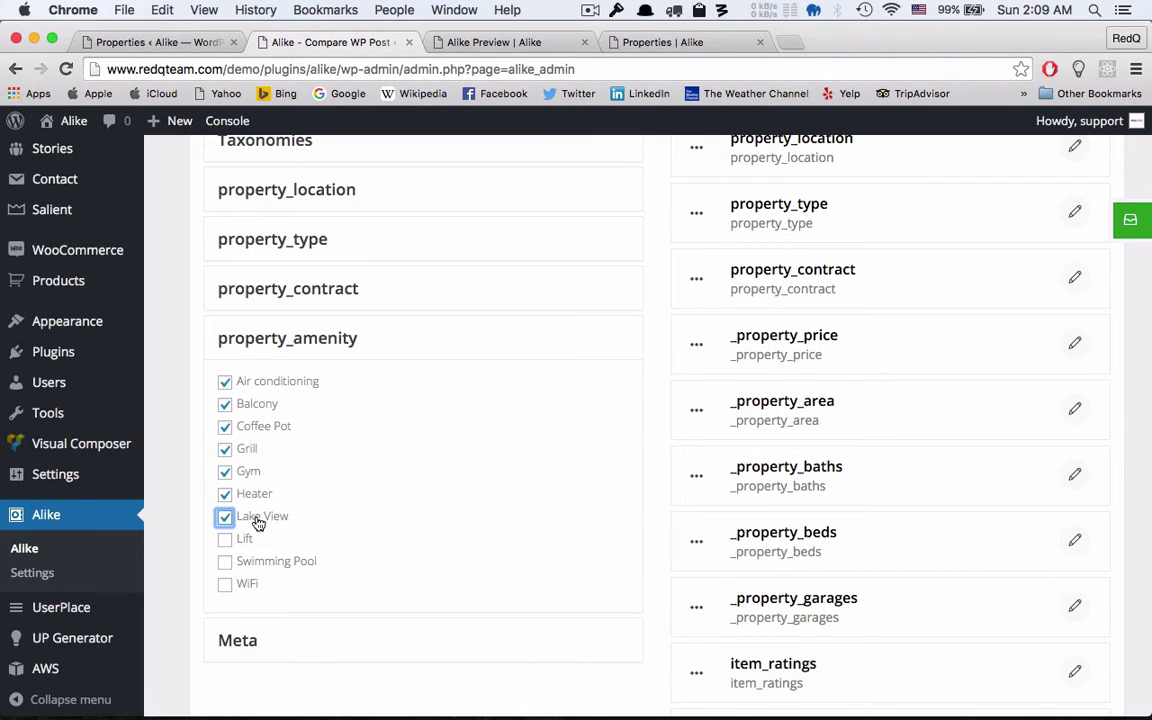
click(252, 540)
click(256, 563)
click(252, 585)
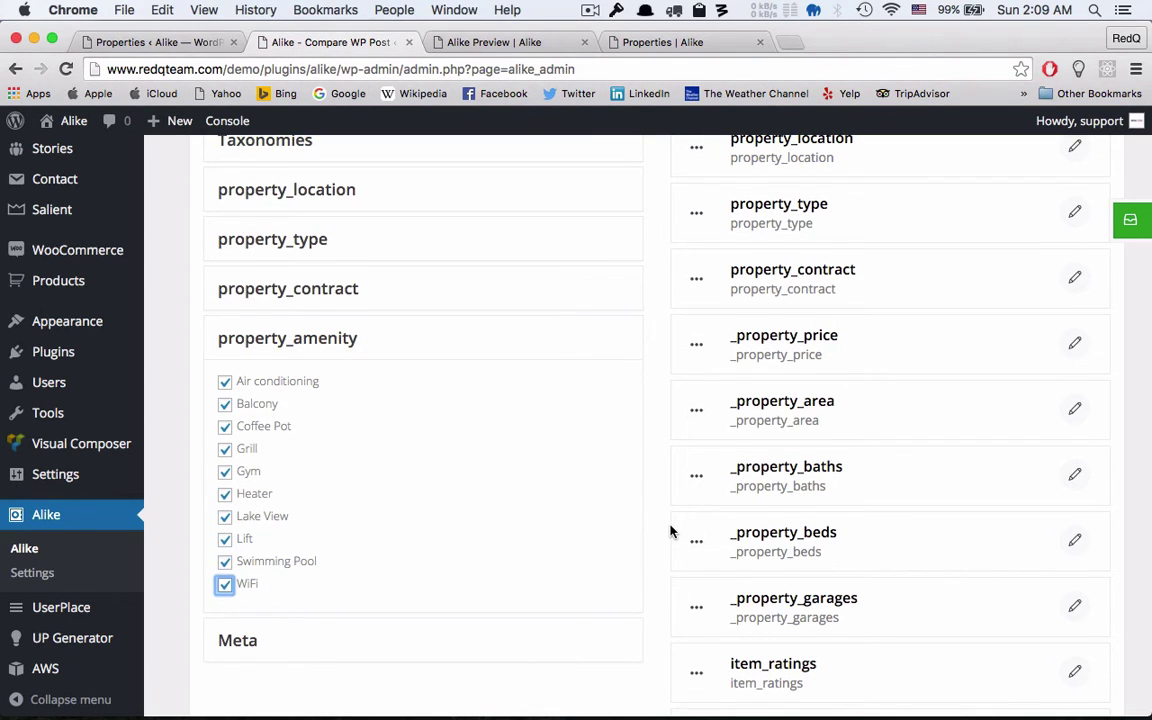
scroll(670, 531, down, 10)
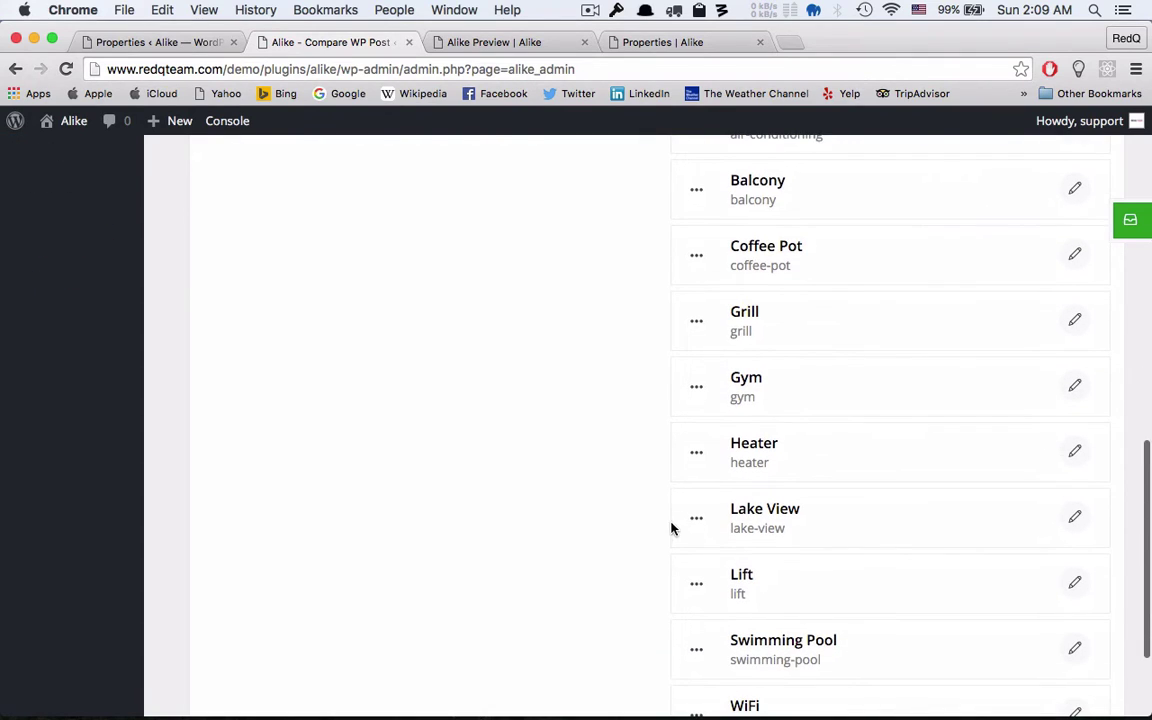
click(1121, 224)
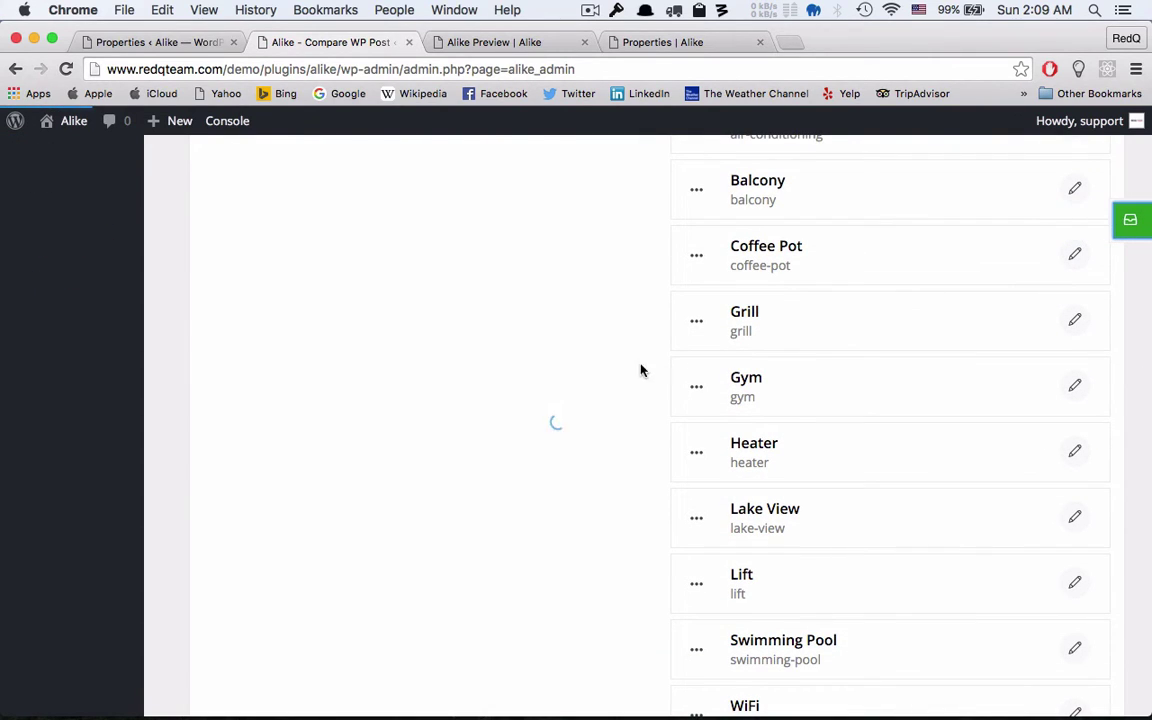
click(517, 44)
Reload the Alike Preview and scroll through the three-property table's new field and amenity rows.
click(66, 69)
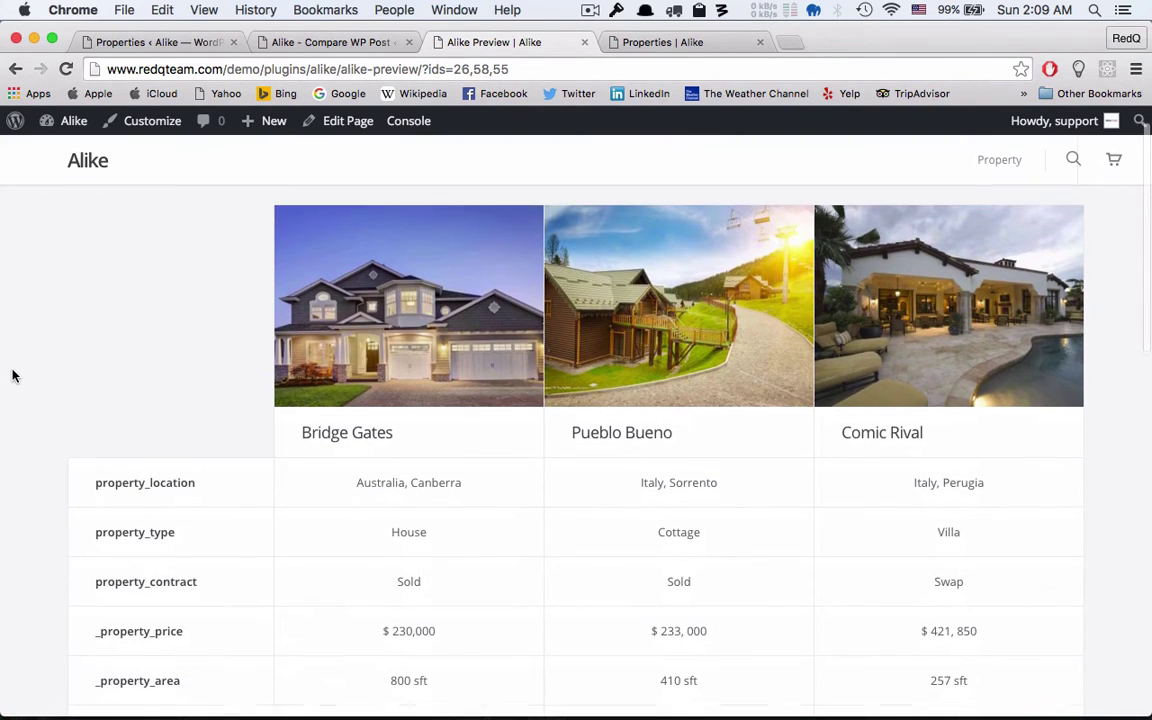
scroll(12, 375, down, 3)
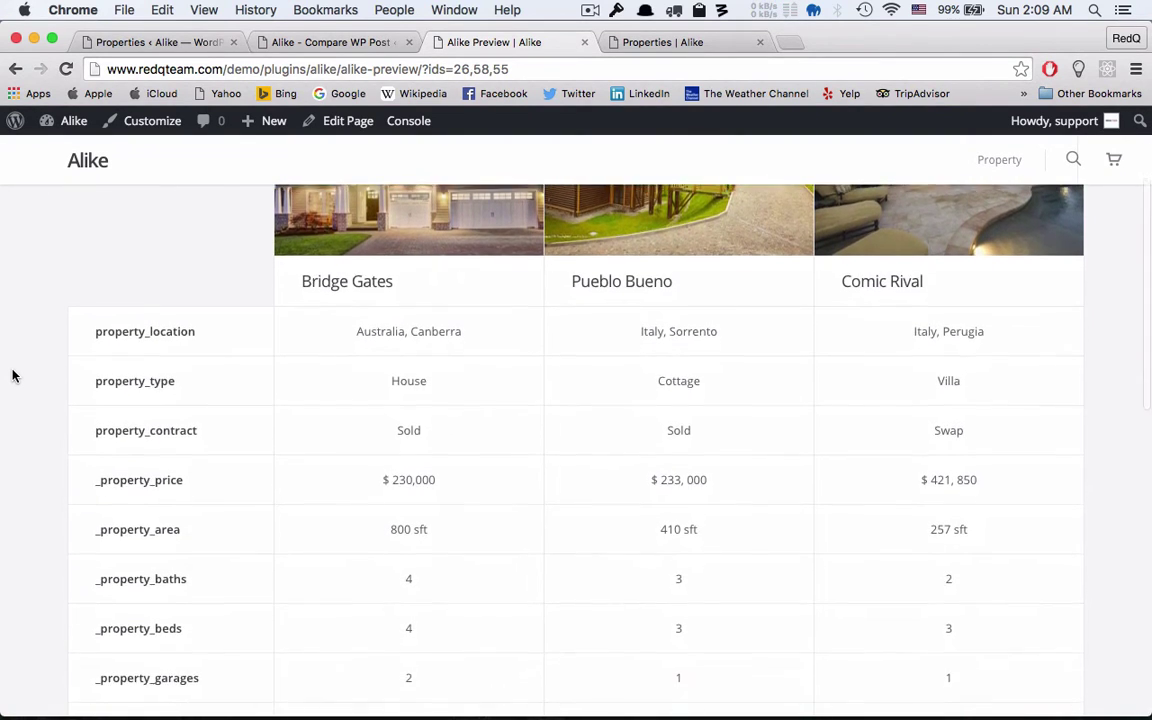
scroll(12, 375, down, 4)
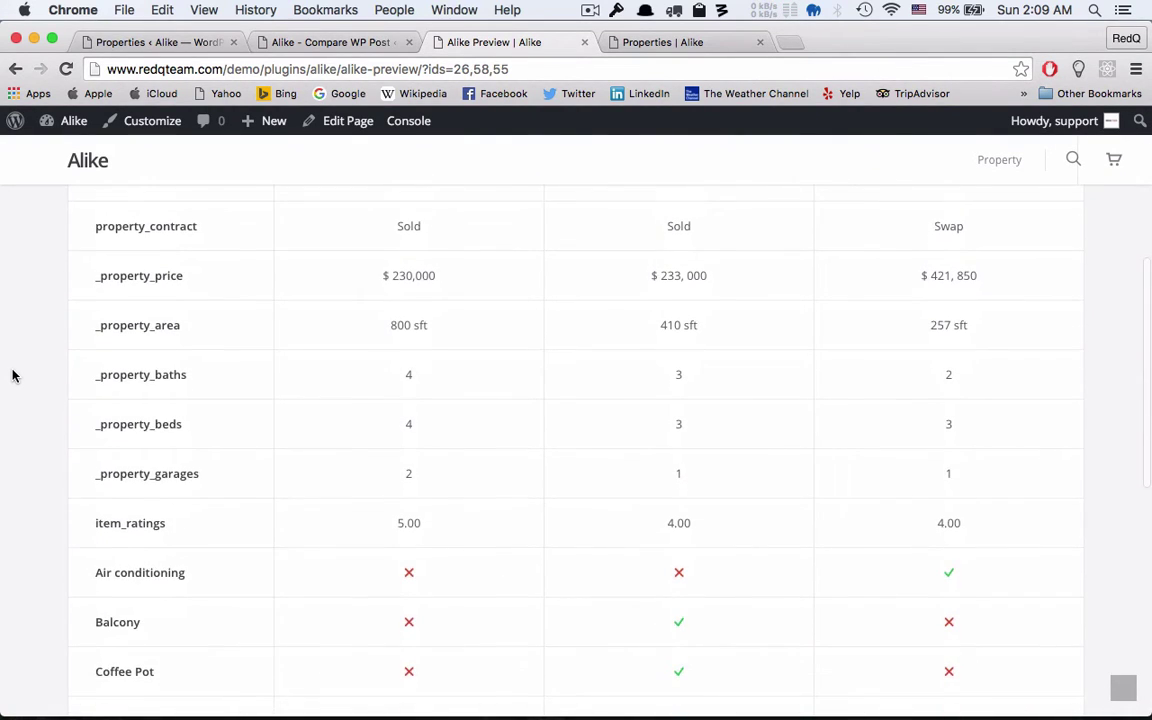
scroll(12, 375, down, 8)
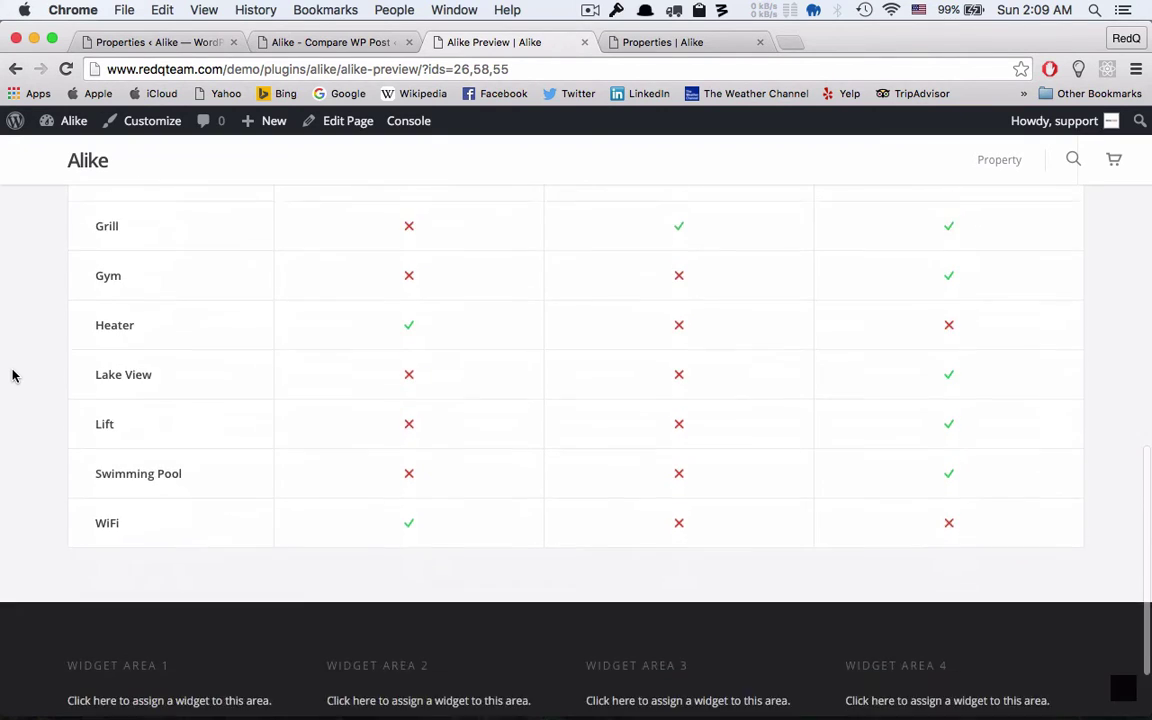
scroll(12, 375, up, 6)
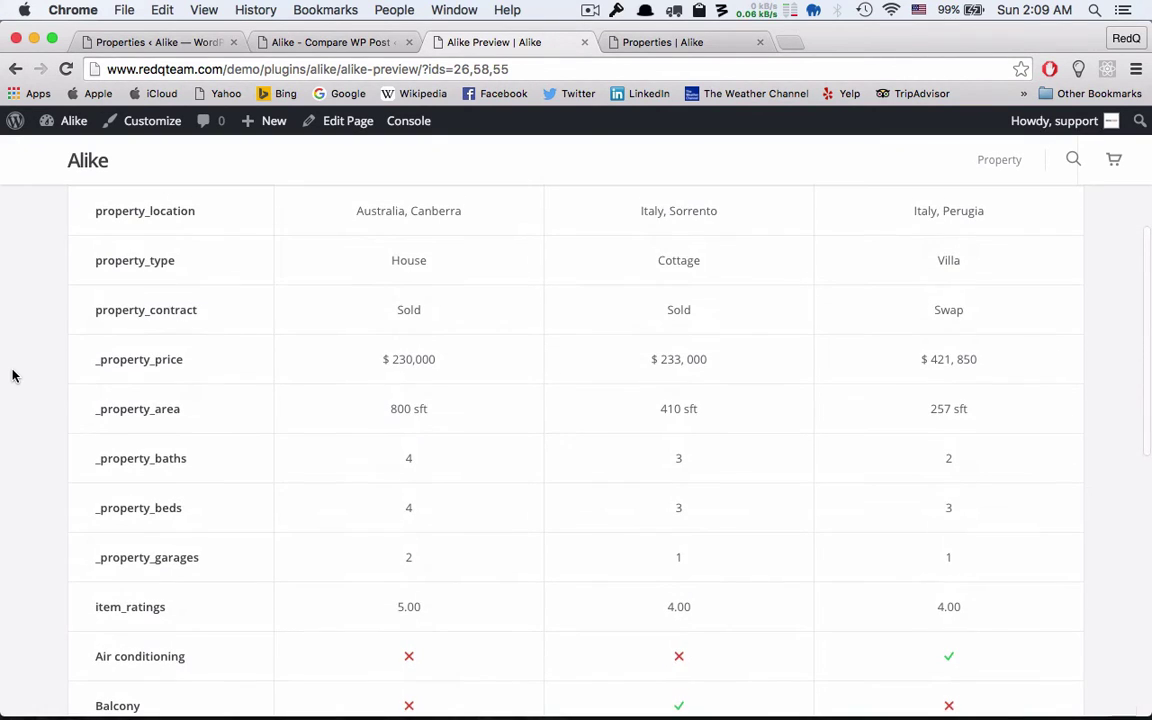
Enable Show on Top for the property_location field.
click(306, 44)
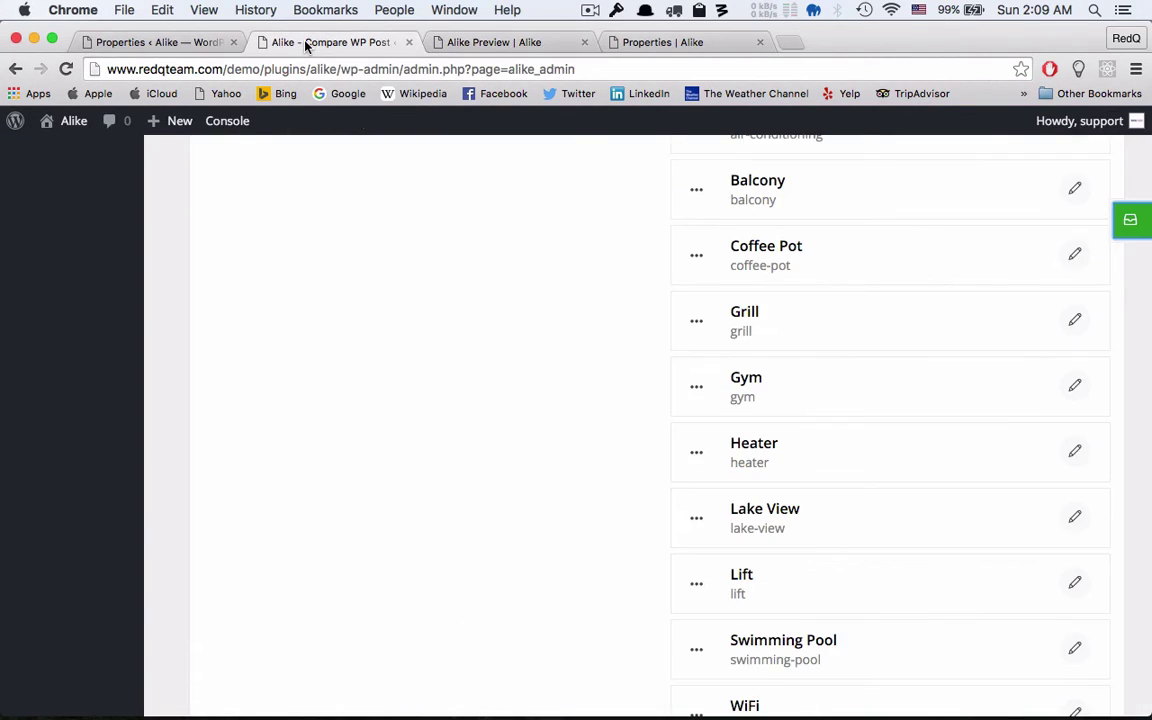
scroll(356, 190, up, 8)
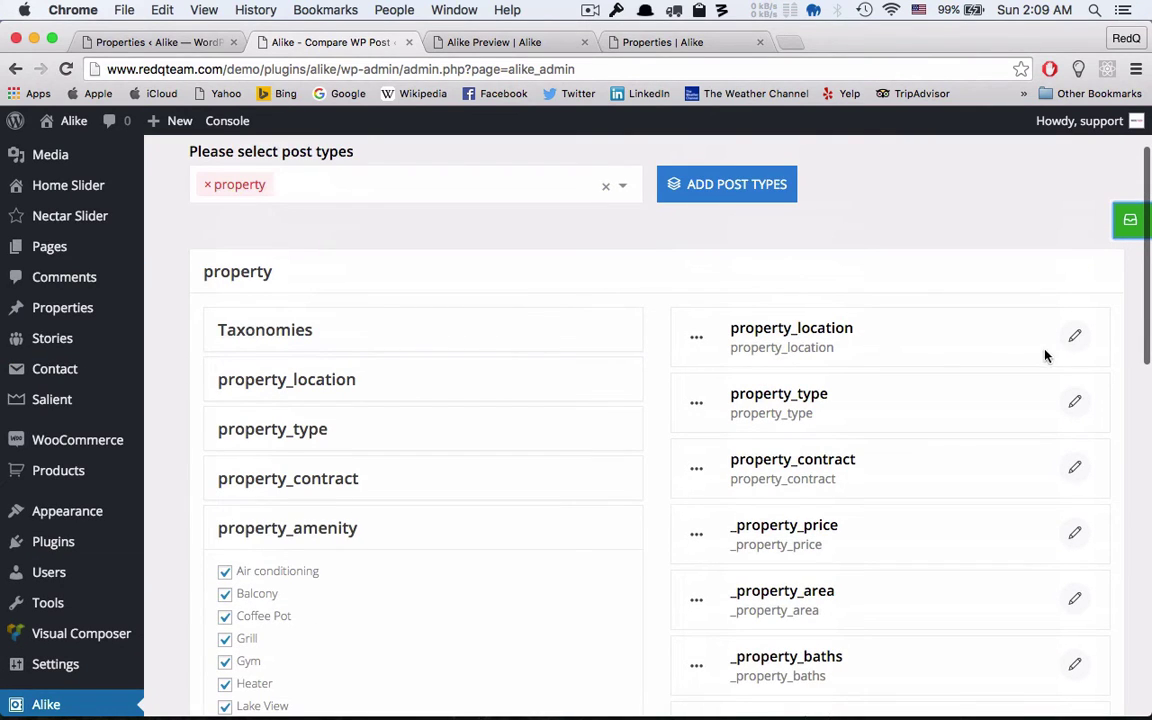
click(1075, 335)
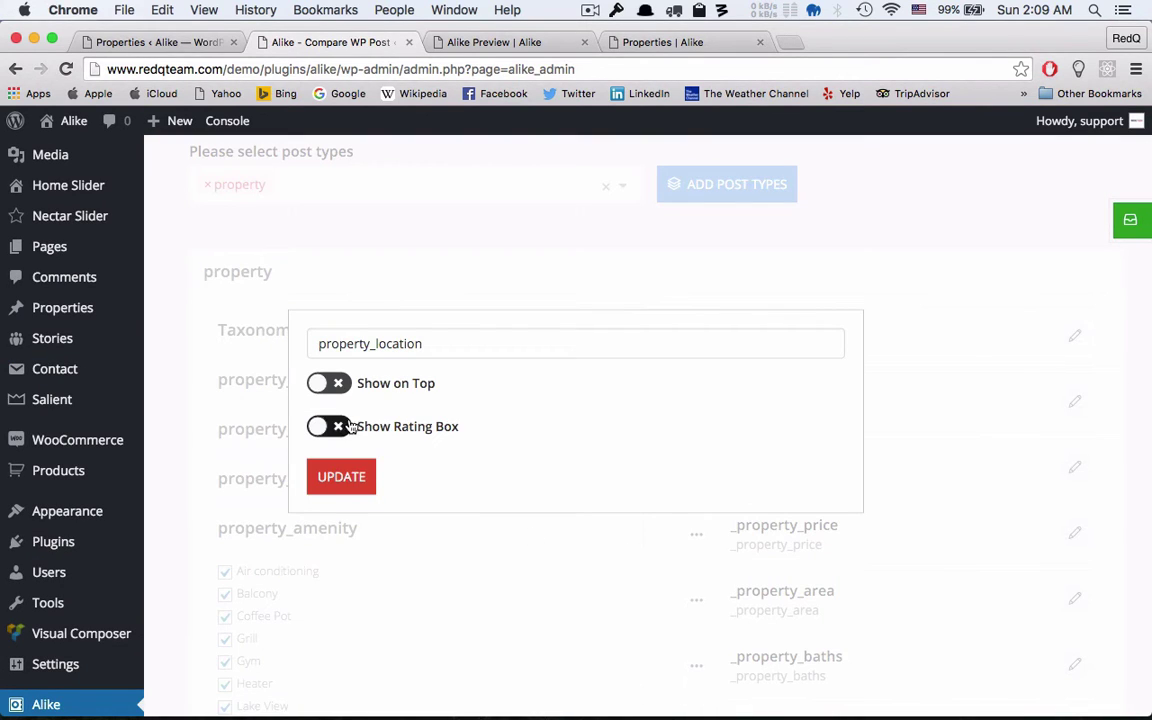
click(338, 384)
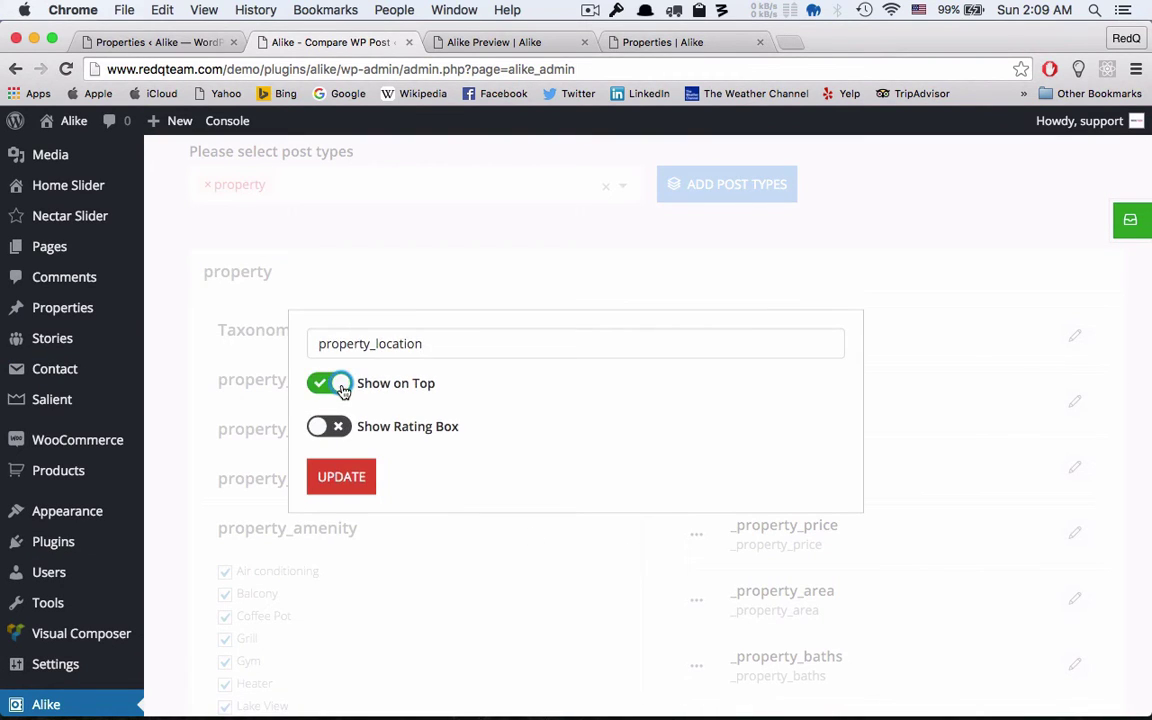
click(355, 478)
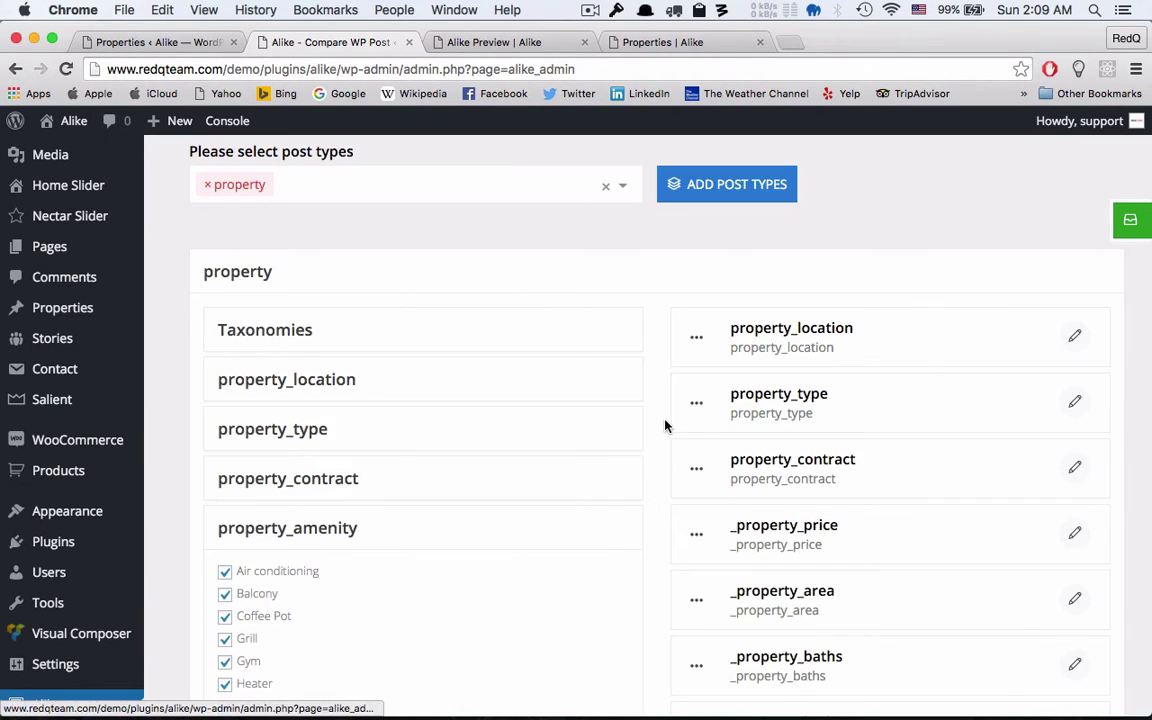
Relabel property_type, property_contract and _property_price as Type, Contract and Price.
click(1076, 403)
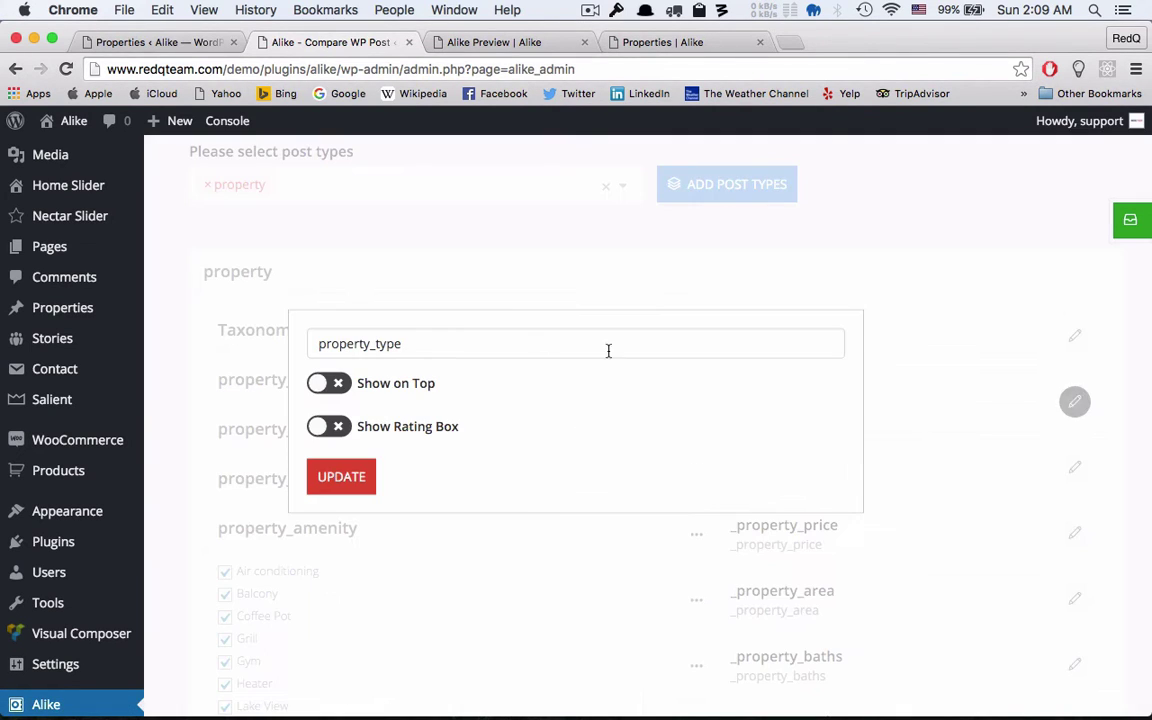
triple_click(494, 337)
text(Type)
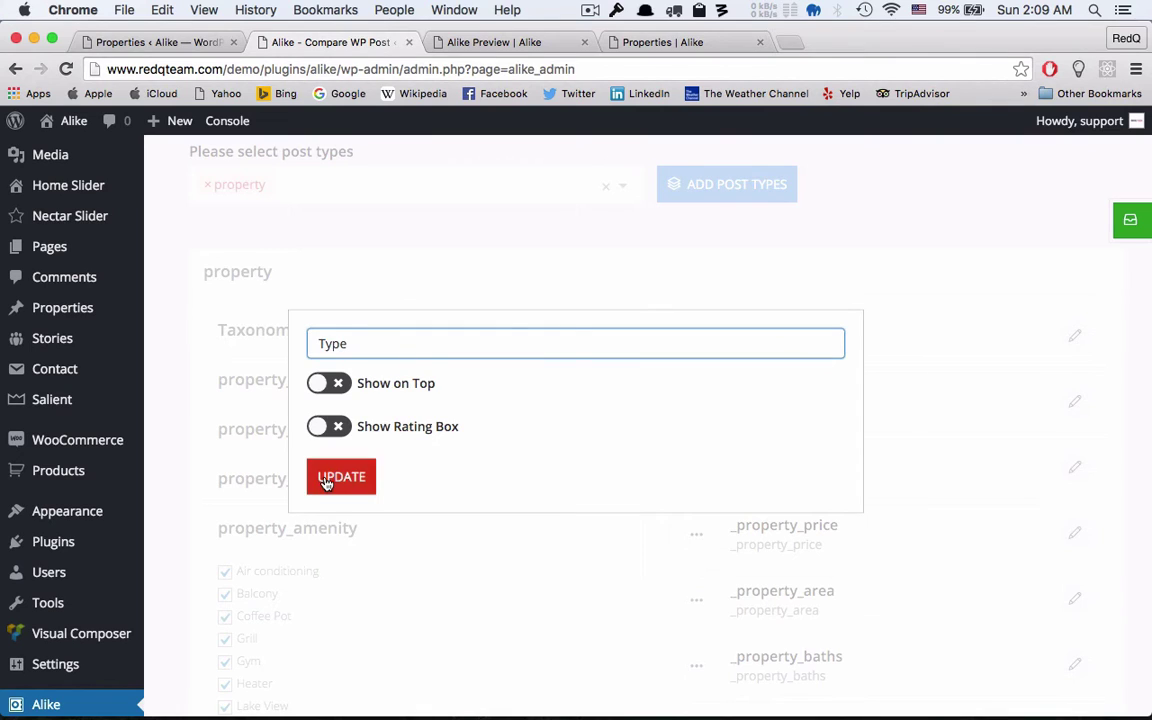
click(328, 476)
click(1076, 467)
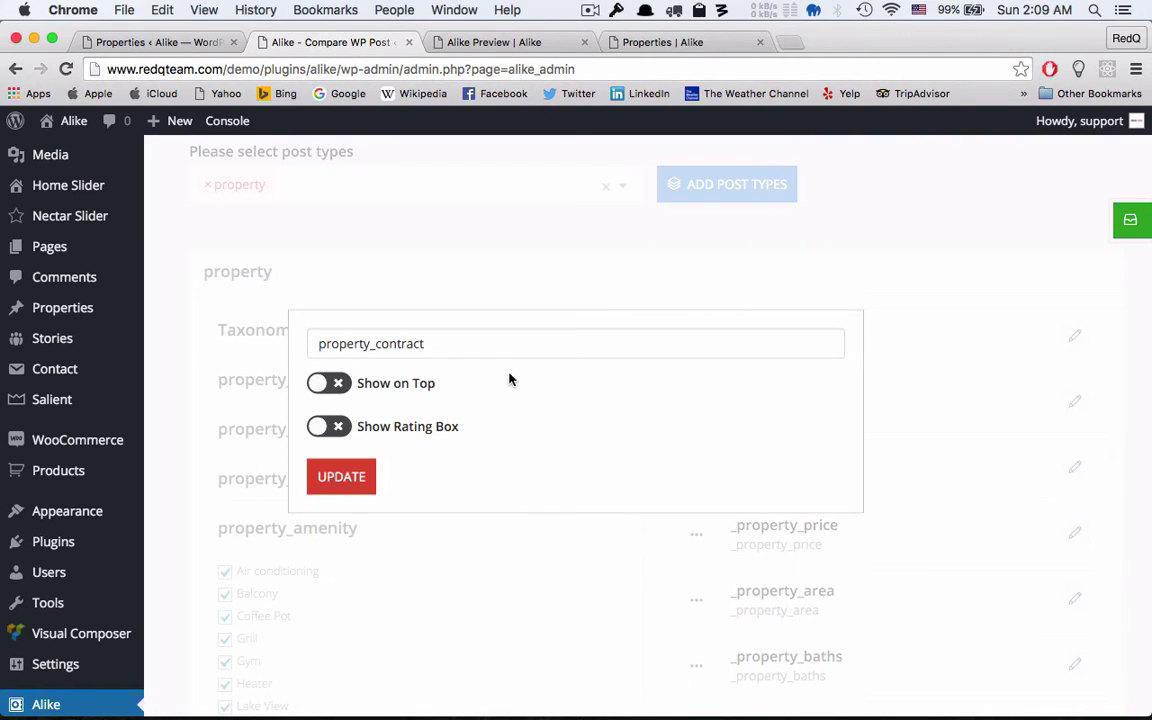
triple_click(506, 343)
text(Con)
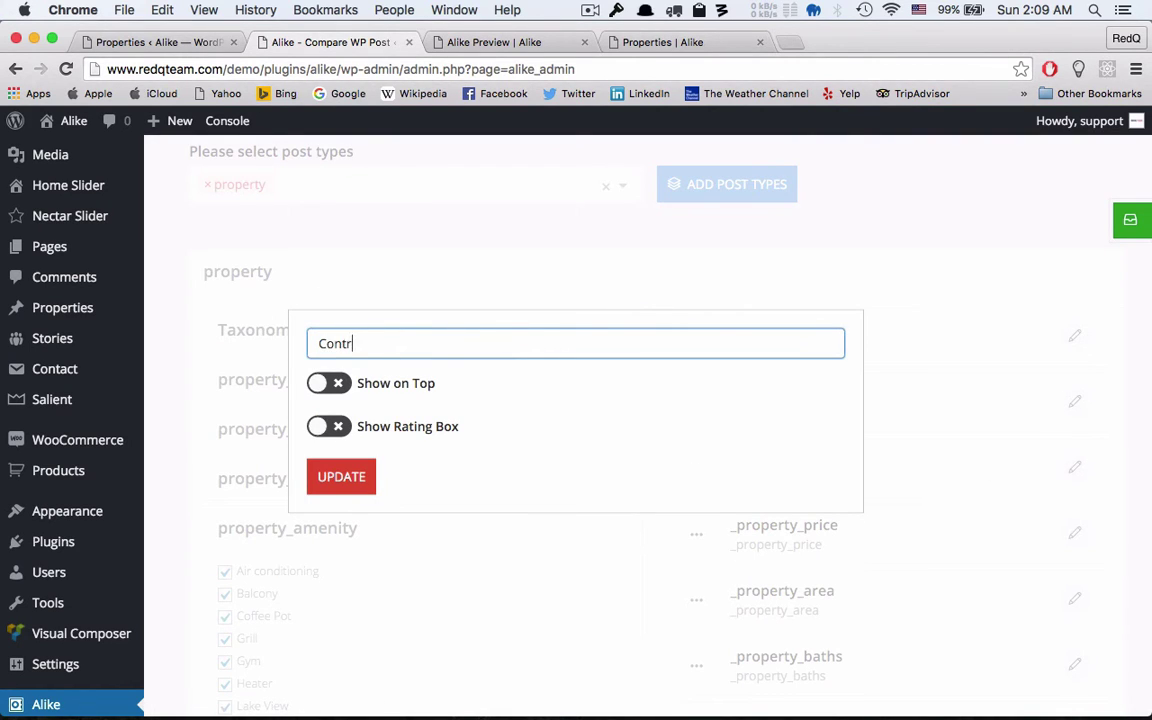
click(370, 464)
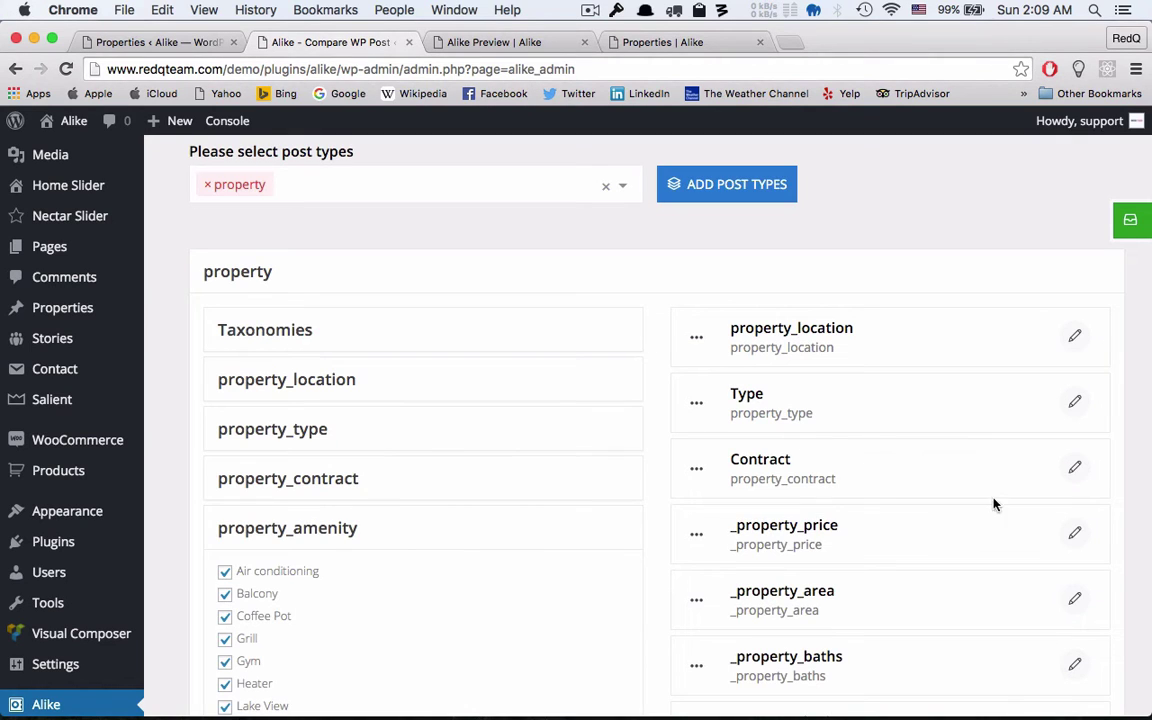
click(1073, 532)
triple_click(525, 342)
text(Price)
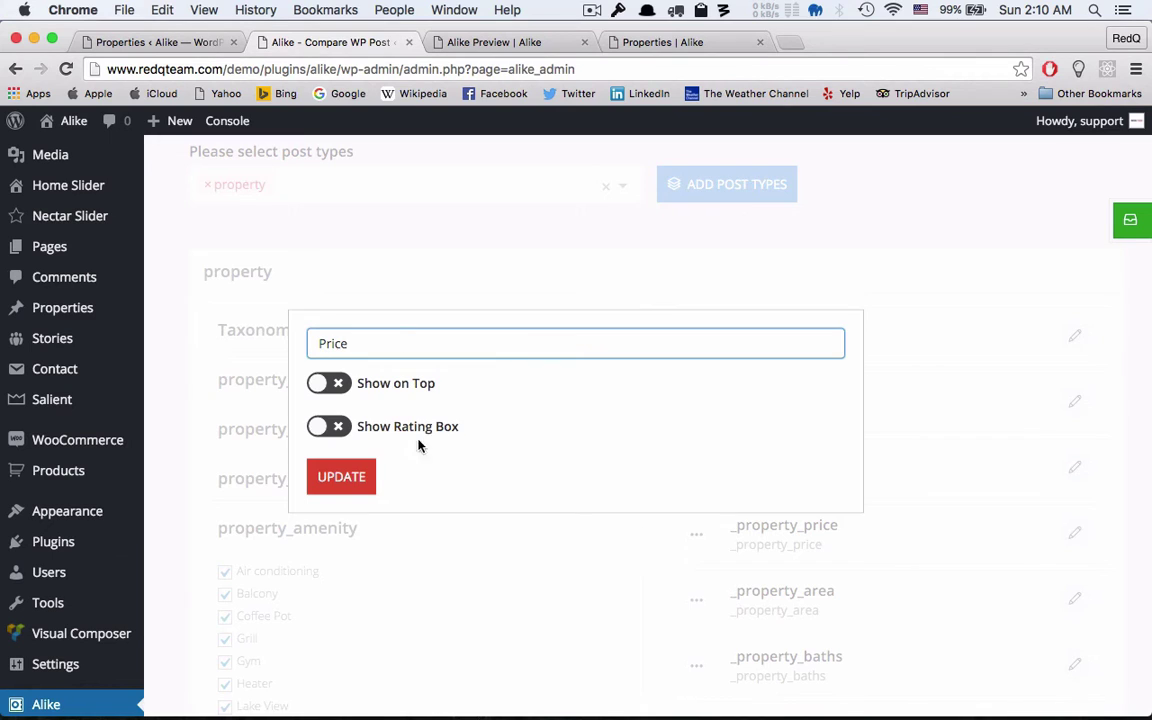
click(368, 476)
Relabel _property_area and _property_baths as Area and Baths.
scroll(1000, 540, down, 1)
click(1075, 589)
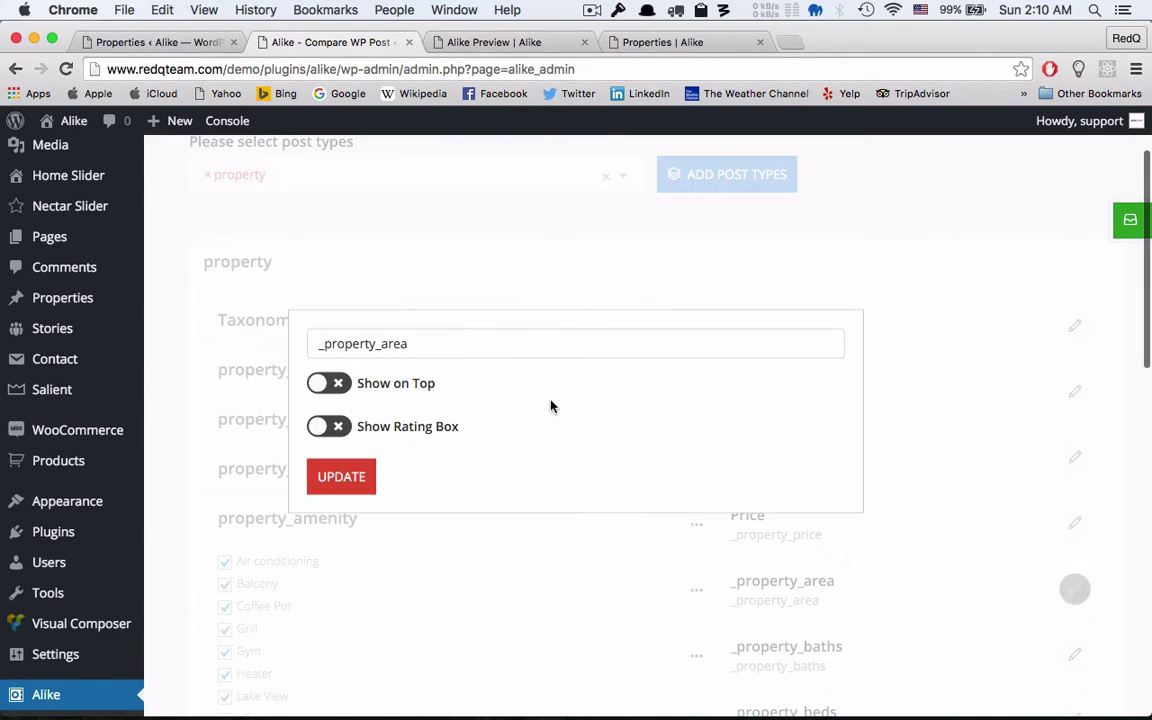
triple_click(495, 352)
text(A)
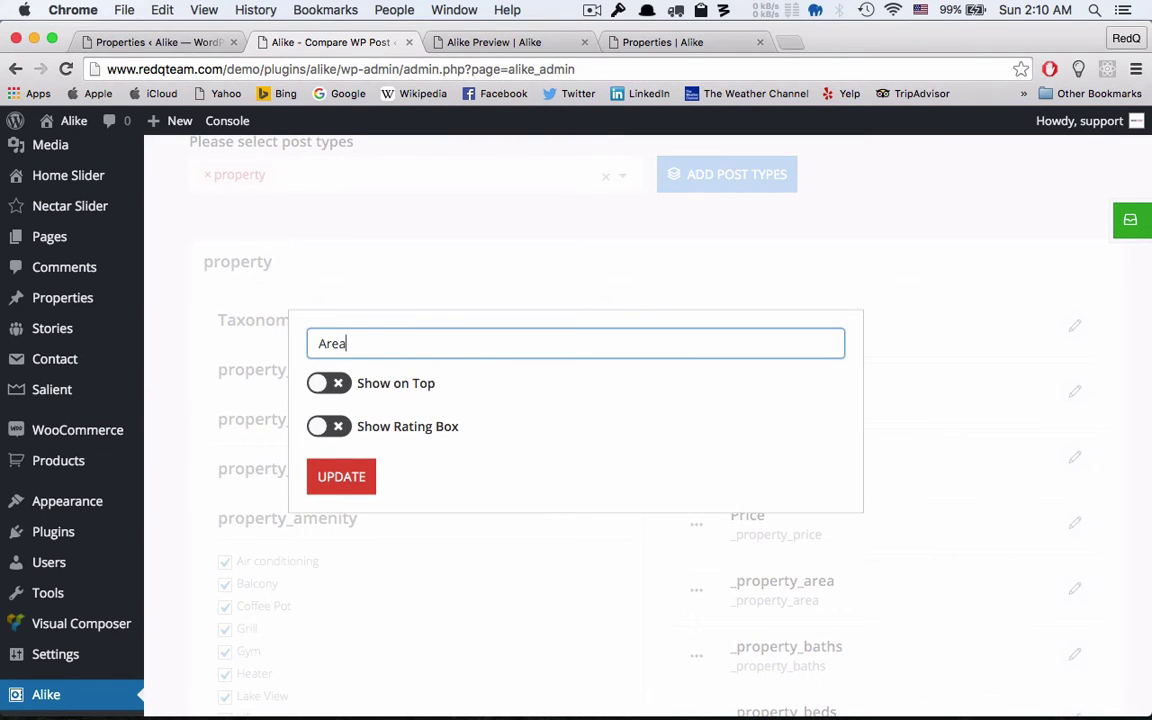
text(rea)
click(334, 481)
scroll(838, 567, down, 3)
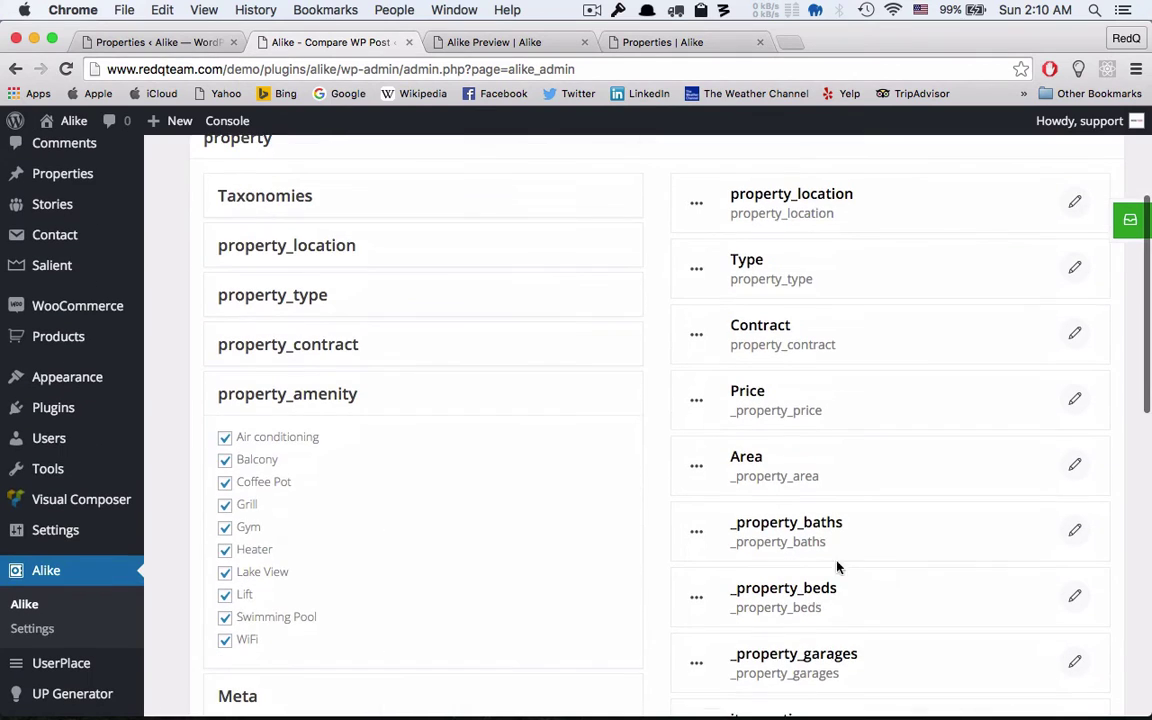
click(1078, 540)
triple_click(488, 334)
text(Baths)
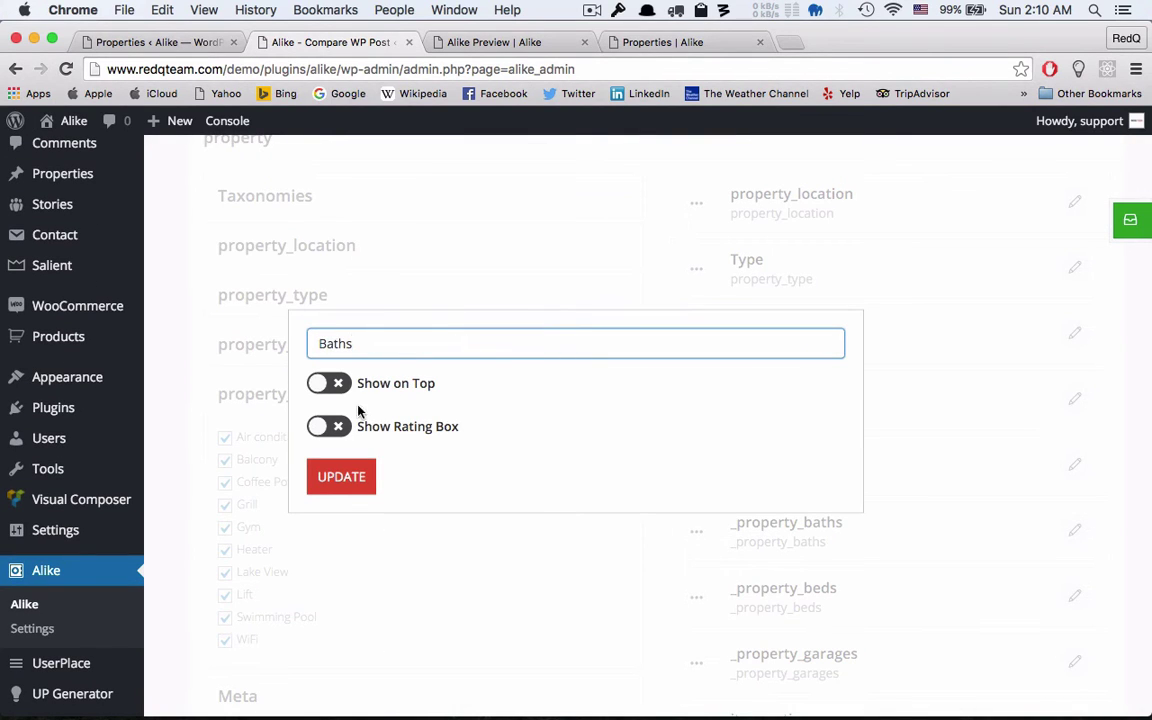
click(350, 472)
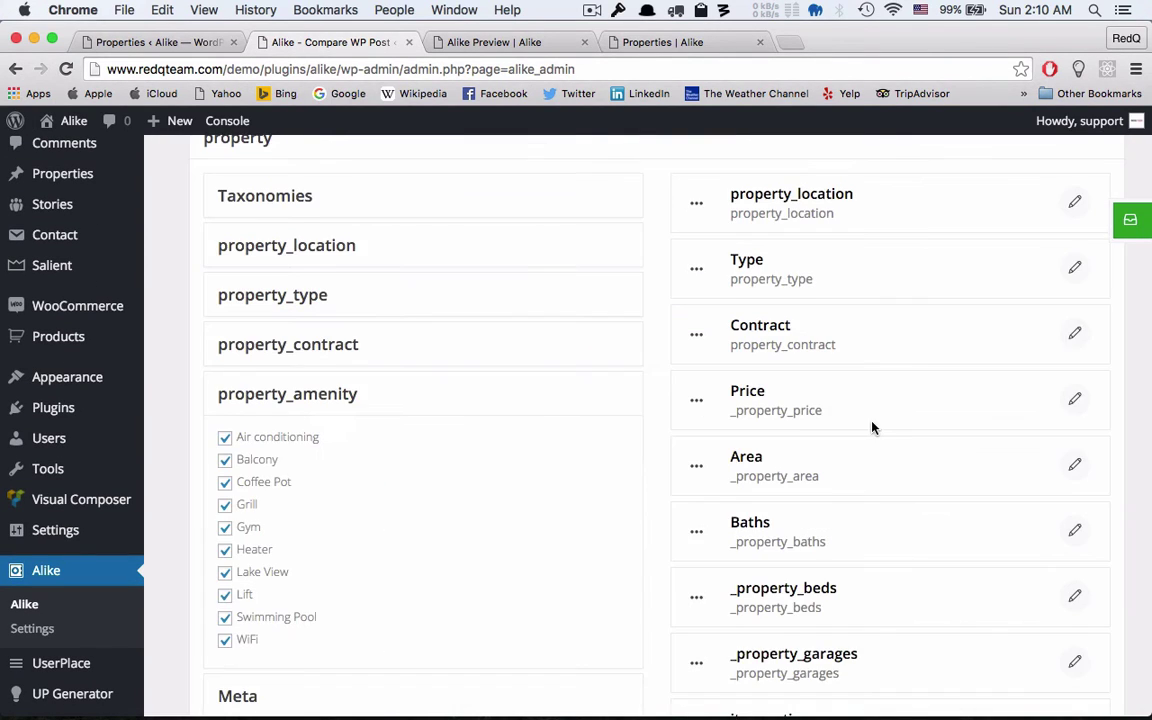
Relabel _property_beds and _property_garages as Beds and Garages.
scroll(872, 428, down, 2)
click(1076, 494)
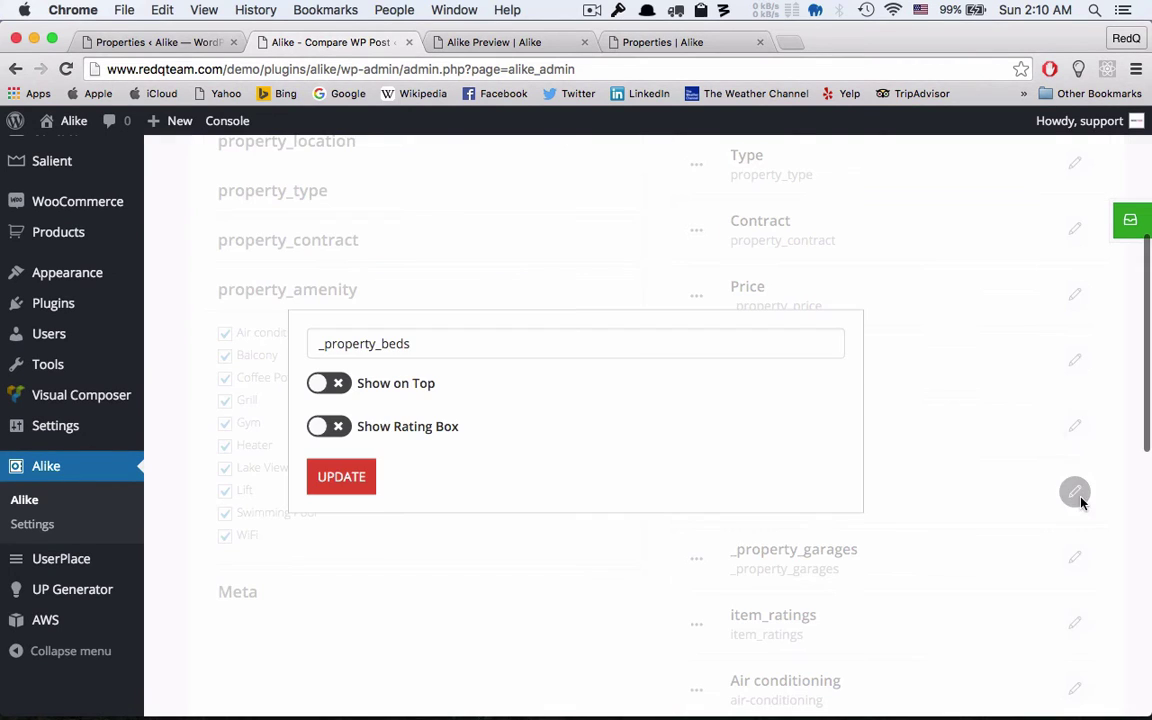
click(414, 343)
triple_click(414, 343)
text(Be)
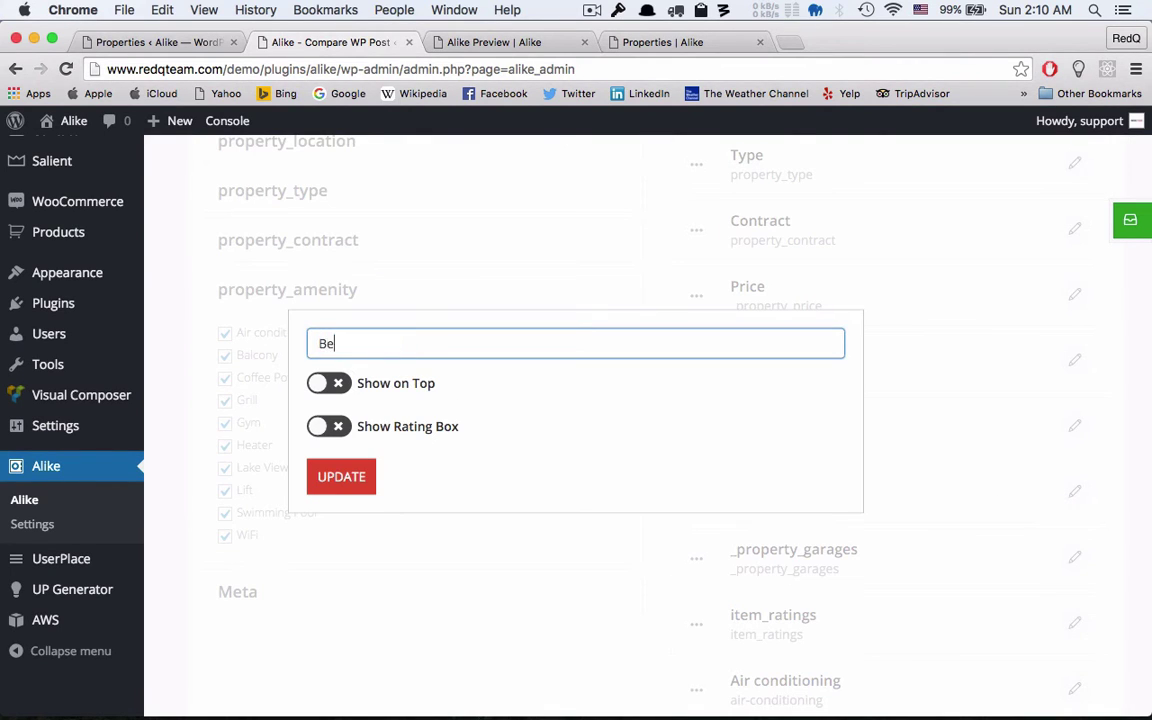
text(ds)
click(338, 476)
scroll(868, 517, down, 2)
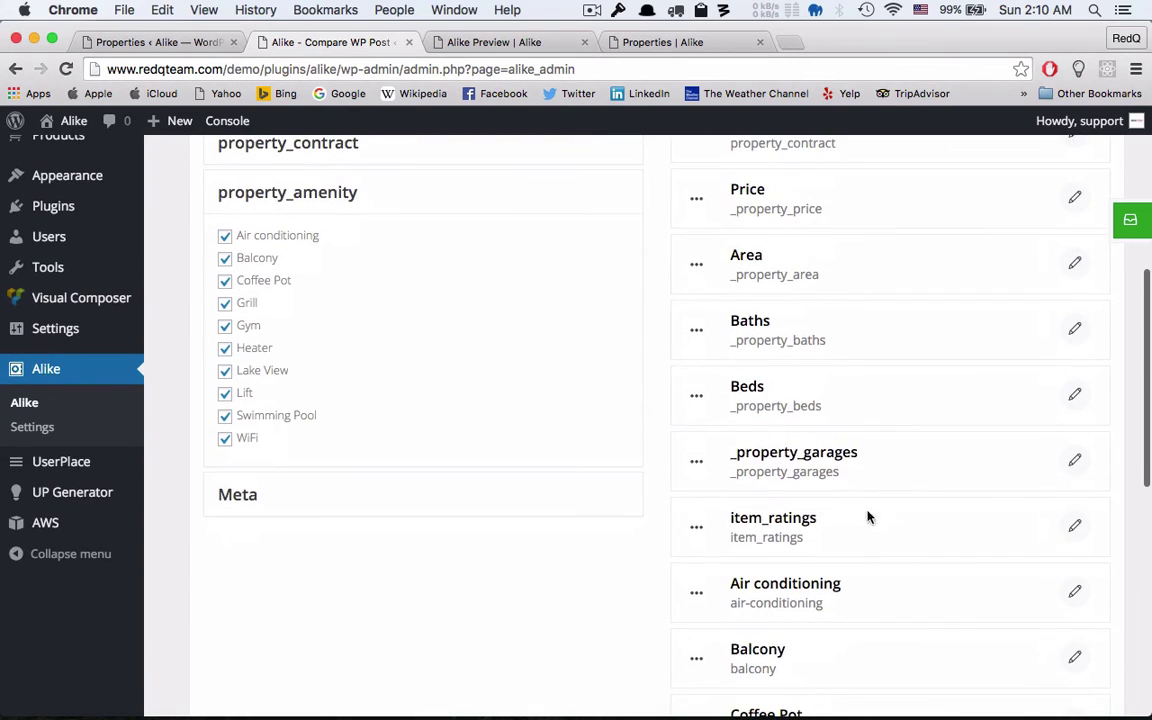
click(1074, 462)
click(473, 347)
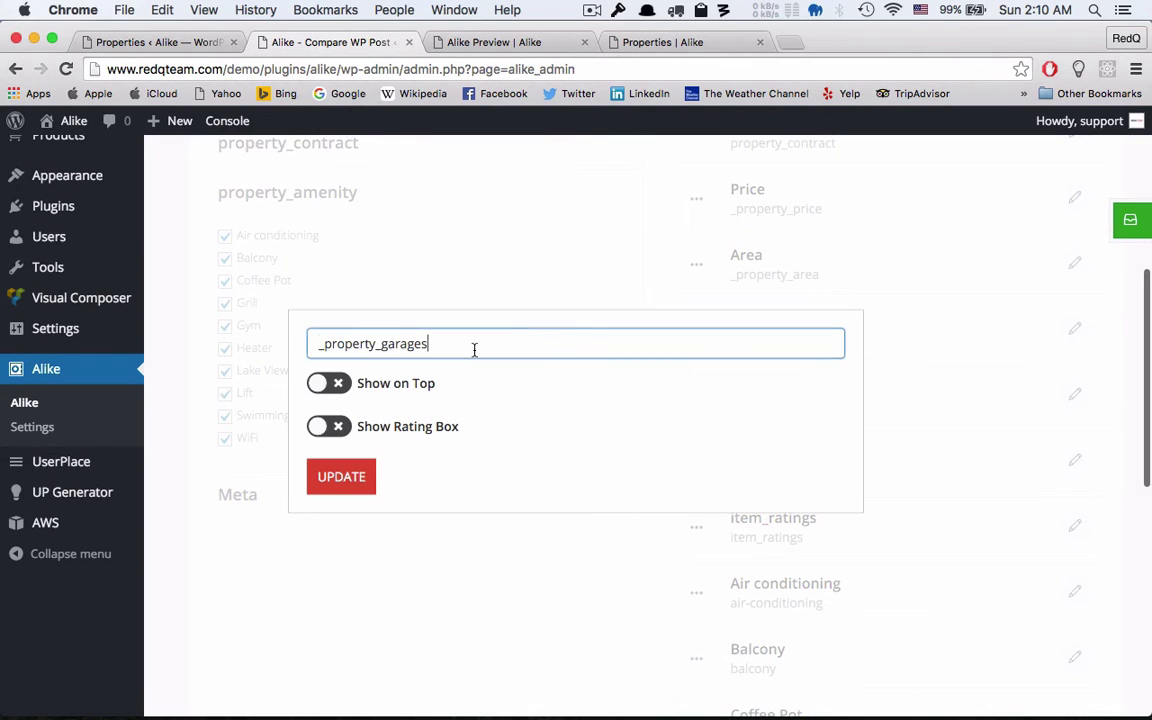
triple_click(474, 349)
text(Ga)
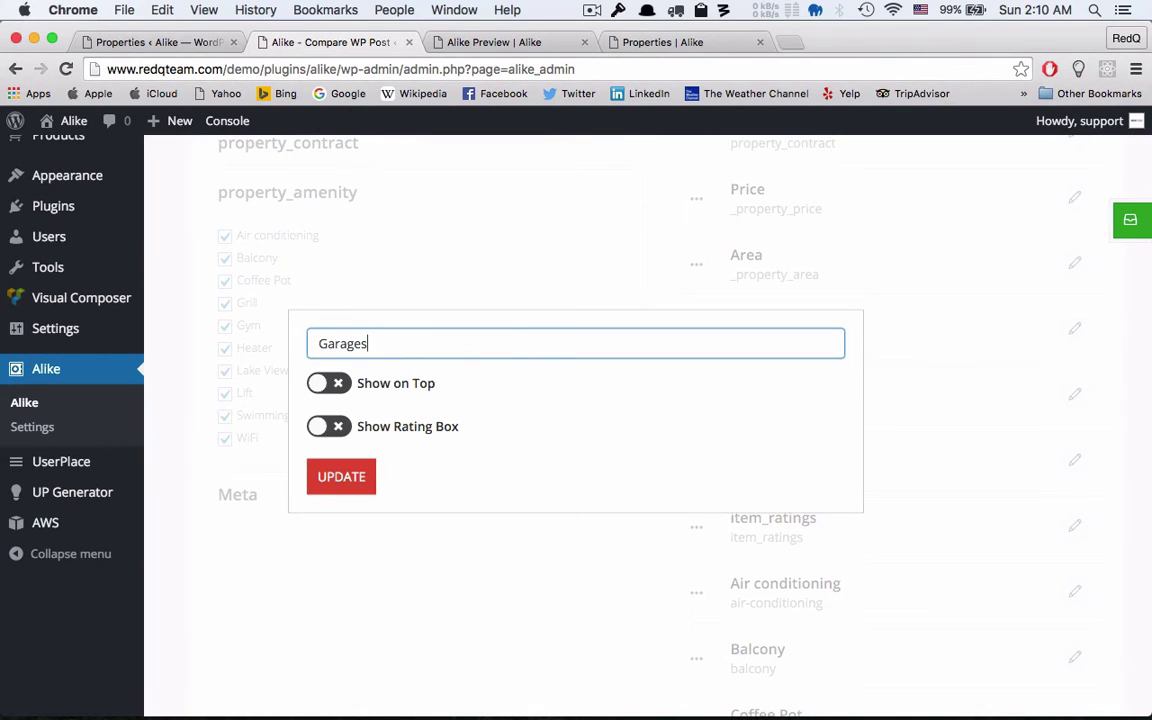
click(360, 474)
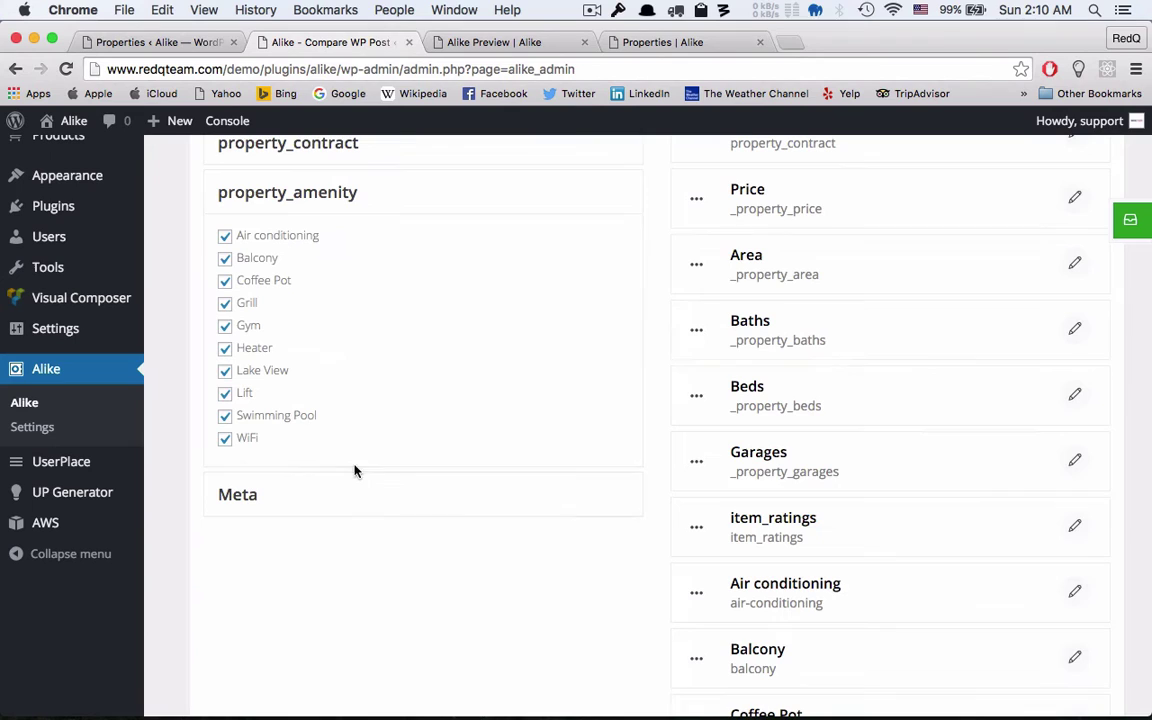
Relabel item_ratings as Ratings and save all the field settings.
click(1074, 525)
triple_click(418, 341)
text(R)
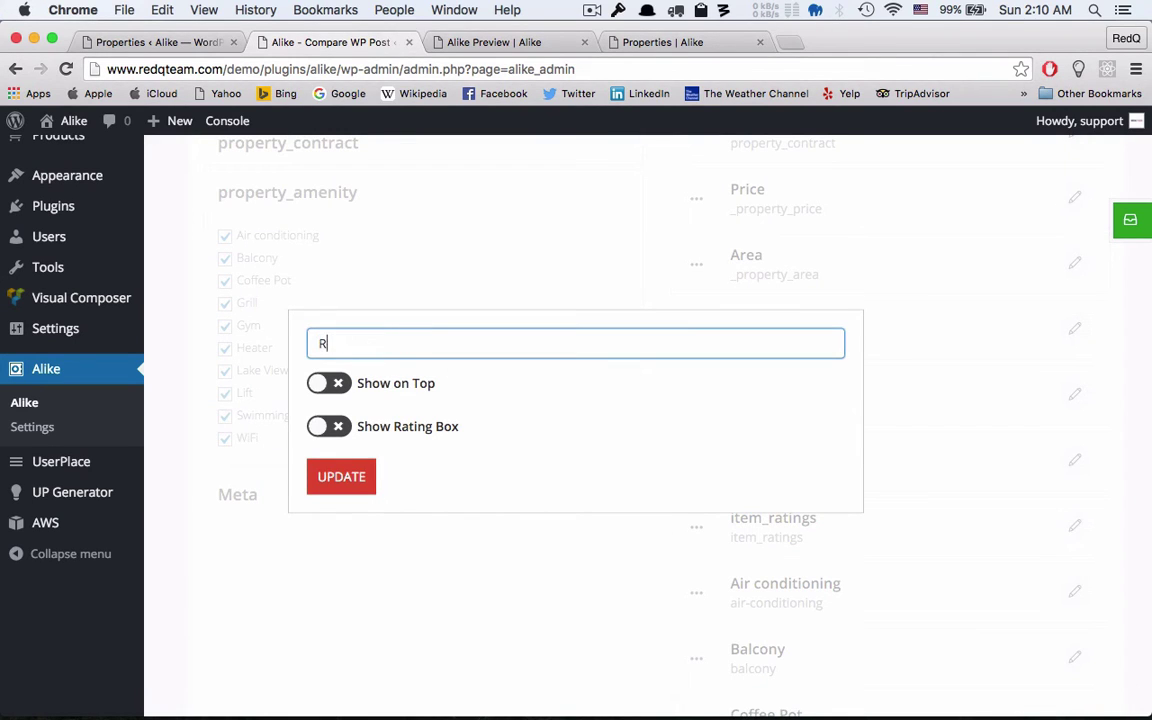
text(atings)
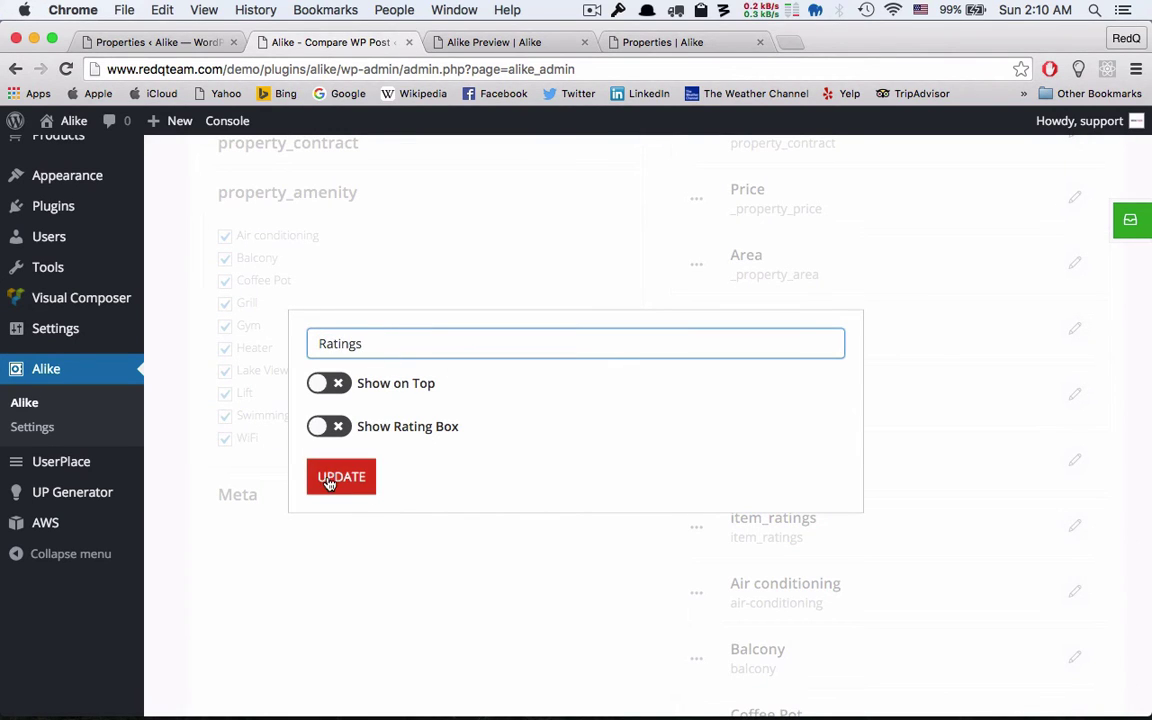
click(332, 478)
scroll(717, 437, down, 6)
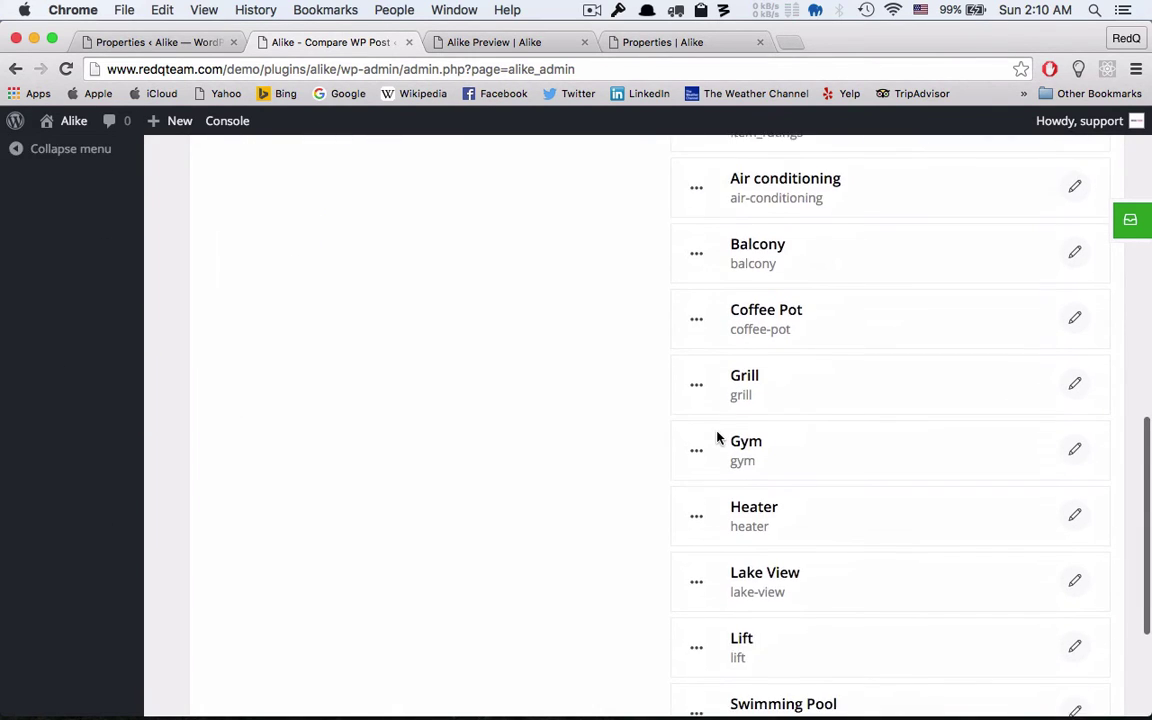
scroll(965, 404, up, 6)
scroll(965, 404, up, 5)
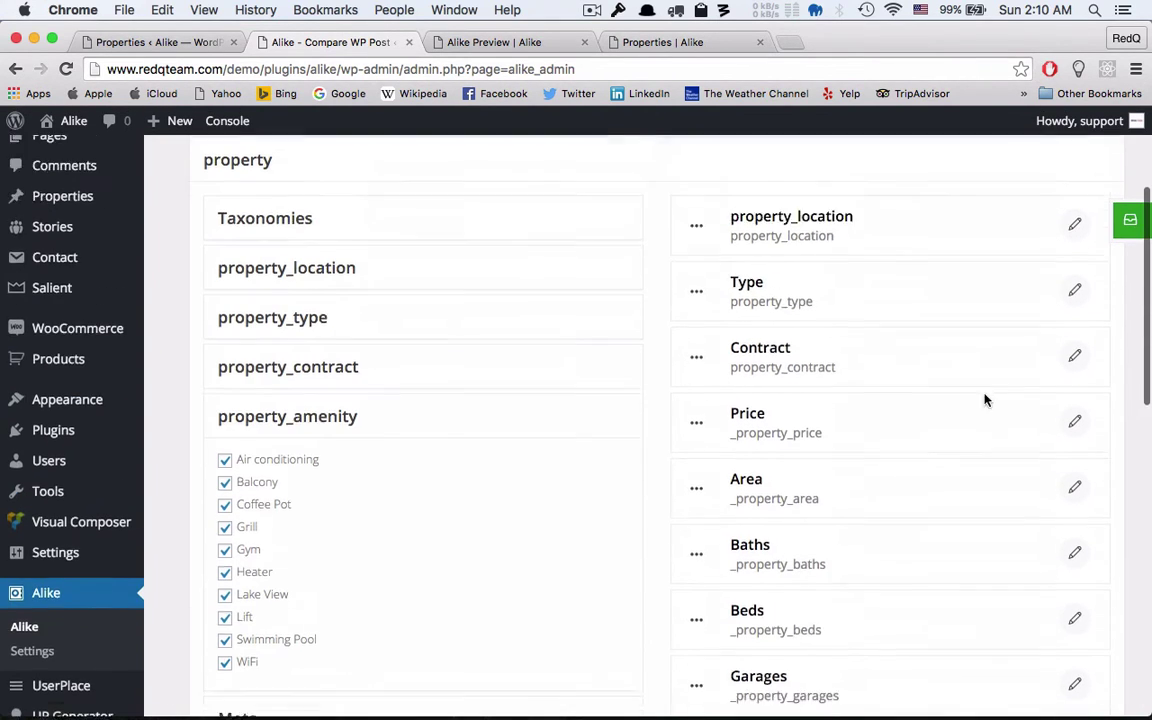
click(1128, 219)
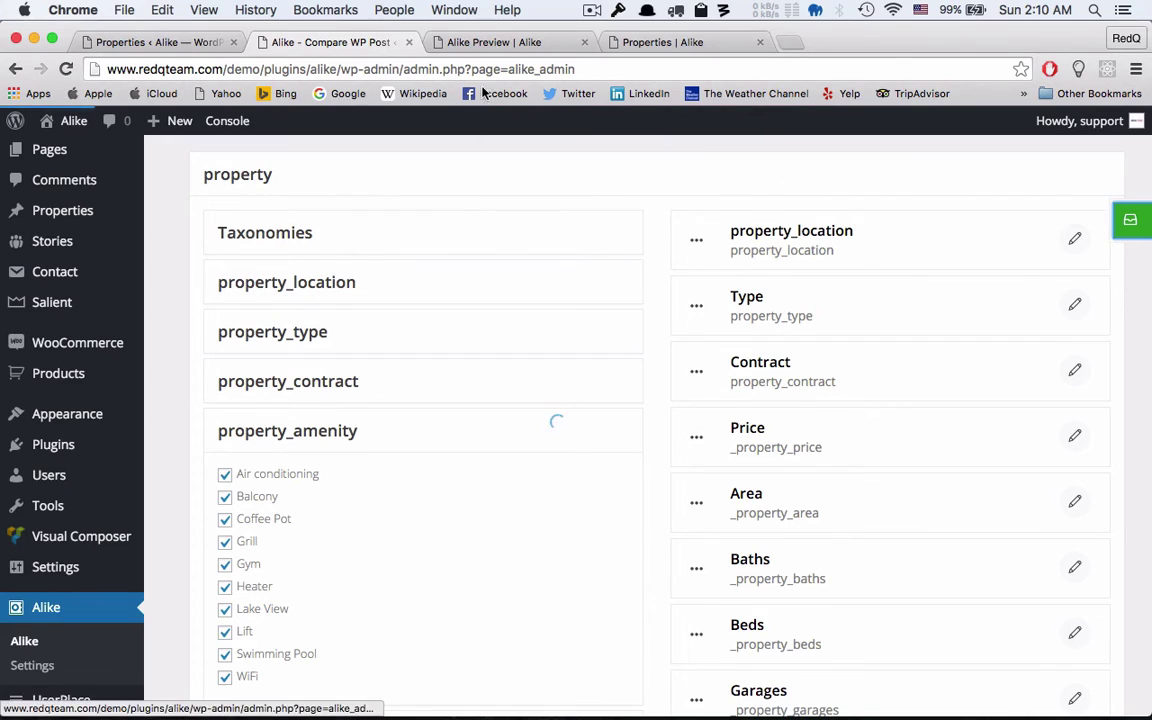
Check the preview's relabelled rows Type through Ratings with locations on top, then return to settings.
click(505, 42)
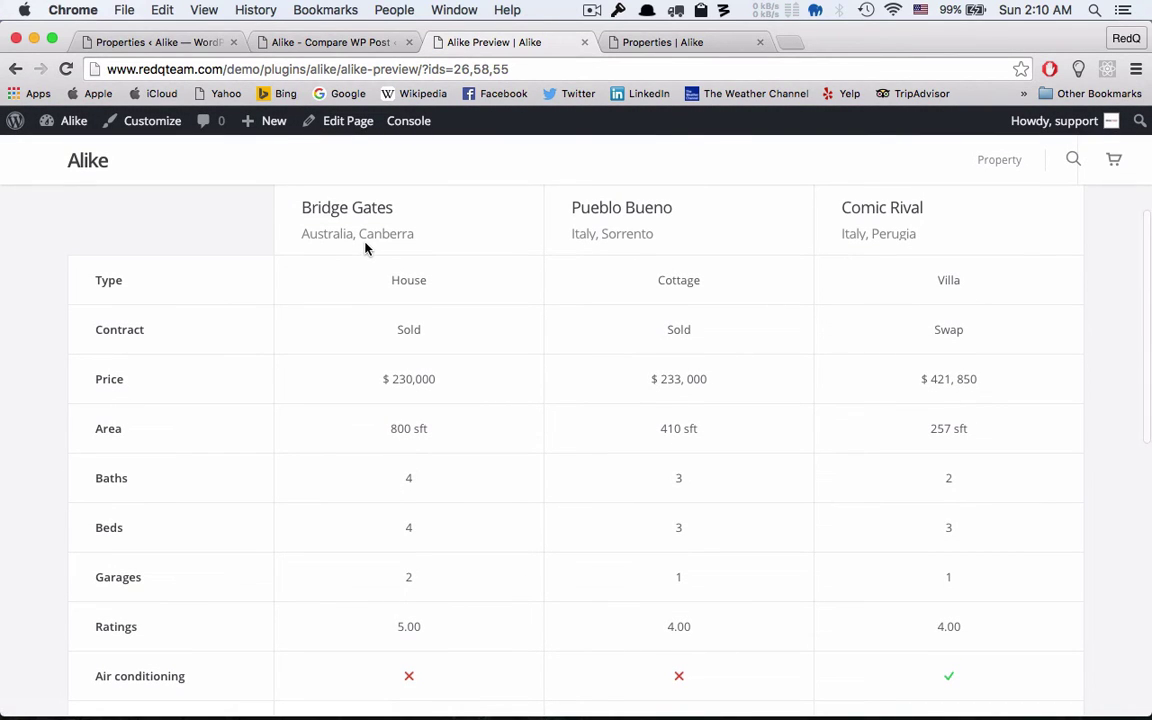
scroll(726, 260, down, 5)
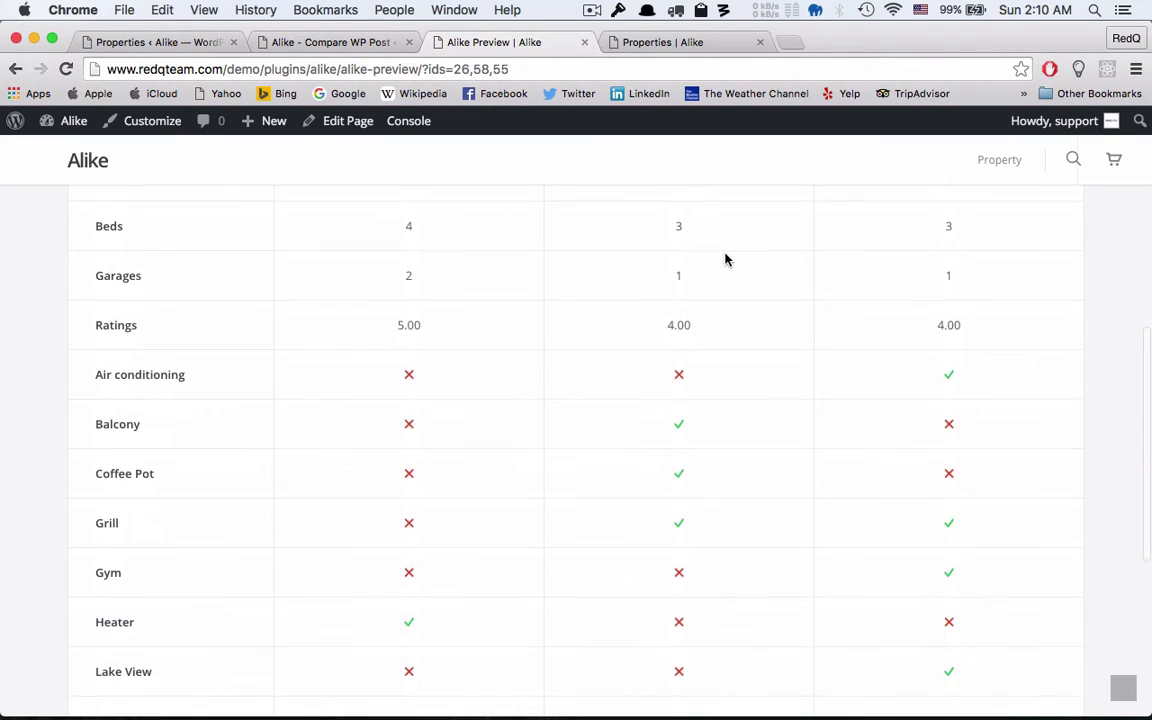
scroll(460, 477, down, 2)
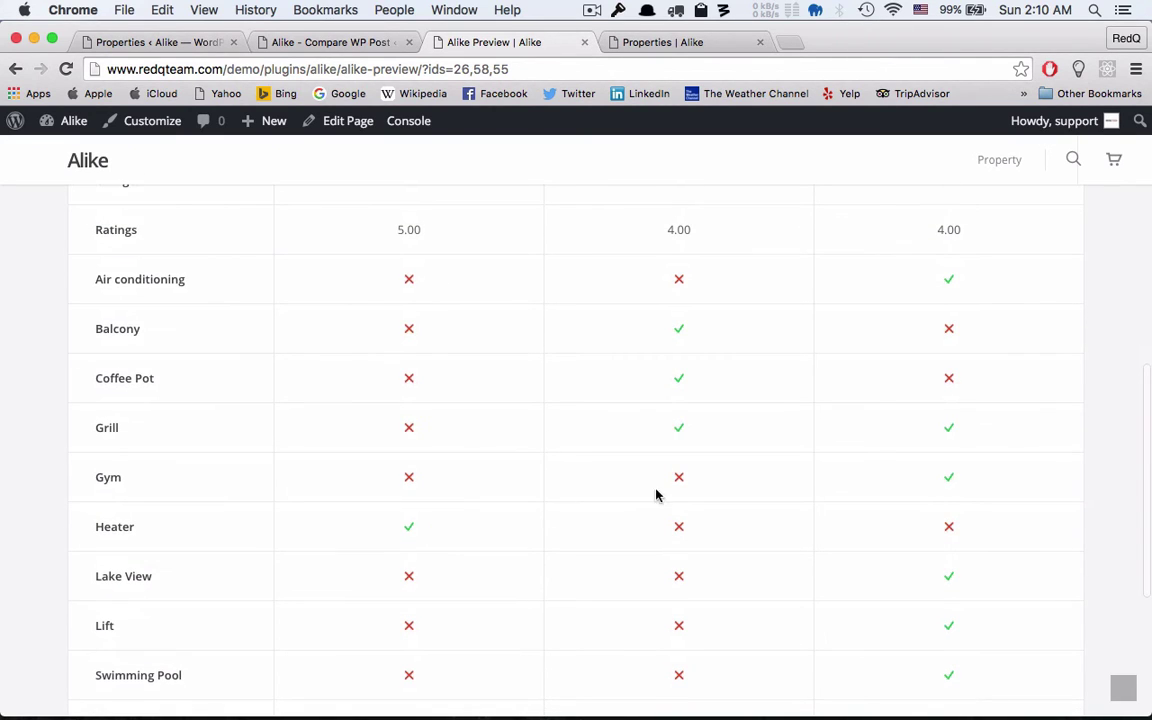
scroll(697, 483, up, 6)
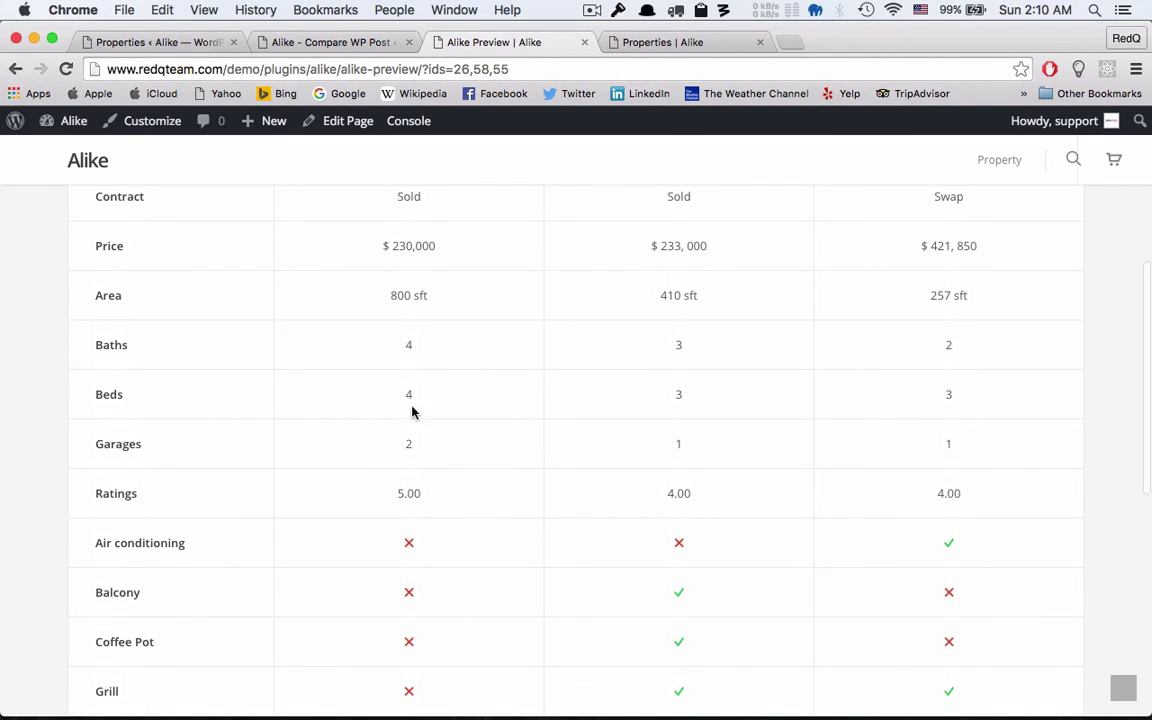
click(330, 42)
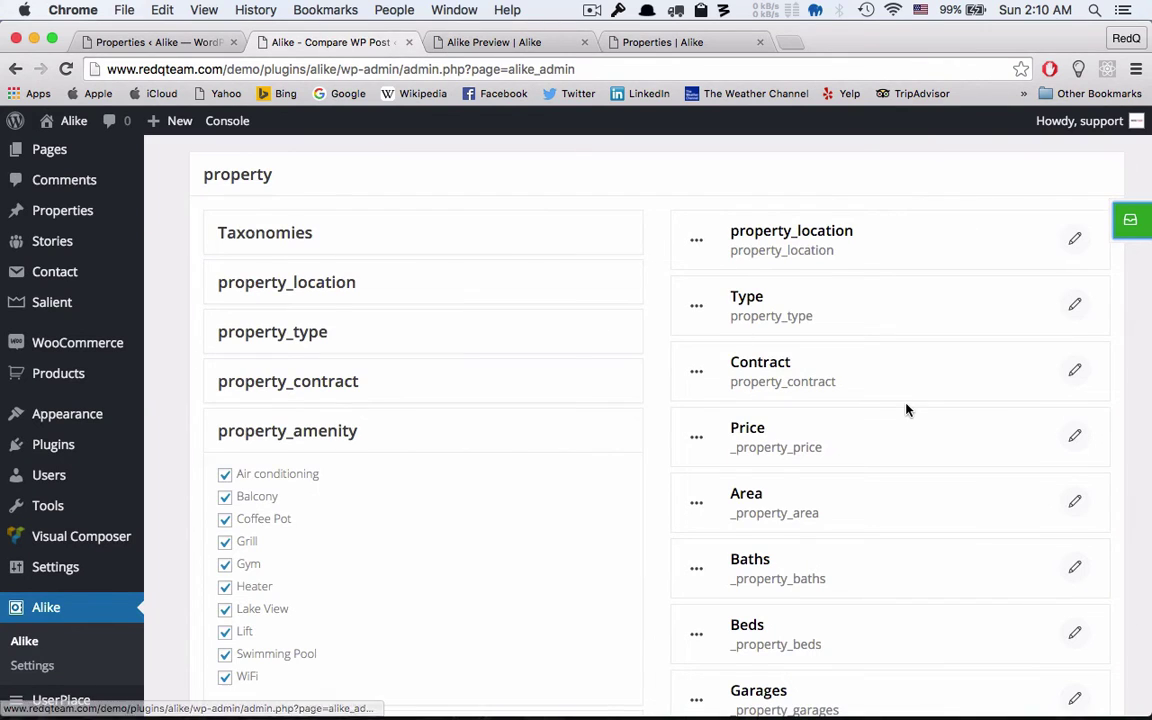
Enable Show Rating Box on the Ratings field, save, and confirm the star ratings in the preview.
scroll(907, 410, down, 7)
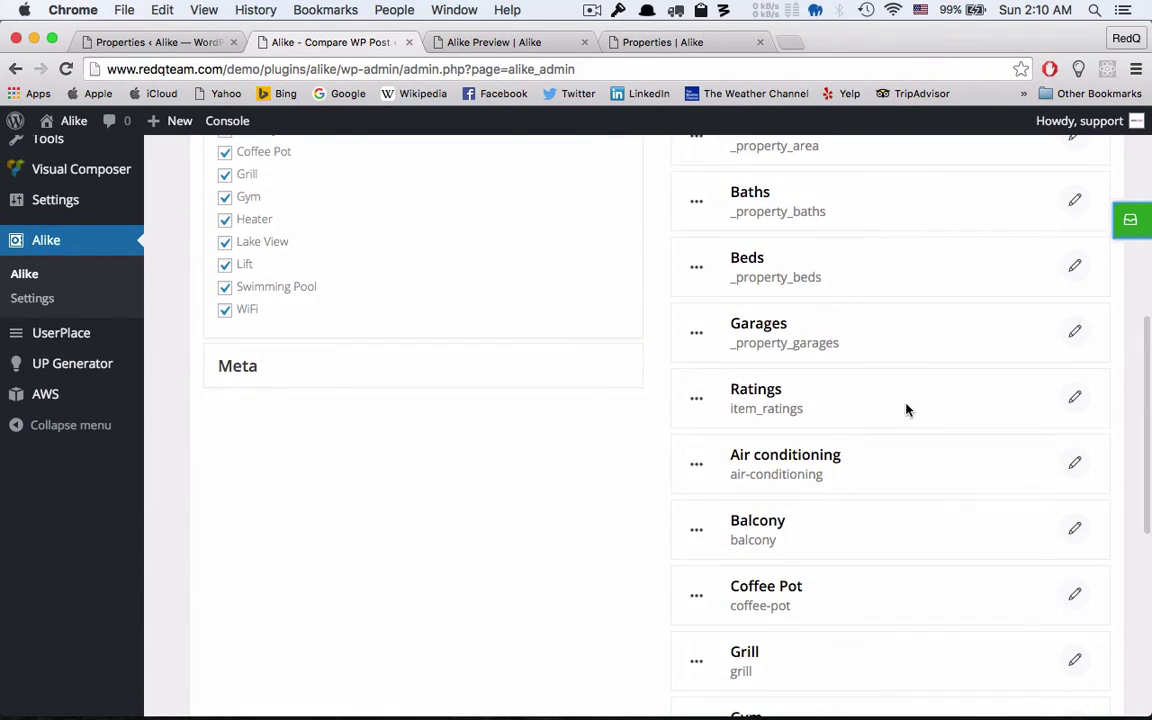
scroll(907, 410, down, 8)
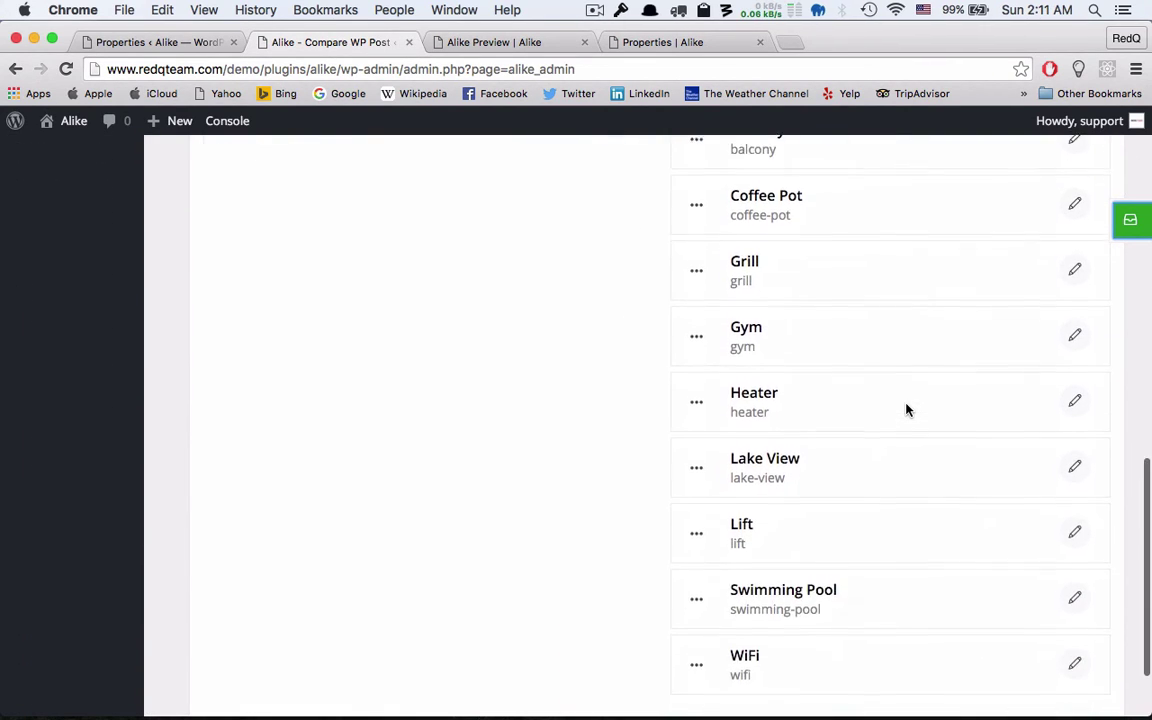
scroll(907, 410, up, 8)
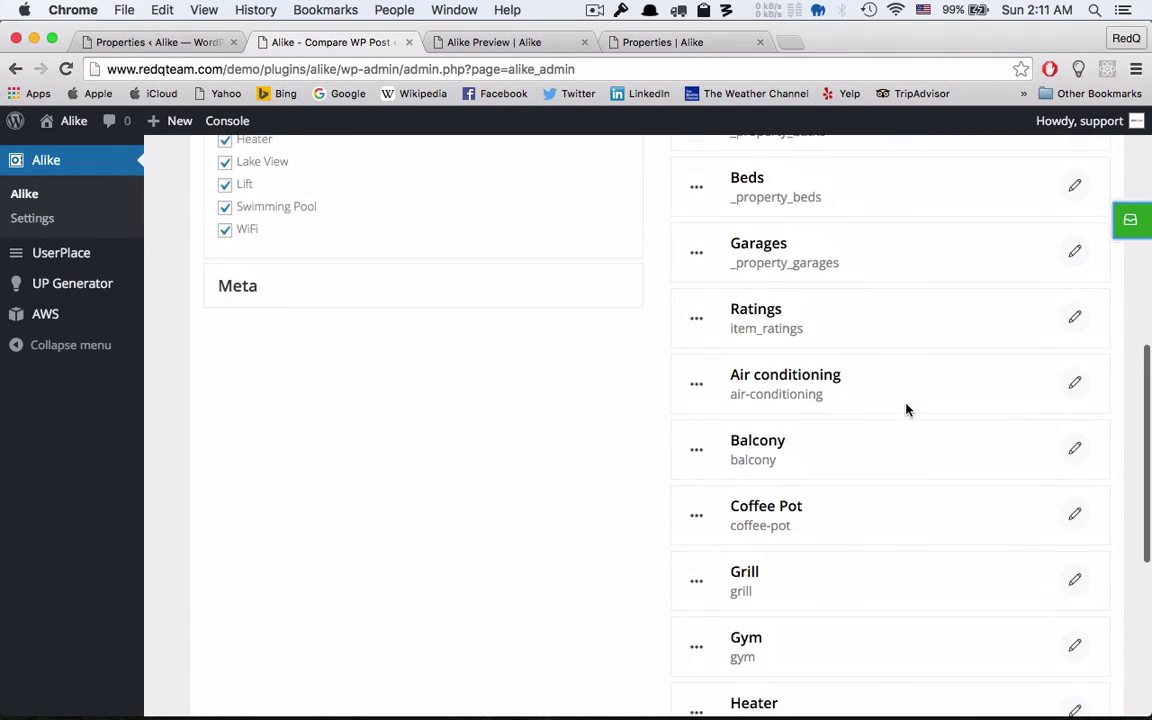
click(1074, 317)
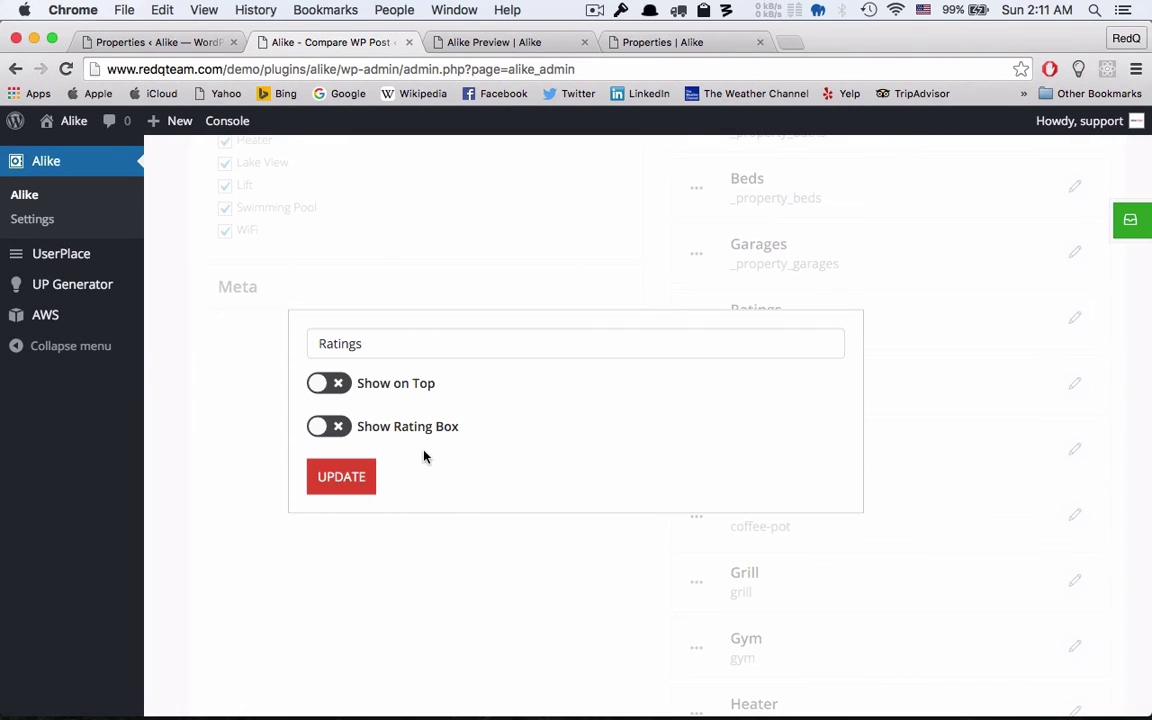
click(372, 430)
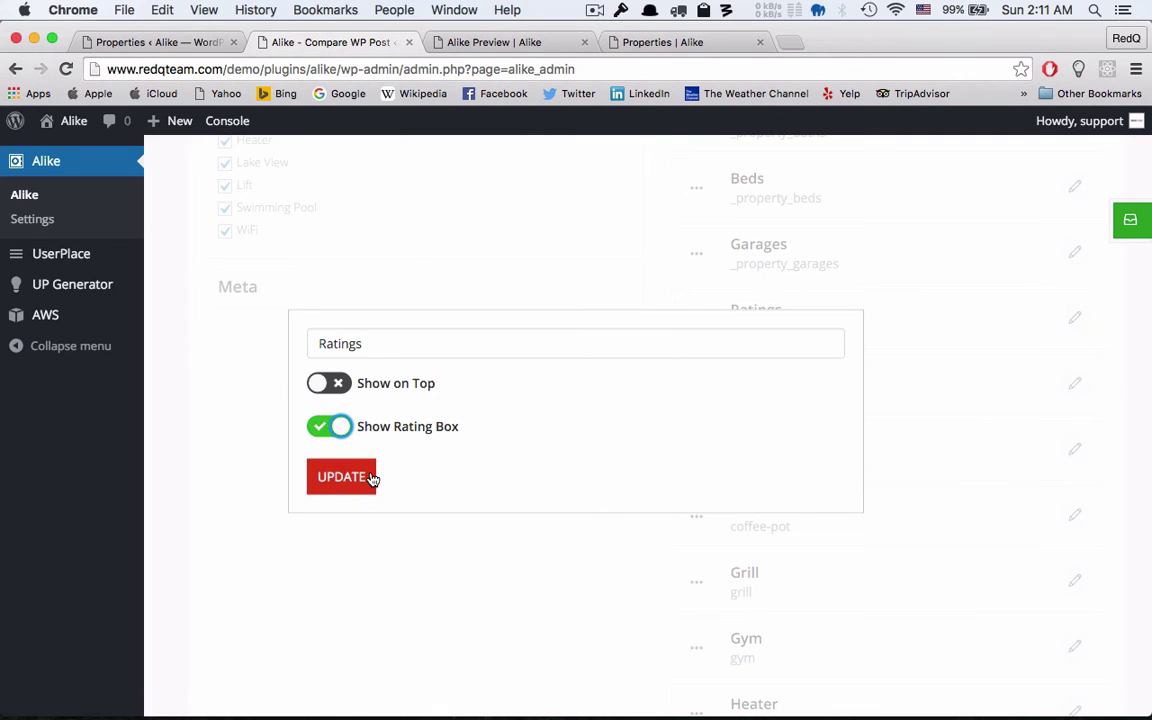
click(341, 477)
click(1122, 222)
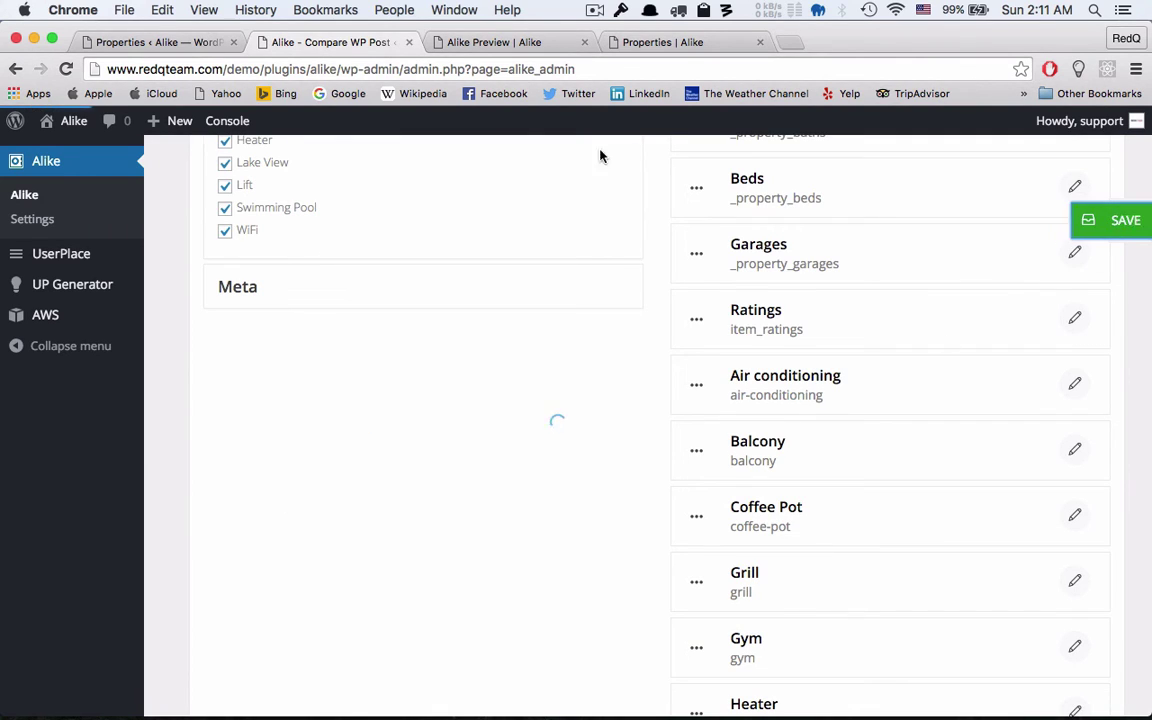
click(491, 43)
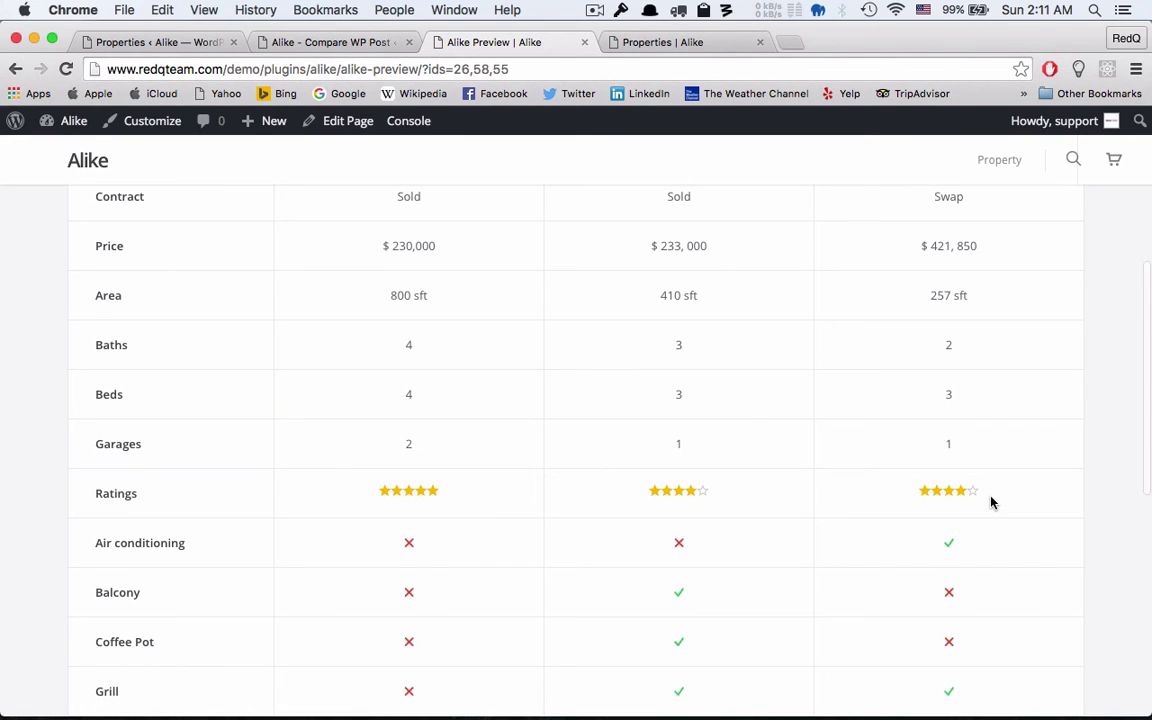
scroll(991, 502, up, 5)
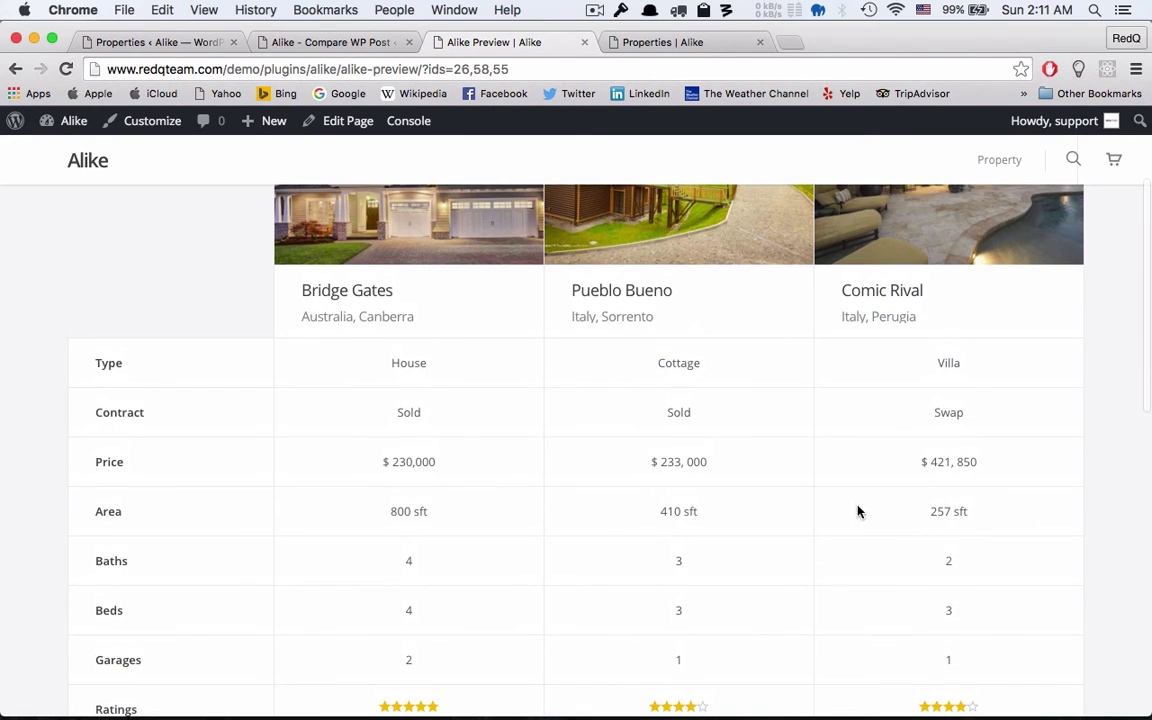
Drag the Beds field above Baths and confirm the new row order in the preview.
click(330, 42)
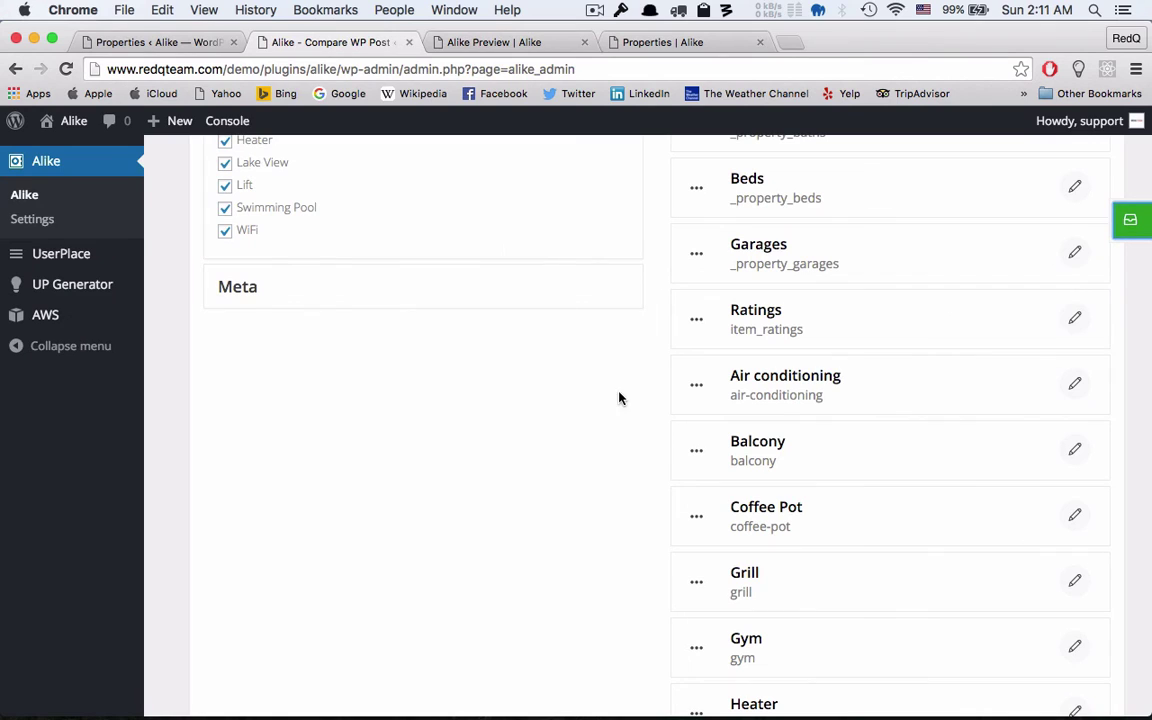
scroll(684, 553, up, 3)
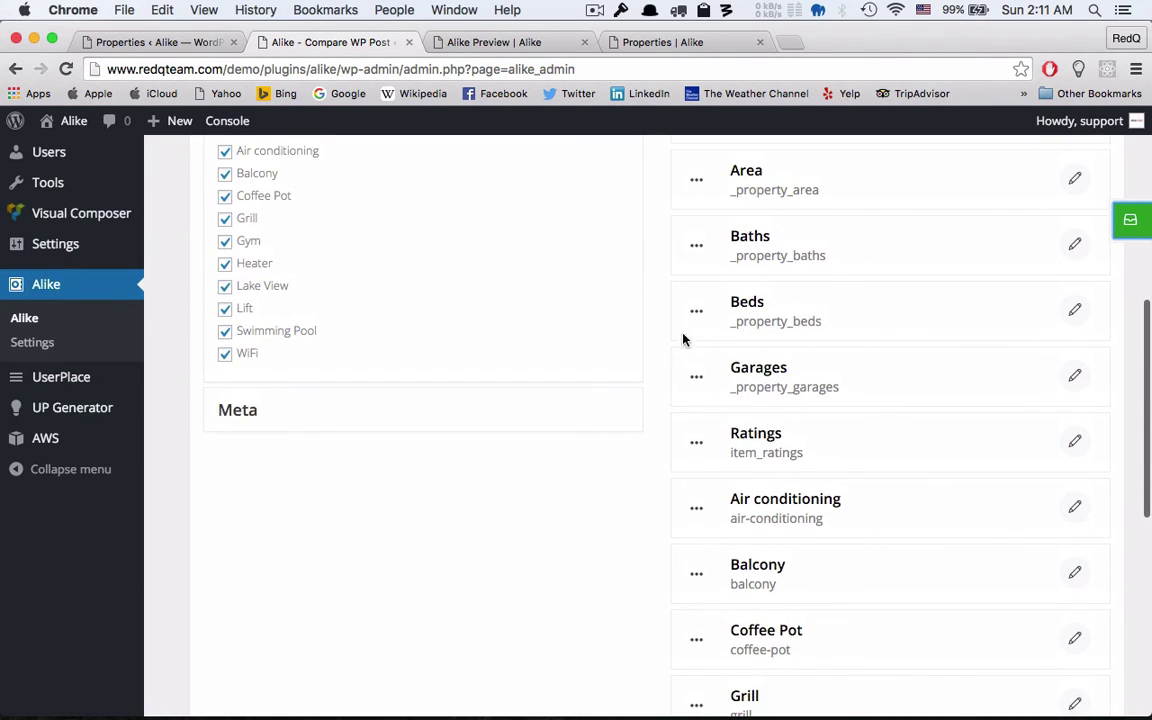
drag(694, 315, 682, 233)
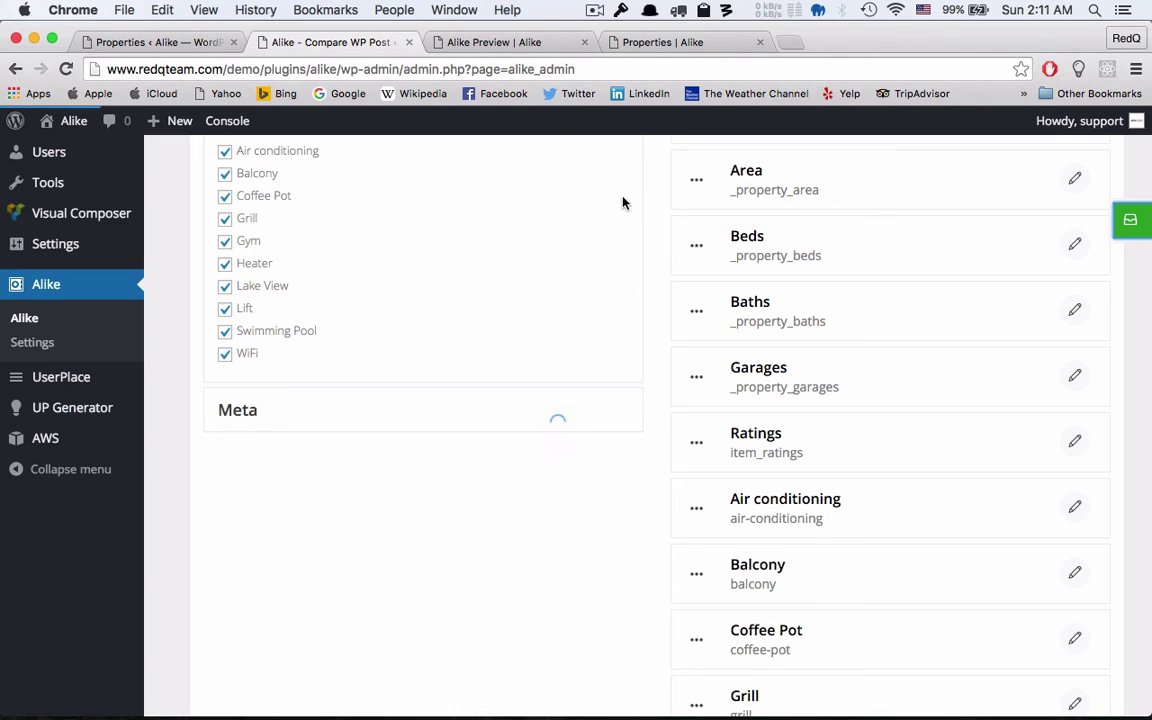
click(445, 42)
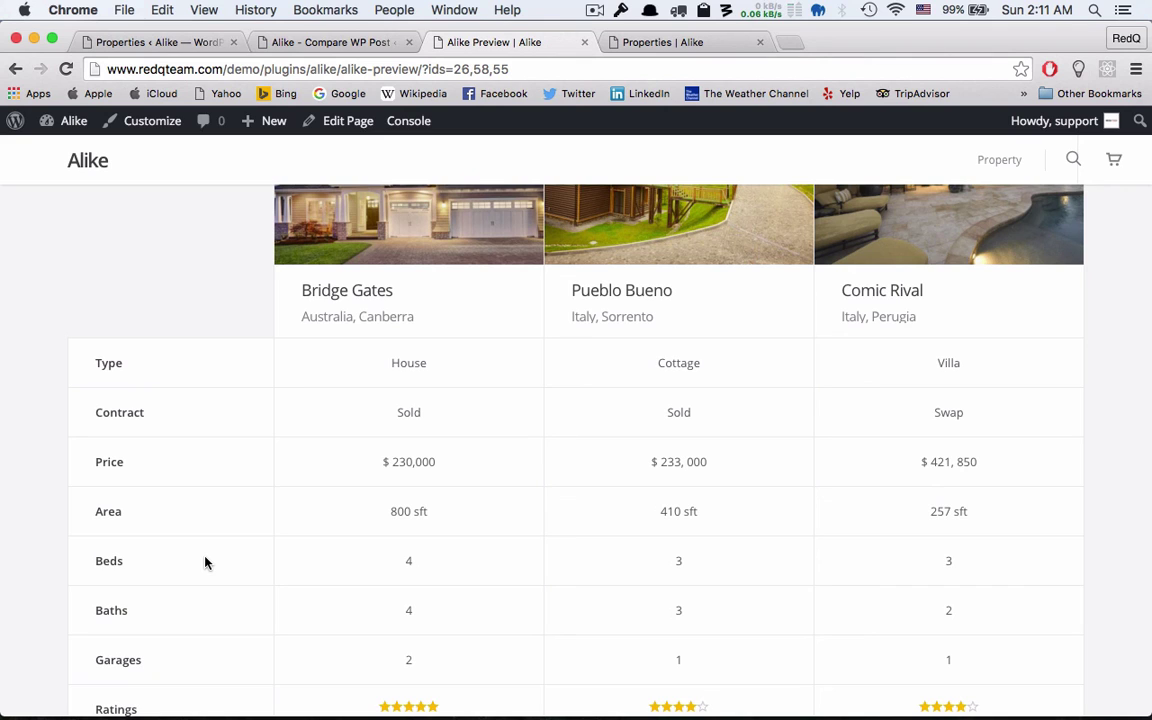
scroll(205, 563, down, 3)
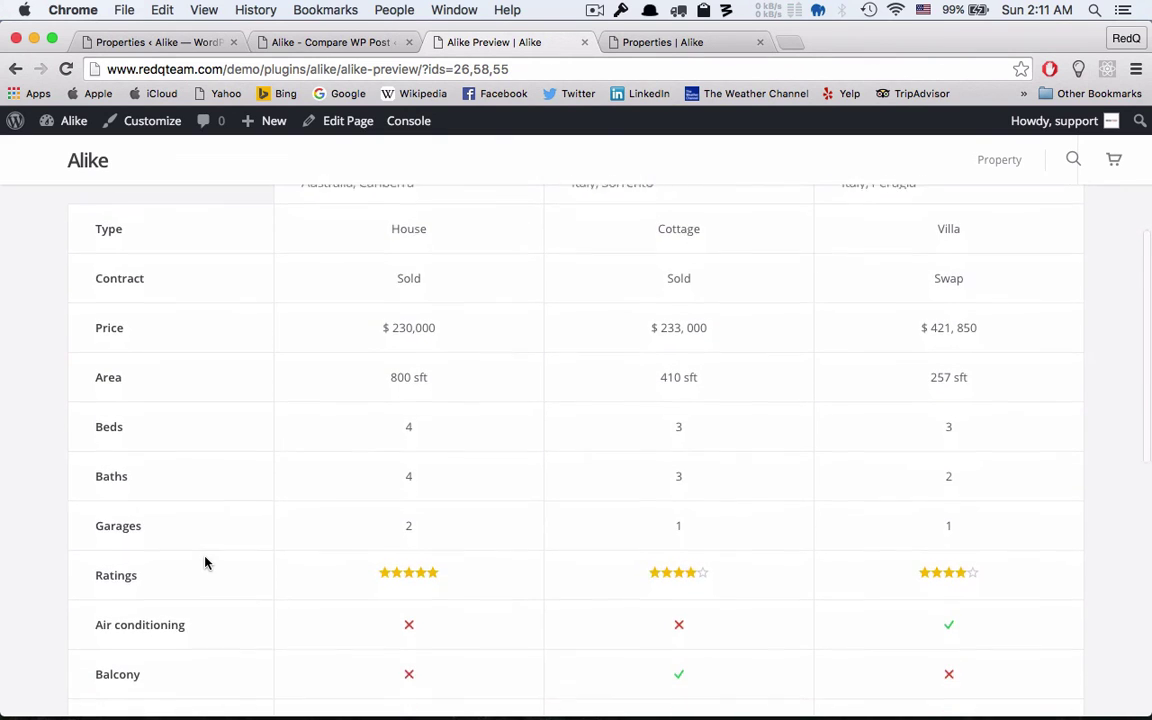
scroll(205, 563, down, 4)
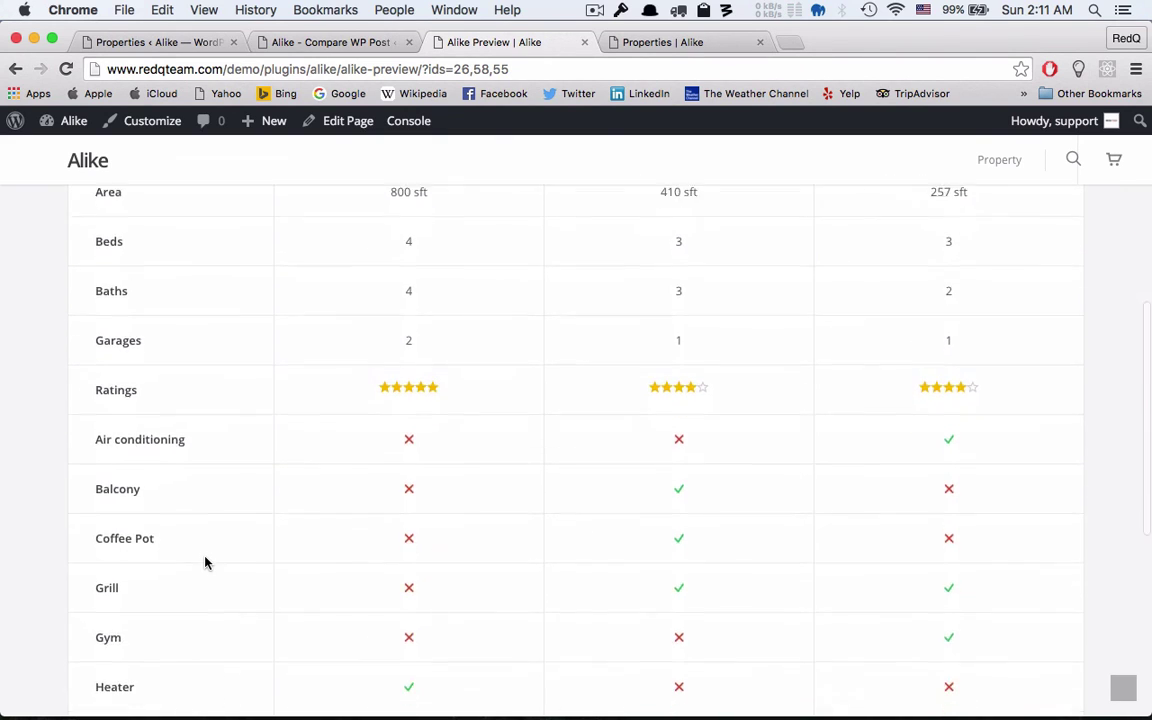
scroll(205, 563, down, 2)
scroll(205, 563, down, 3)
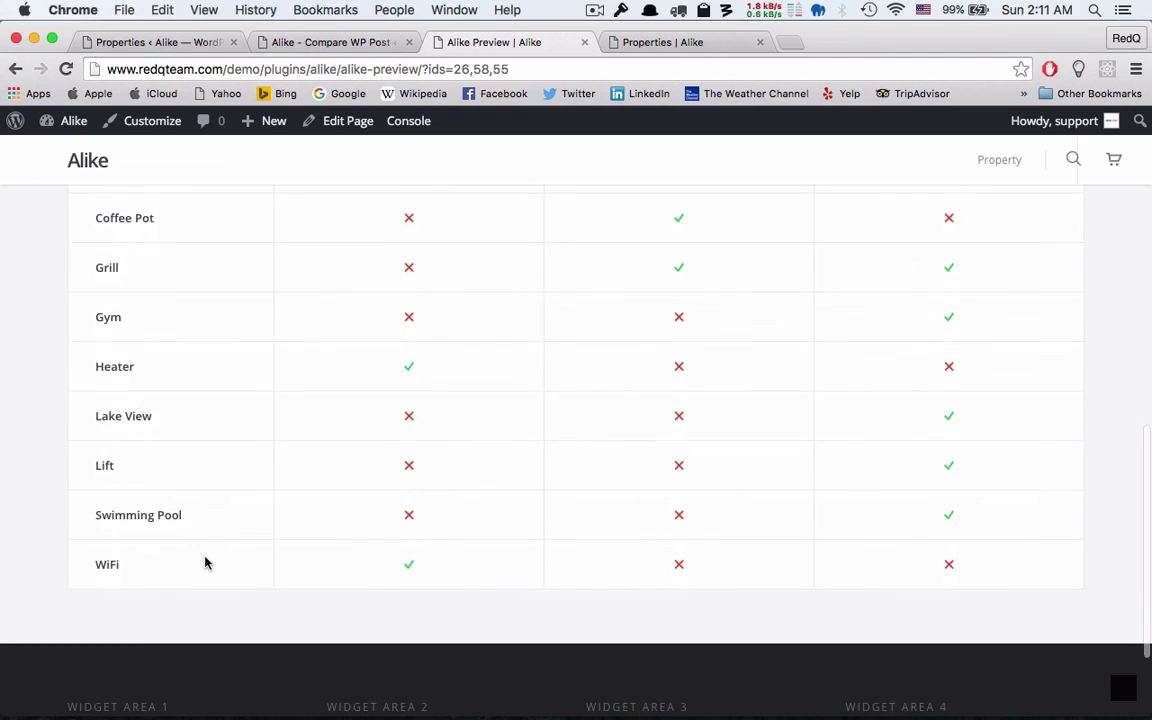
scroll(302, 240, up, 8)
Go back to the Alike admin page for the skin setting, then view the comparison table preview.
click(340, 43)
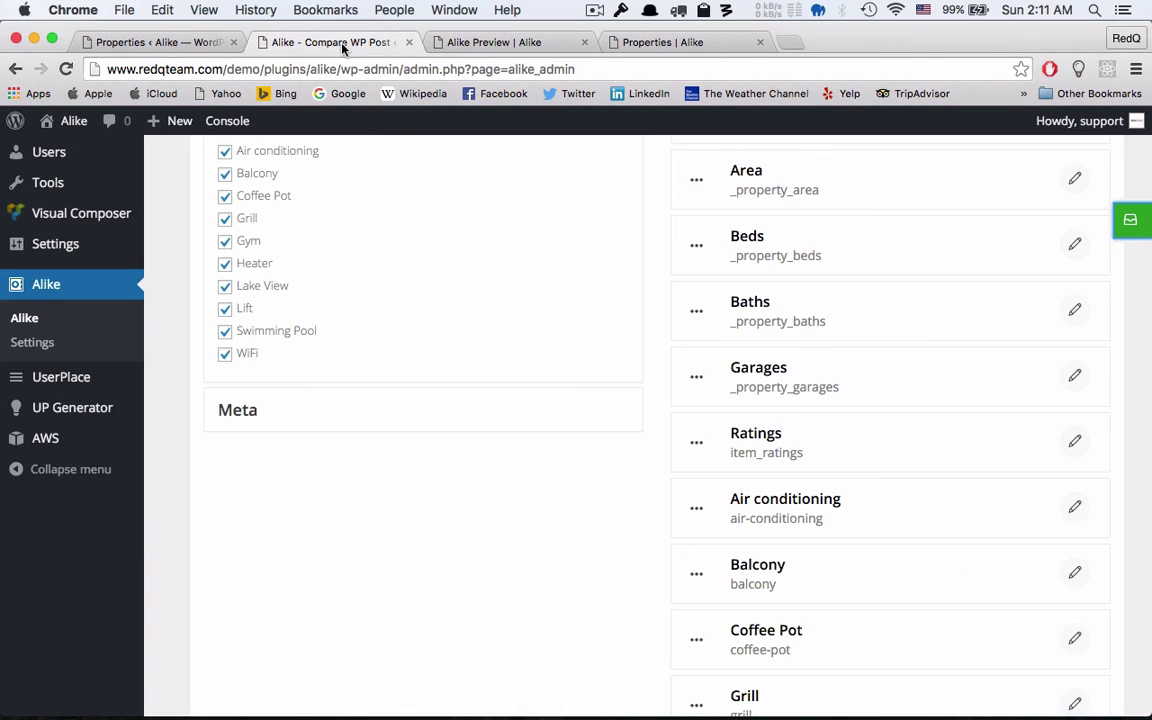
scroll(181, 410, up, 10)
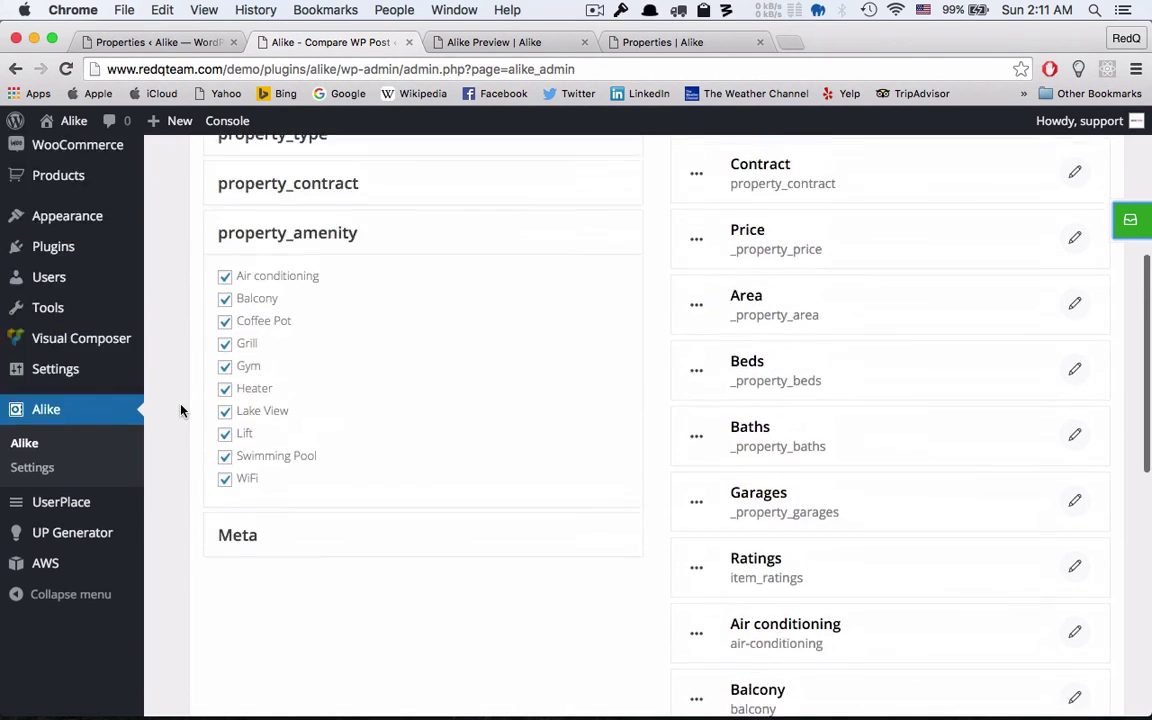
scroll(181, 410, down, 5)
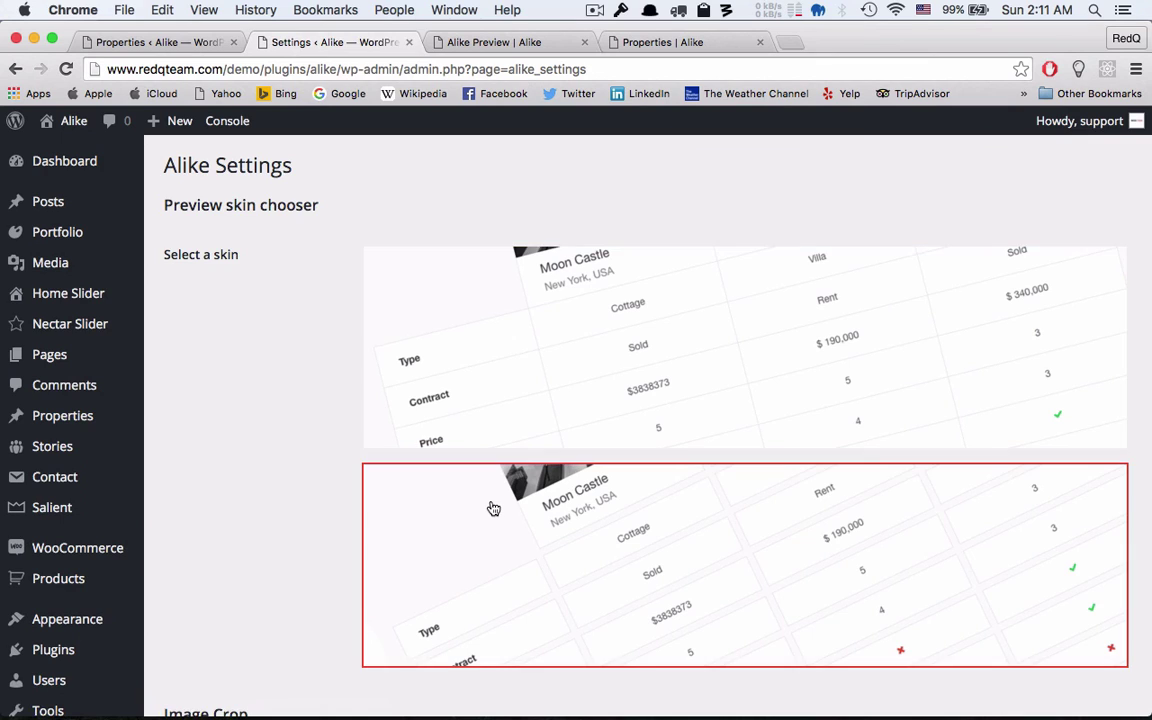
scroll(491, 507, down, 3)
scroll(493, 509, down, 1)
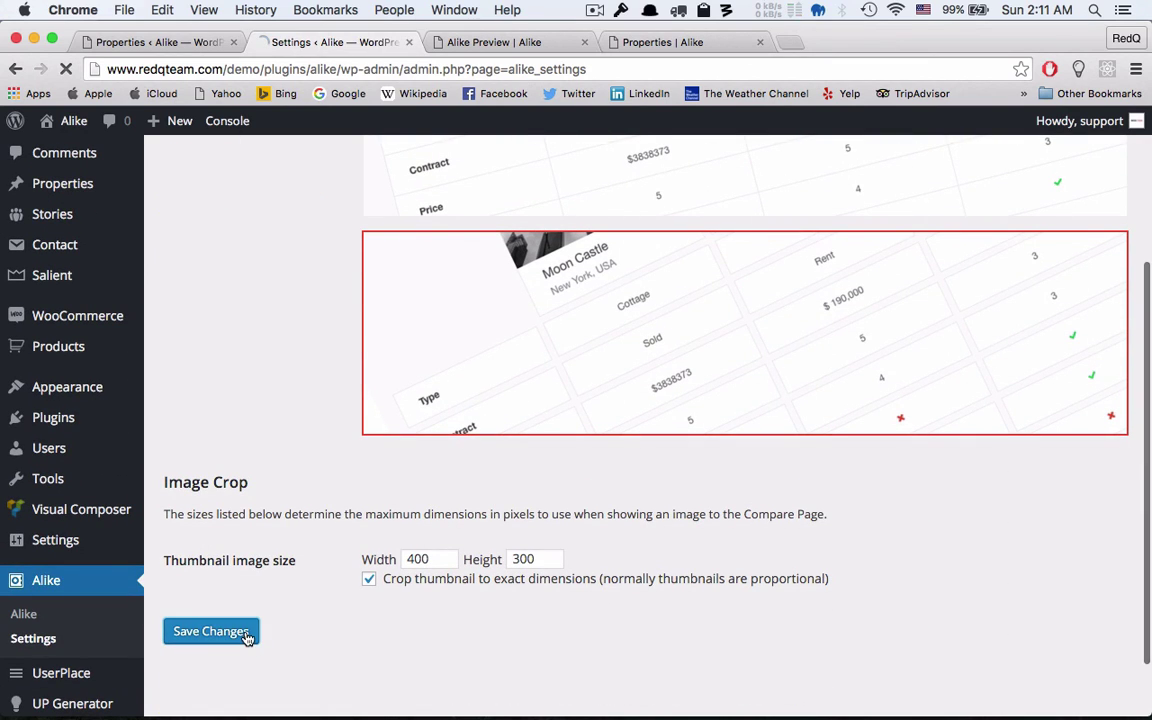
click(500, 42)
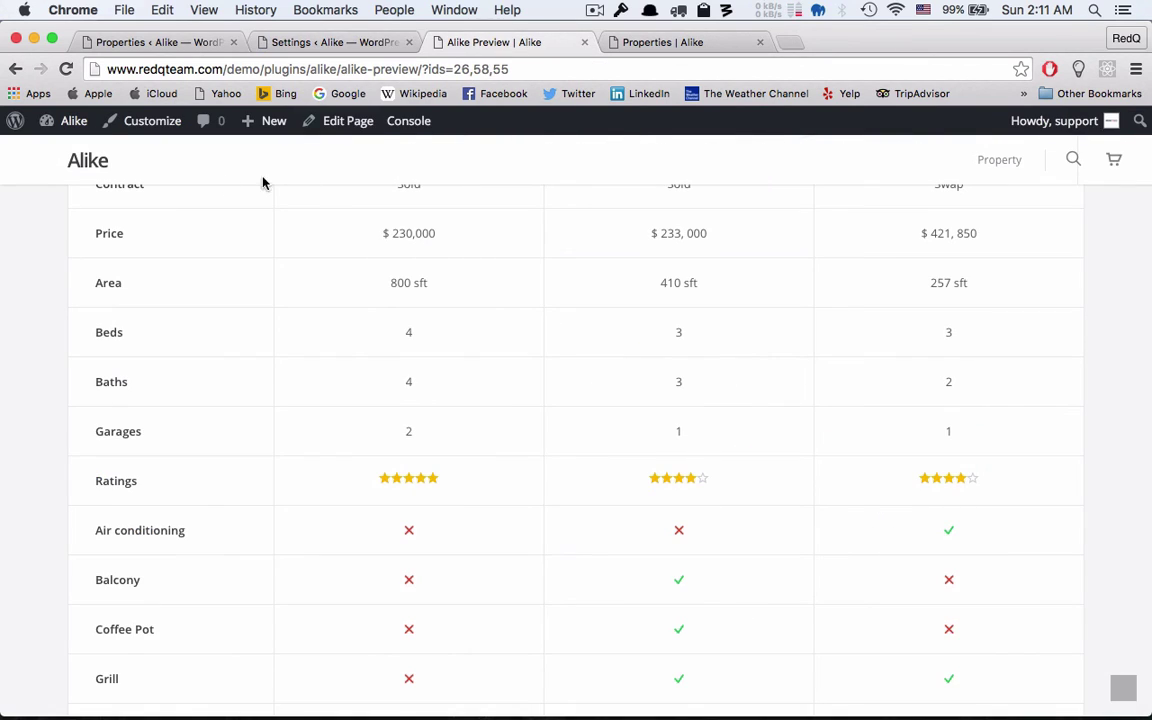